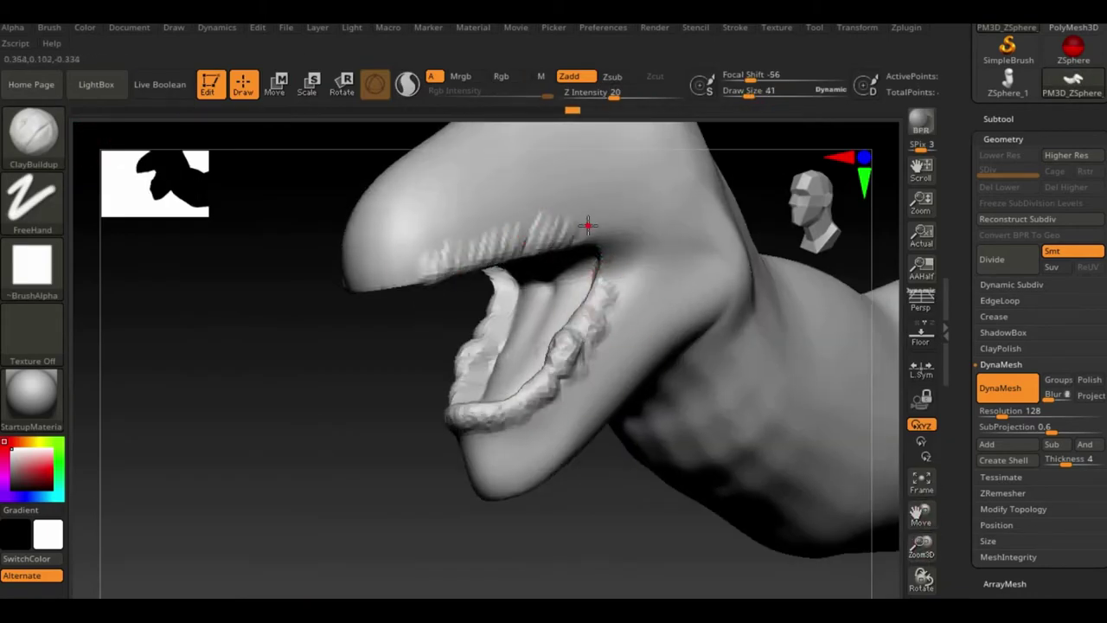
- Smooth the rough upper jaw edge and build up clay on the neck with ClayBuildup
shift+drag(599, 197, 642, 246)
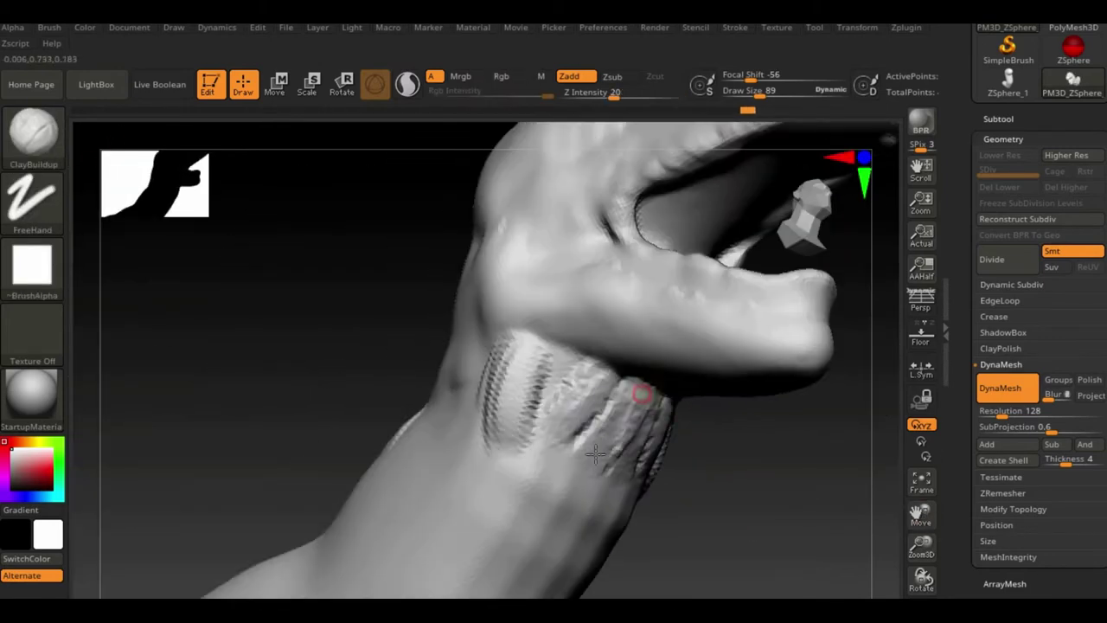
drag(553, 372, 520, 489)
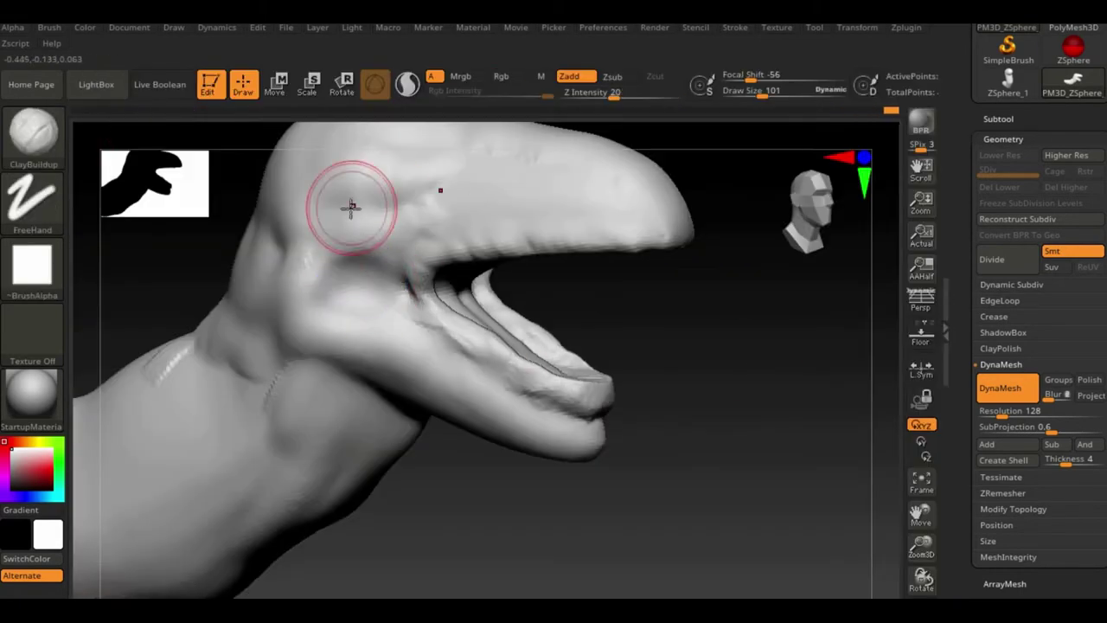
drag(606, 277, 705, 549)
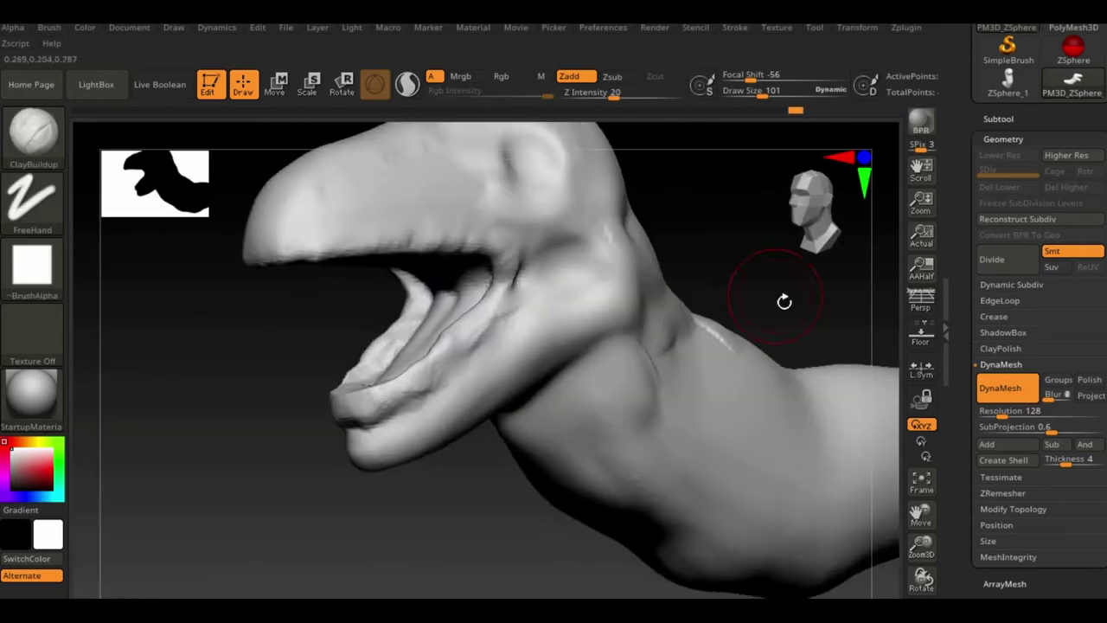
drag(922, 517, 924, 538)
drag(922, 545, 910, 558)
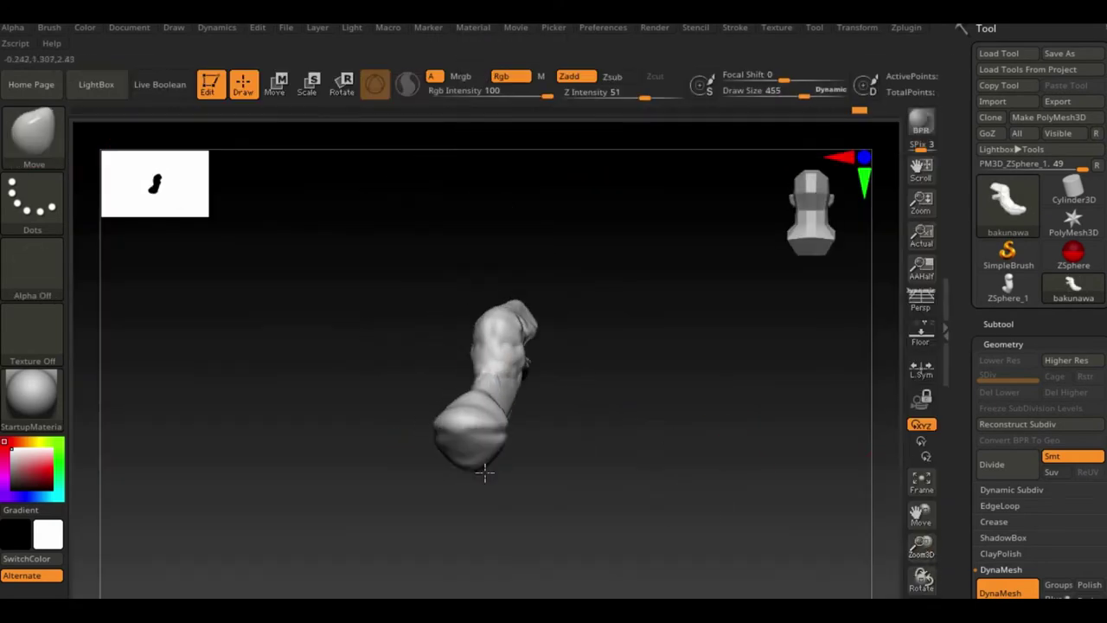
- Carve crease lines into the side of the neck with DamStandard
mouse_move(484, 472)
mouse_down()
mouse_move(586, 438)
mouse_move(606, 388)
mouse_move(611, 494)
mouse_move(647, 446)
mouse_up()
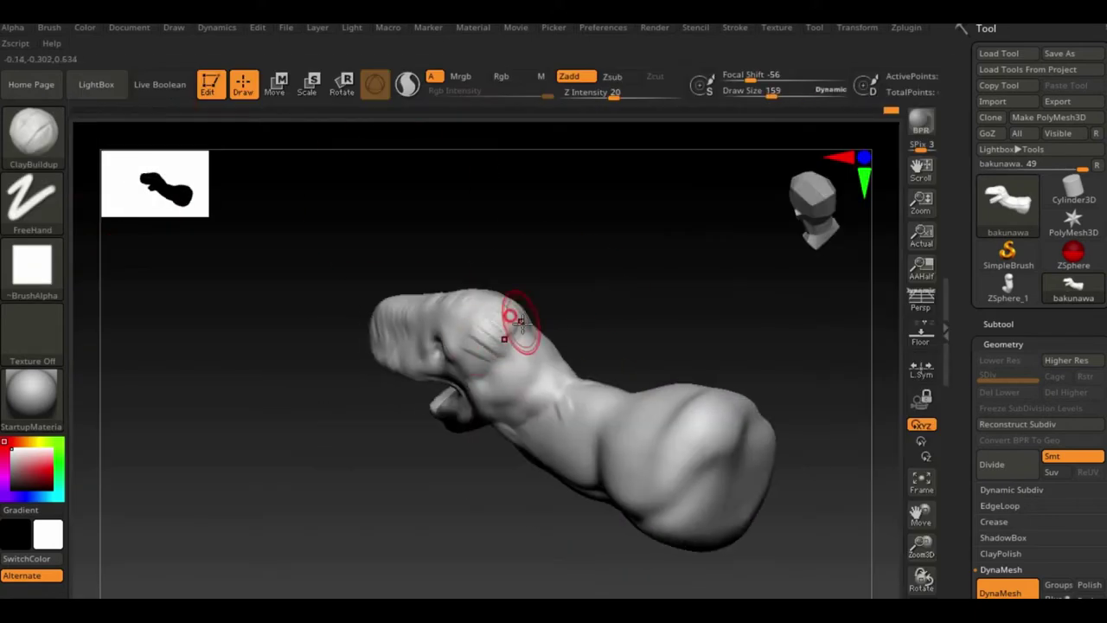
drag(519, 321, 581, 454)
drag(775, 441, 588, 453)
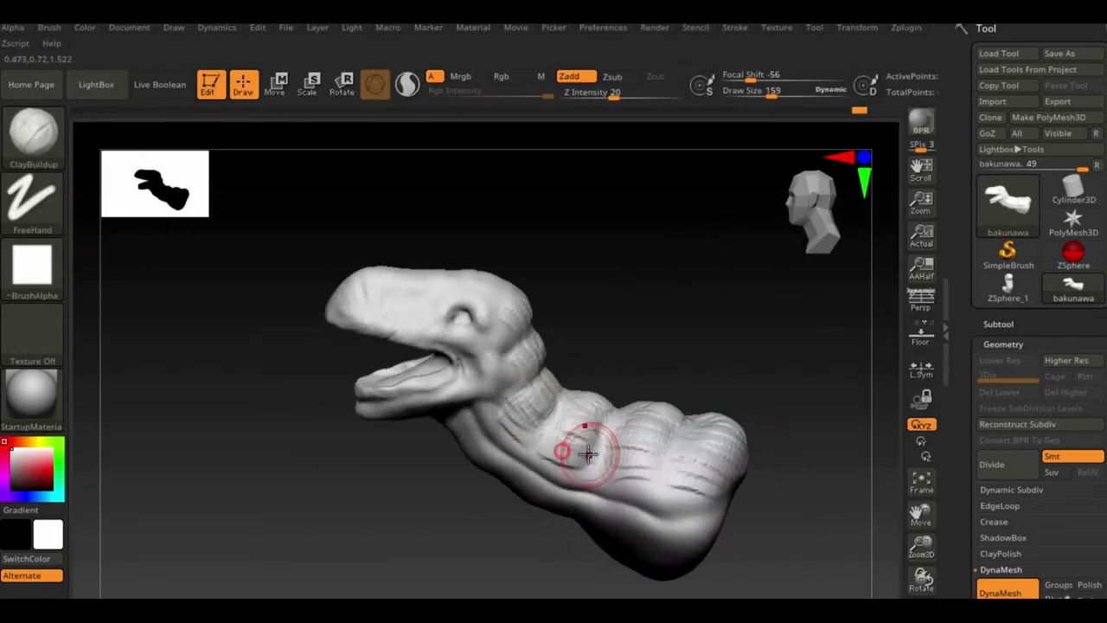
key(b)
key(d)
key(s)
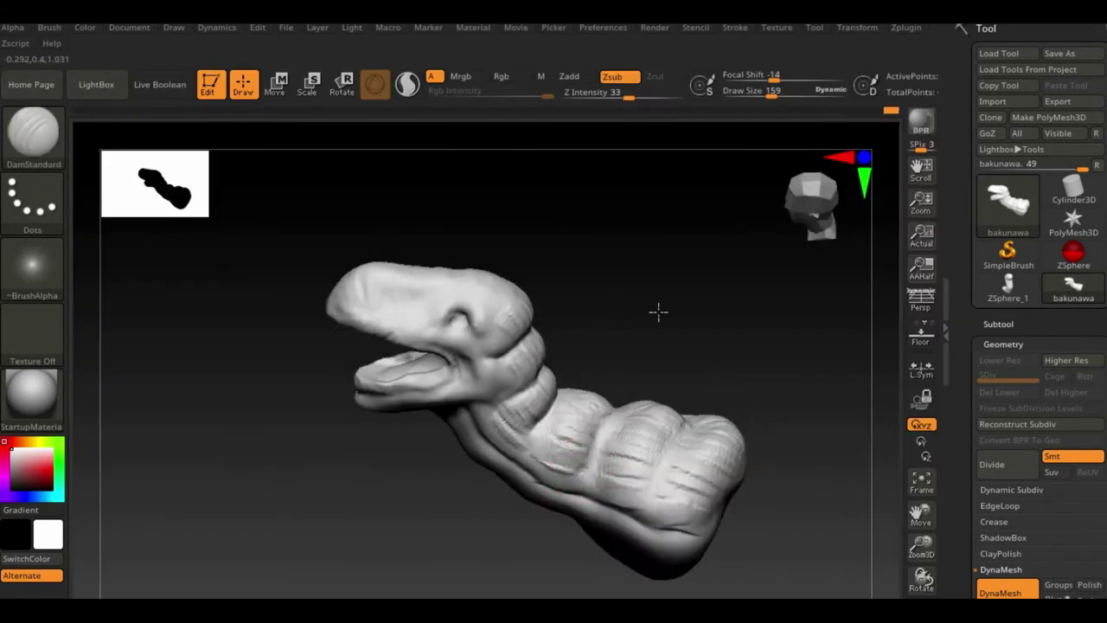
mouse_move(660, 314)
mouse_down()
mouse_move(678, 448)
mouse_move(705, 407)
mouse_up()
- Take up the Move brush and orbit the model to check the head's form
key(b)
key(m)
key(v)
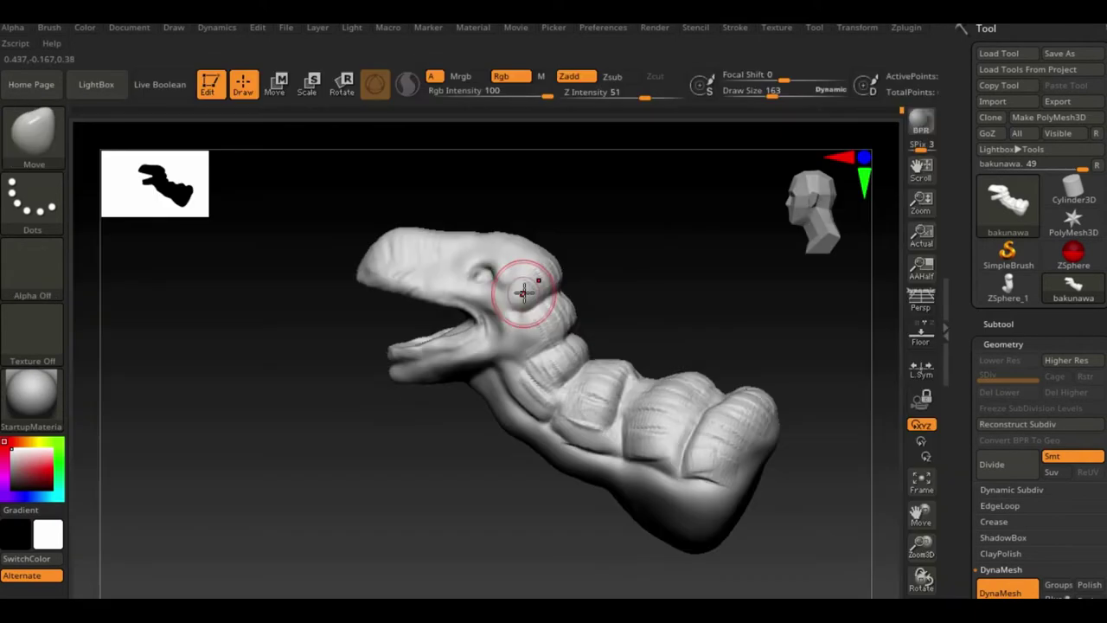
mouse_move(511, 432)
mouse_down()
mouse_move(843, 291)
mouse_move(527, 272)
mouse_up()
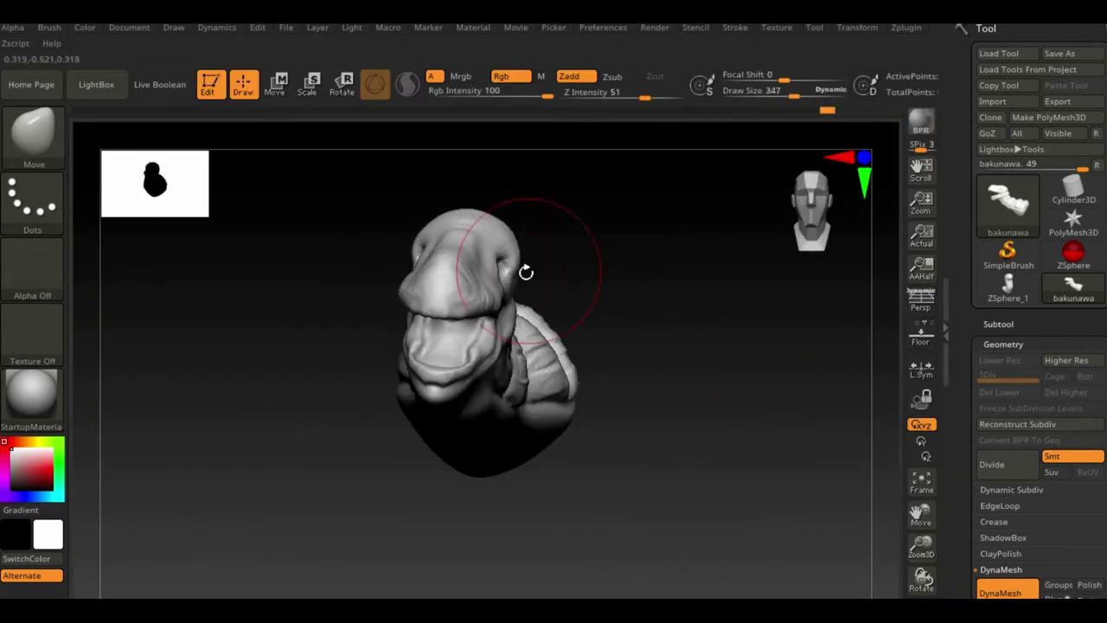
drag(543, 324, 579, 302)
mouse_move(690, 299)
mouse_down()
mouse_move(684, 255)
mouse_move(875, 510)
mouse_move(544, 311)
mouse_up()
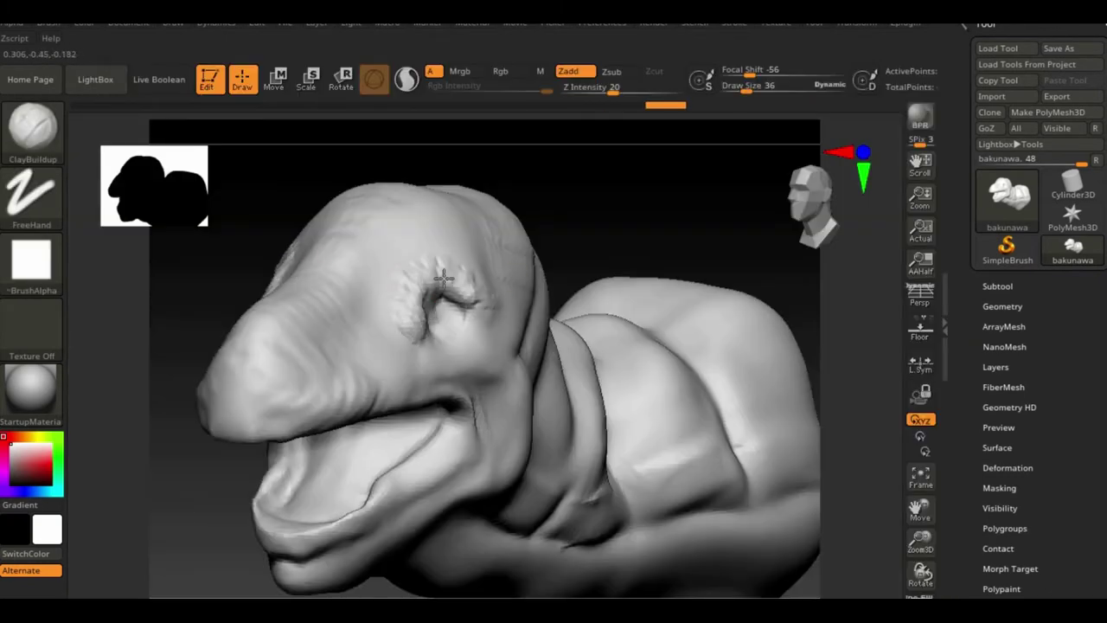
- Build up clay around the eye socket and smooth the snout-to-eye wrinkles and lip
drag(487, 322, 499, 354)
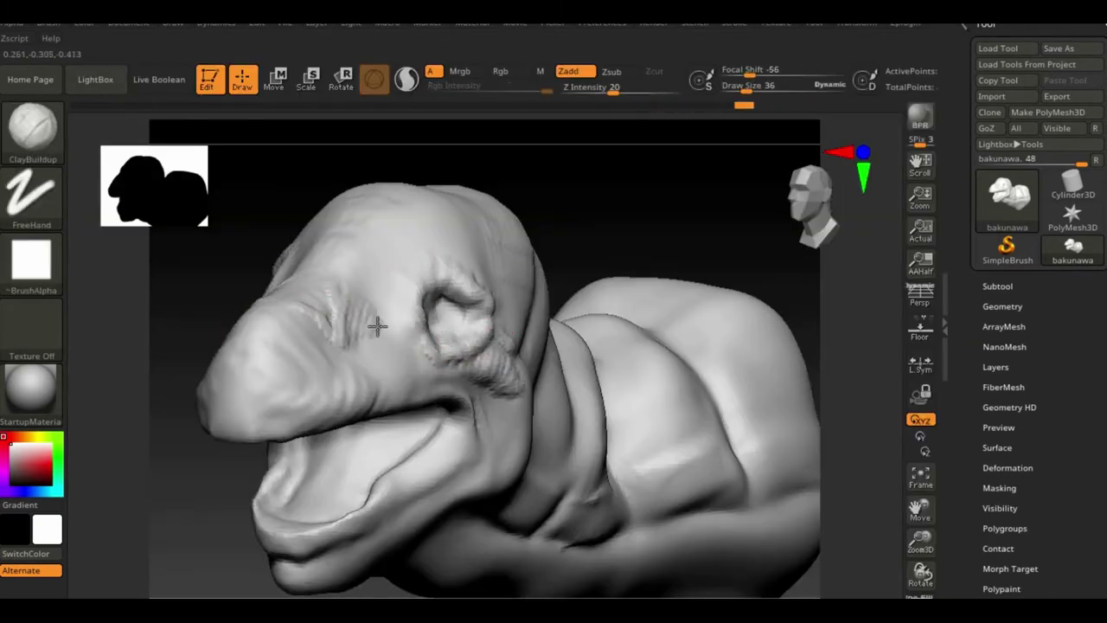
shift+drag(377, 326, 289, 398)
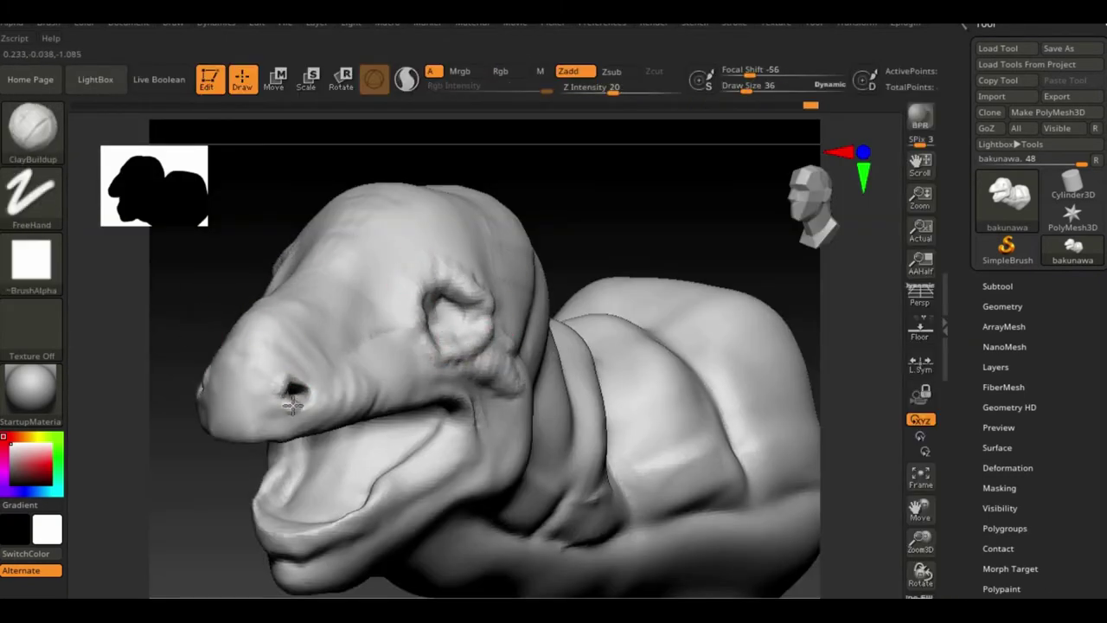
shift+drag(420, 457, 375, 519)
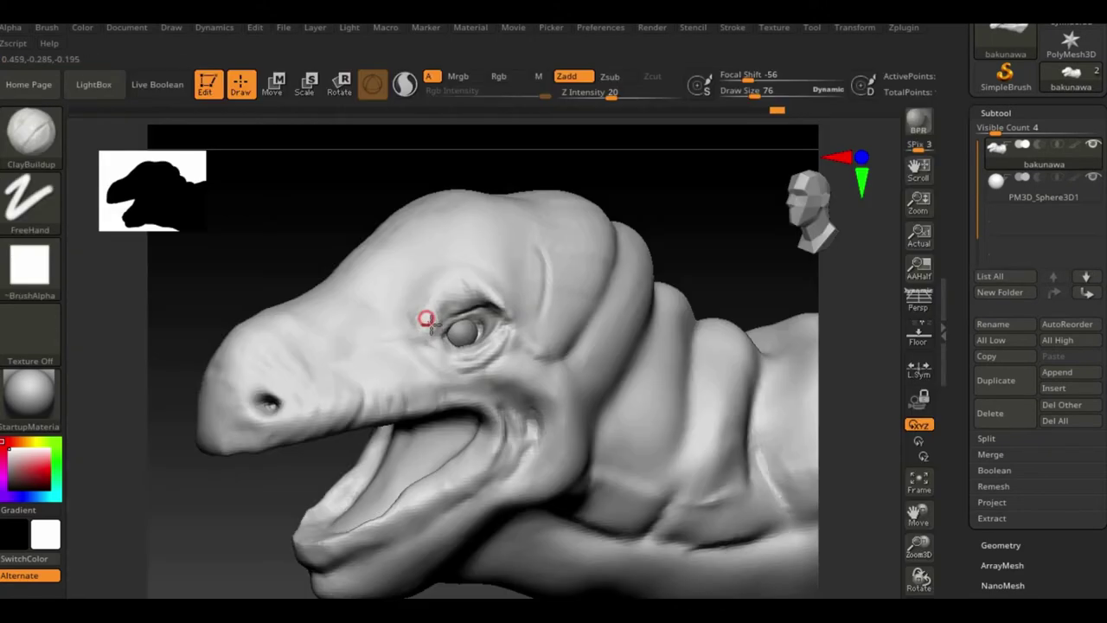
- Carve the mouth-corner crease with DamStandard, shape with Move, and append a PM3D sphere tooth blank
key(b)
key(d)
key(s)
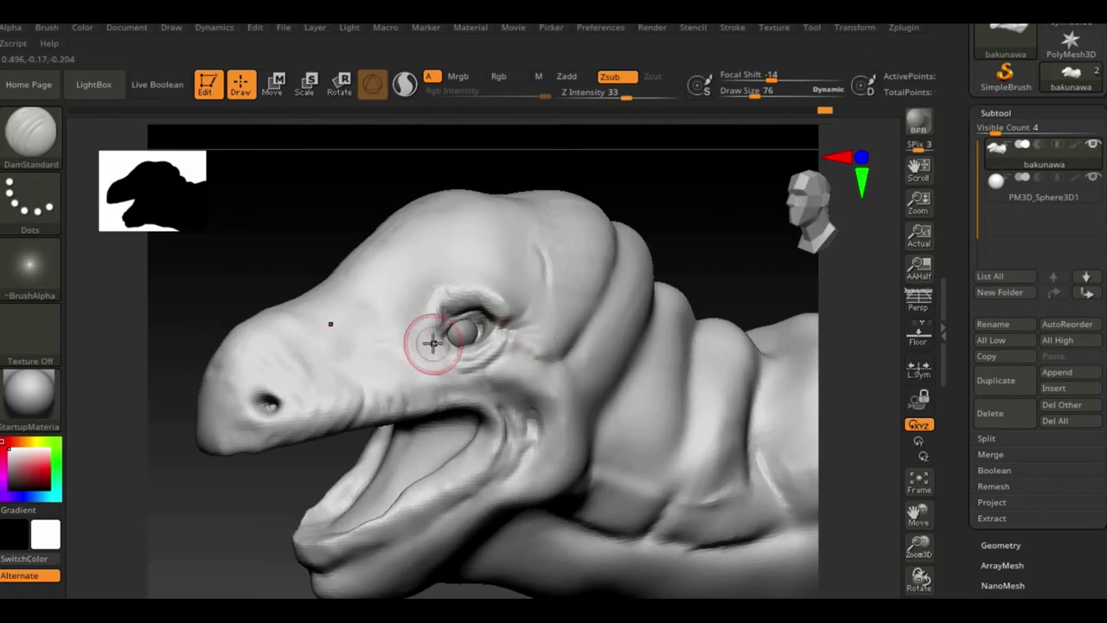
key(b)
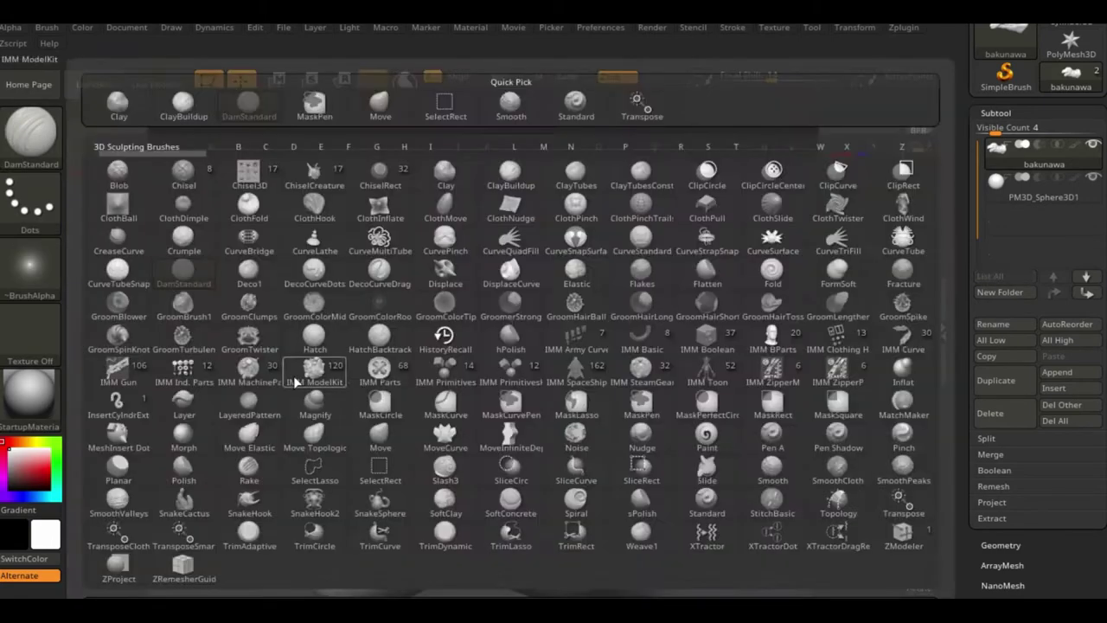
key(m)
key(v)
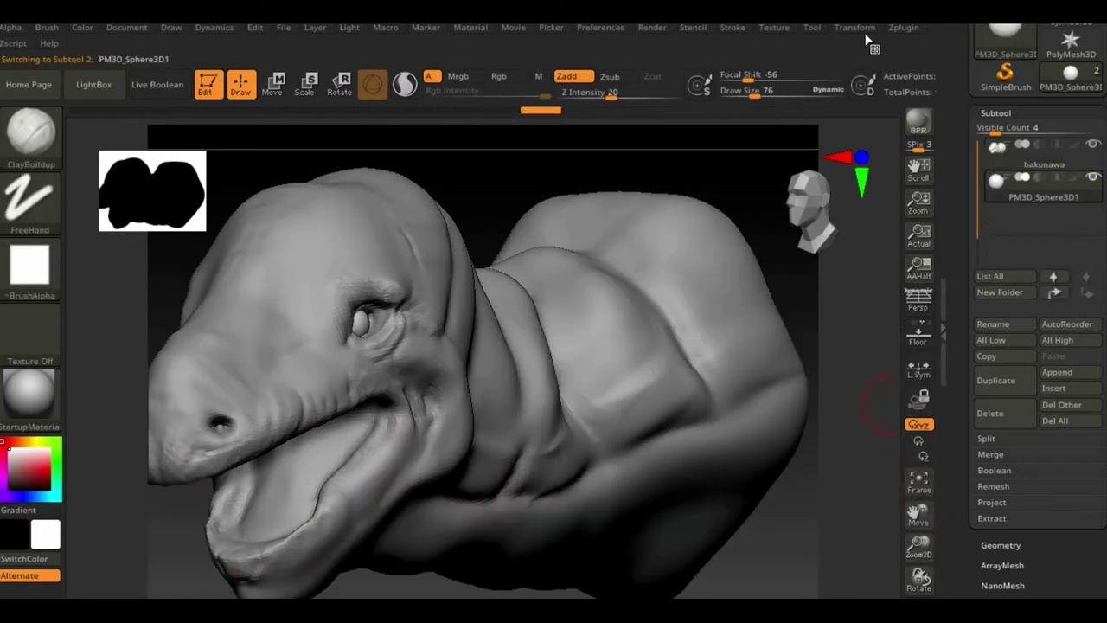
click(903, 27)
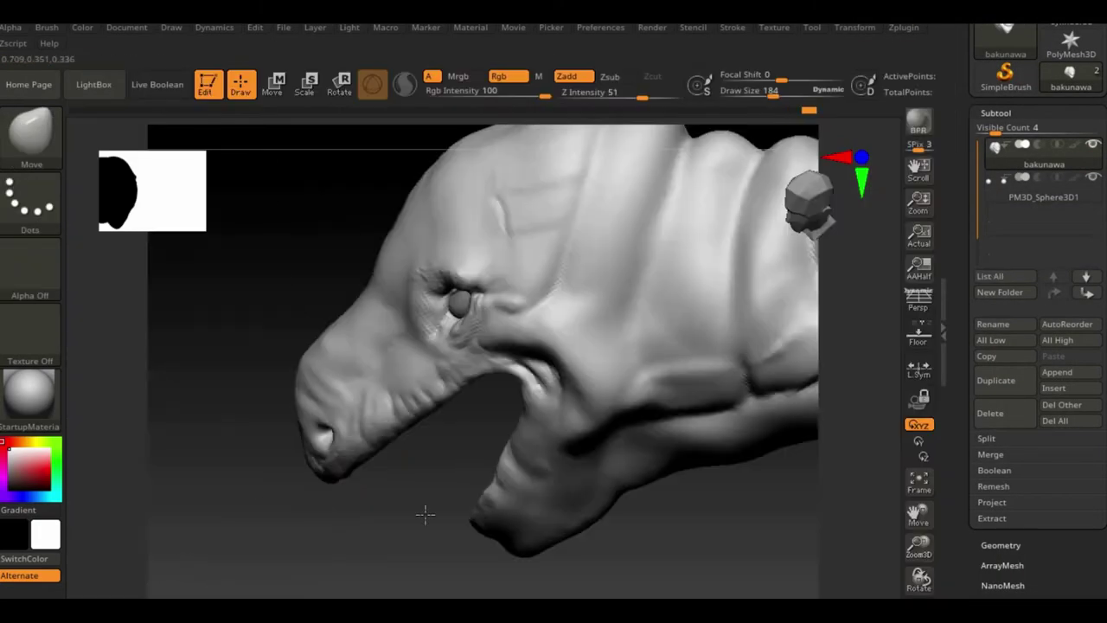
mouse_move(425, 514)
mouse_down()
mouse_move(603, 462)
mouse_move(365, 377)
mouse_up()
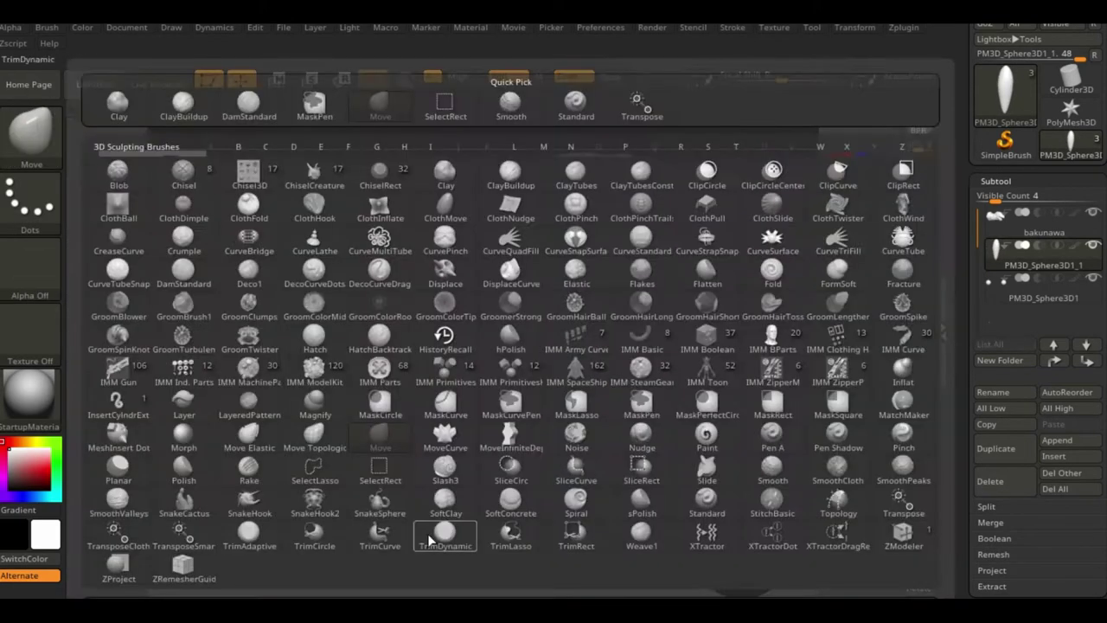
- Trim the sphere with TrimDynamic and bend it into a curved, pointed tooth
click(430, 541)
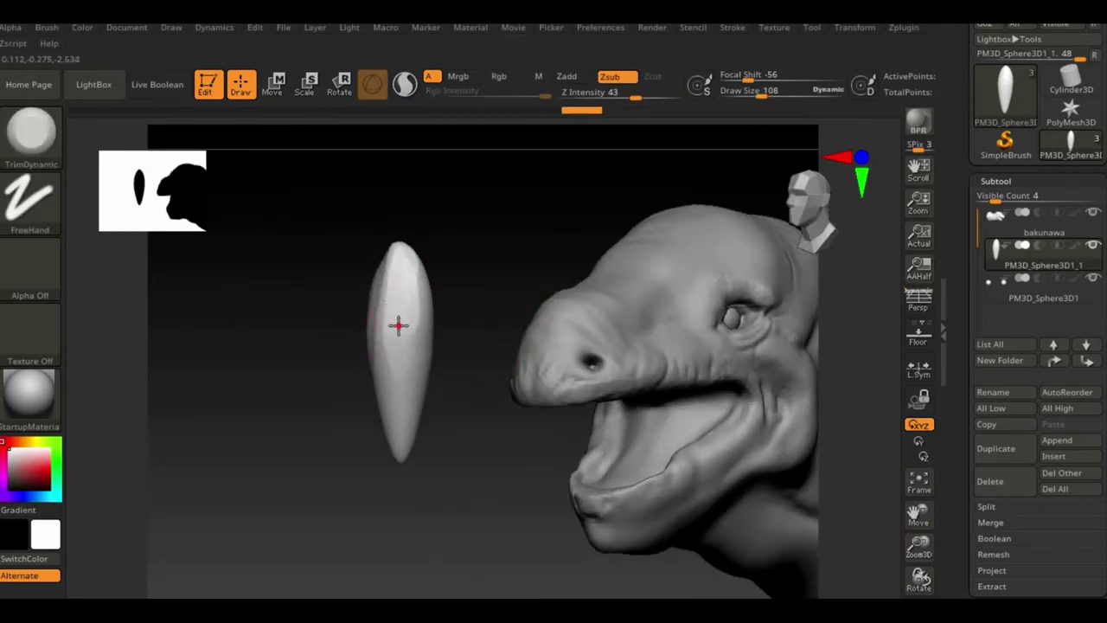
shift+drag(420, 368, 468, 275)
drag(393, 419, 633, 272)
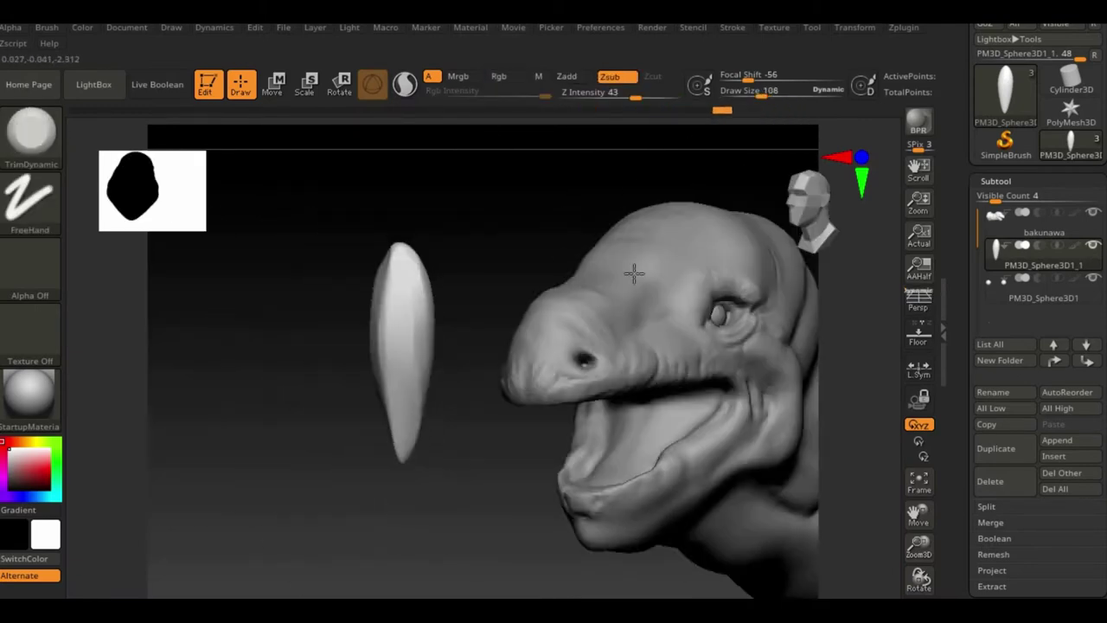
key(w)
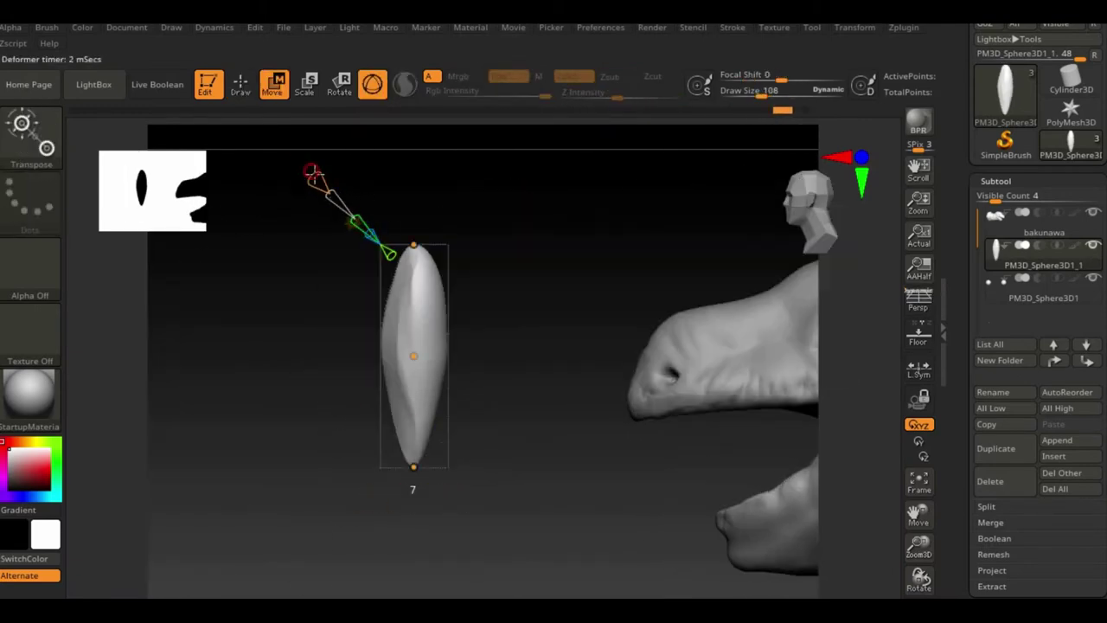
drag(312, 172, 395, 247)
click(240, 84)
drag(519, 208, 408, 274)
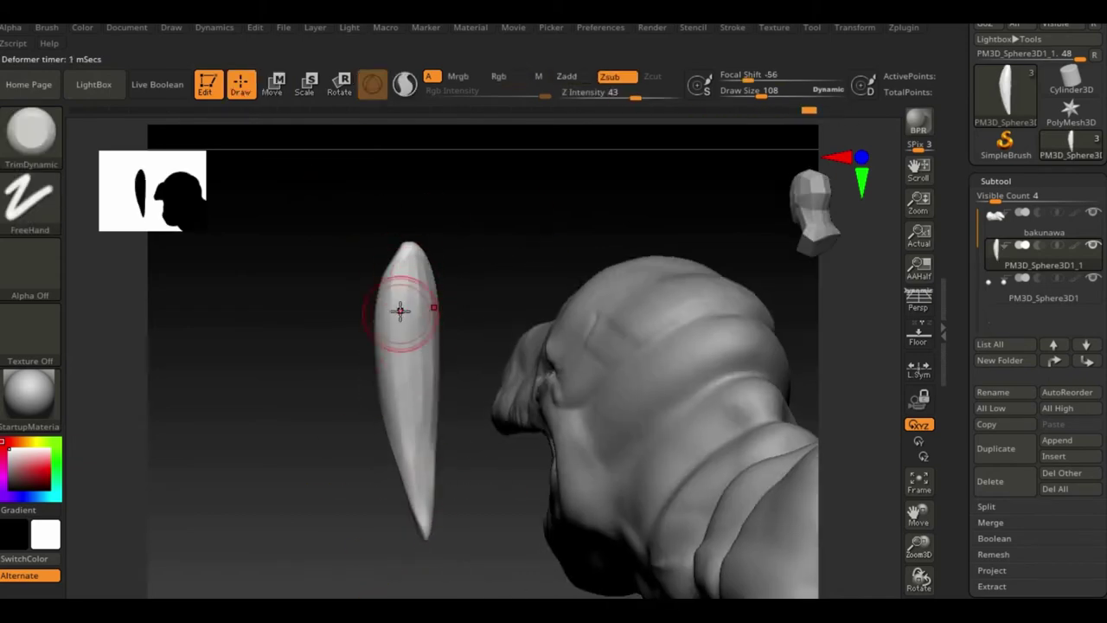
- Position the tooth under the snout with the Transpose gizmo
mouse_move(467, 225)
mouse_down()
mouse_move(397, 358)
mouse_move(519, 485)
mouse_move(524, 534)
mouse_up()
key(w)
click(494, 346)
click(541, 257)
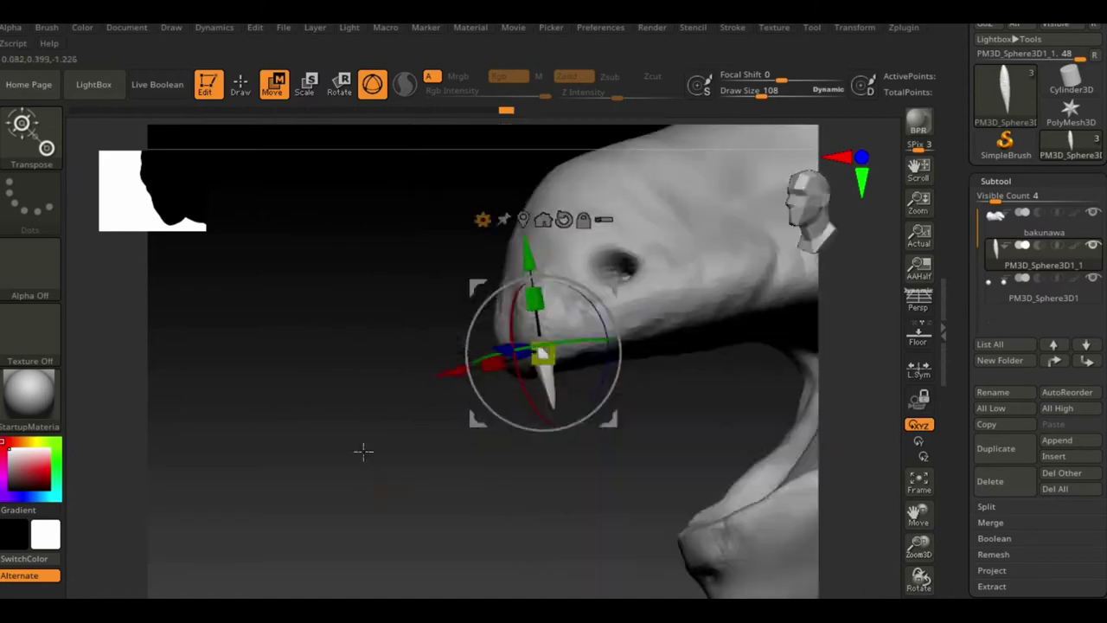
- Duplicate the tooth into a row running back along the upper jaw
drag(363, 450, 484, 415)
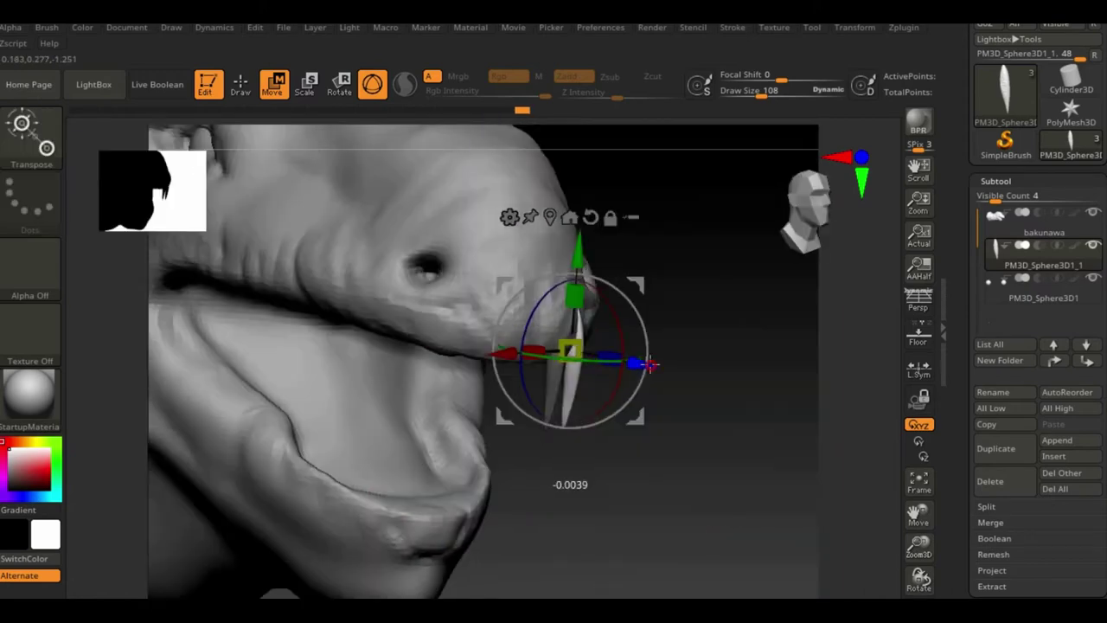
mouse_move(651, 364)
mouse_down()
mouse_move(640, 340)
mouse_move(520, 457)
mouse_up()
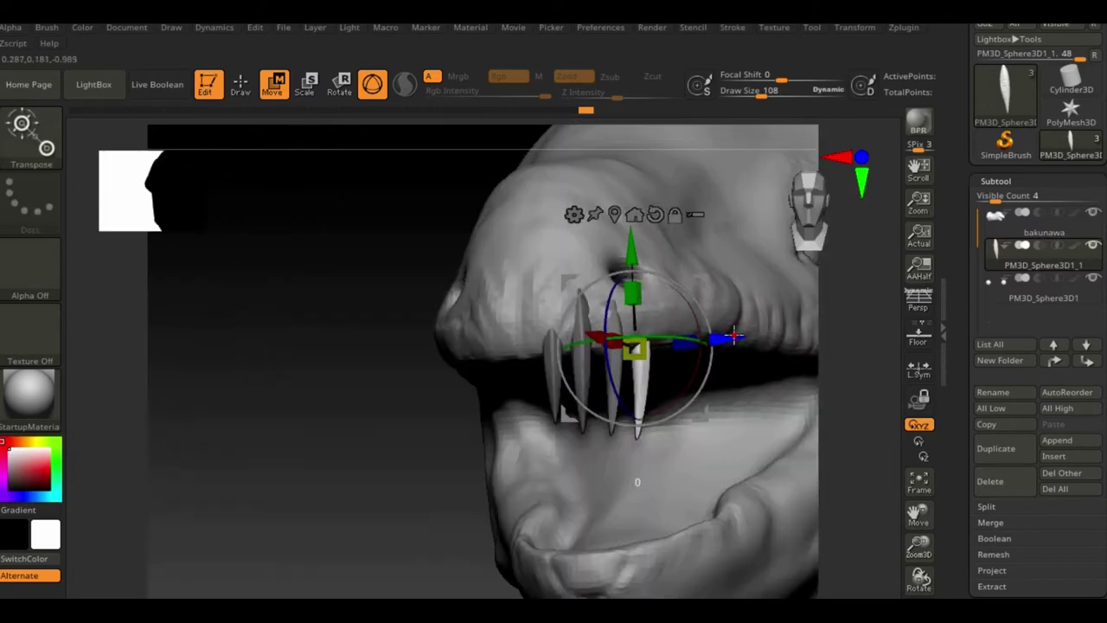
drag(488, 350, 538, 353)
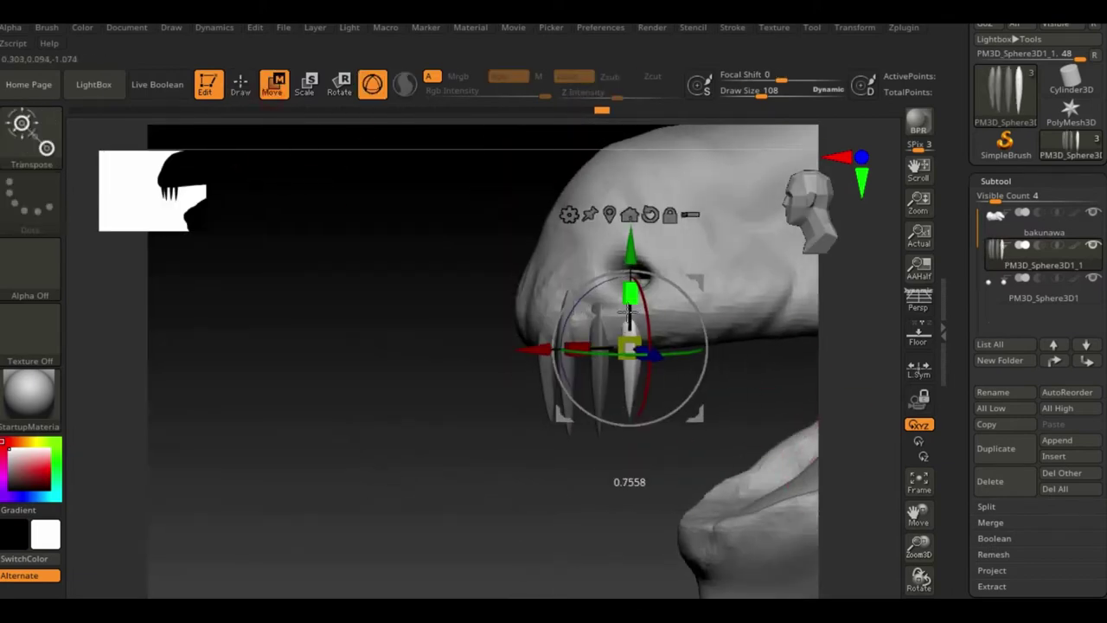
mouse_move(629, 313)
mouse_down()
mouse_move(636, 346)
mouse_move(407, 385)
mouse_move(447, 383)
mouse_move(534, 329)
mouse_up()
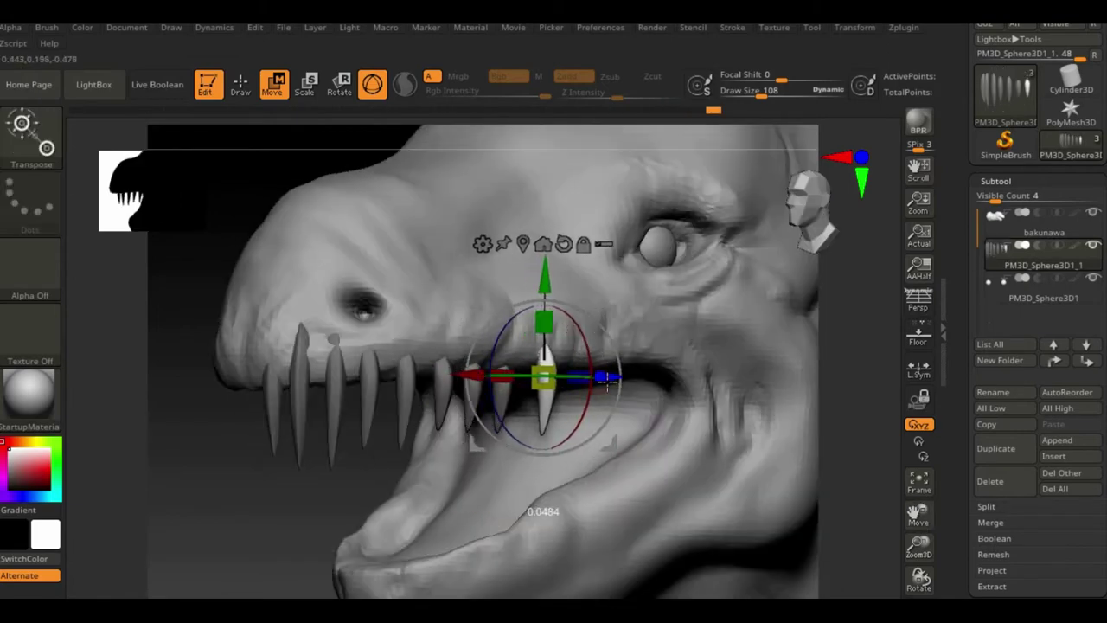
mouse_move(608, 381)
mouse_down()
mouse_move(211, 539)
mouse_move(566, 320)
mouse_up()
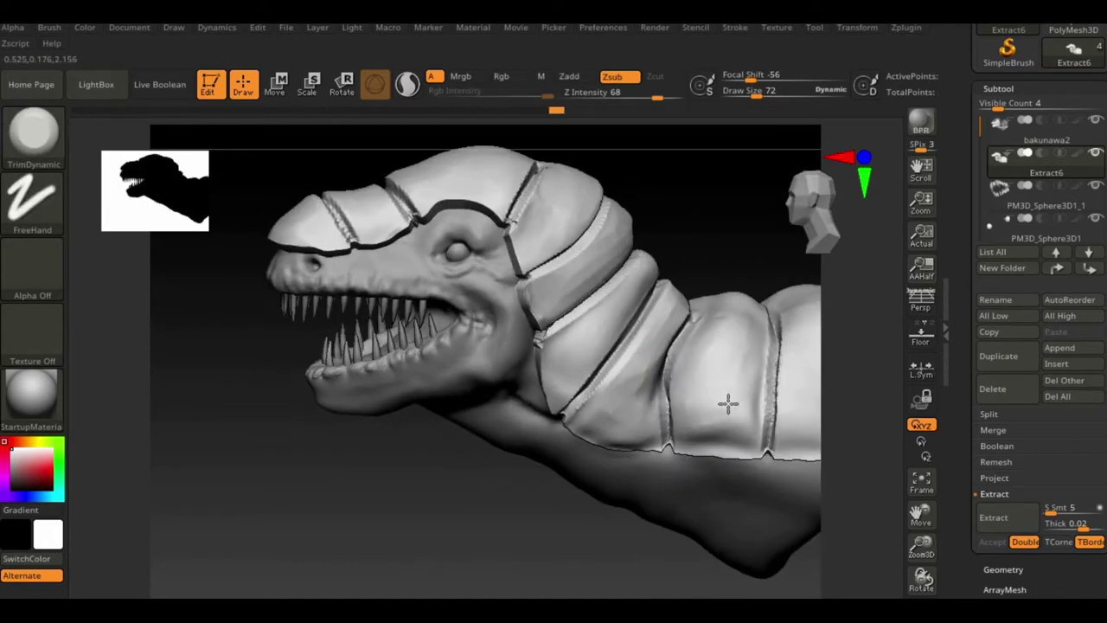
- Frame the model and orbit to a higher side view of the open jaw and armour plates
key(f)
drag(695, 421, 542, 342)
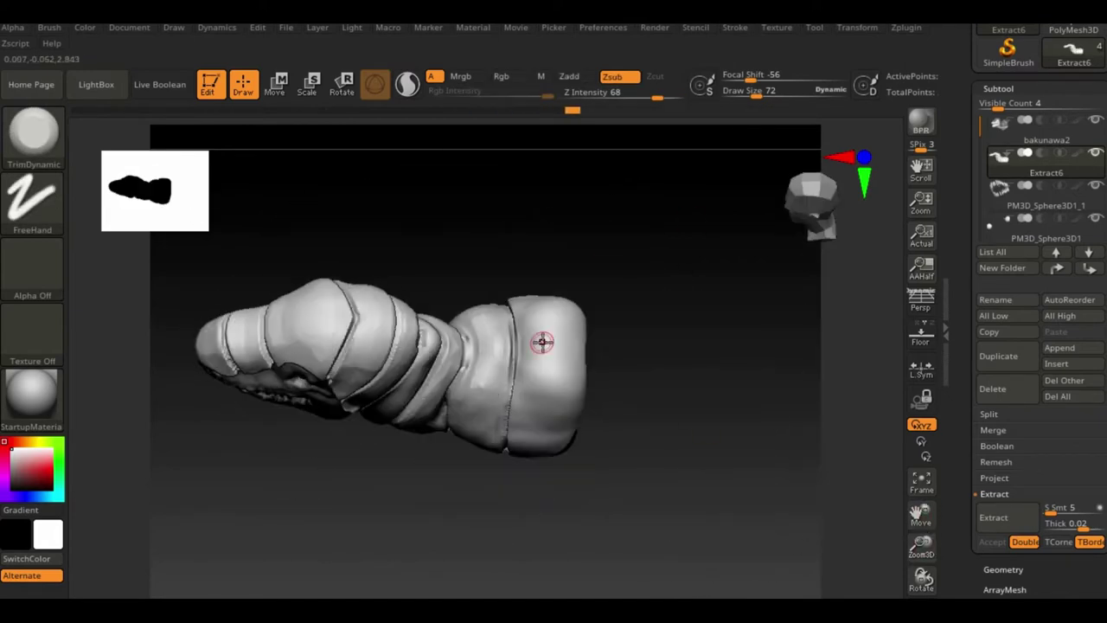
drag(573, 298, 533, 405)
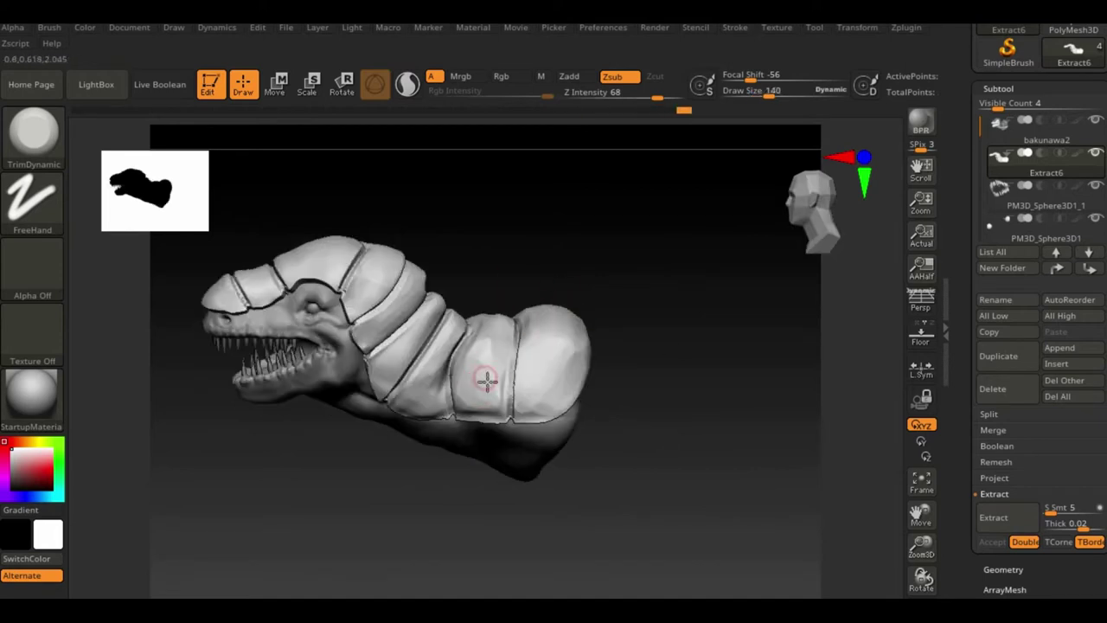
drag(399, 310, 322, 236)
drag(250, 270, 269, 363)
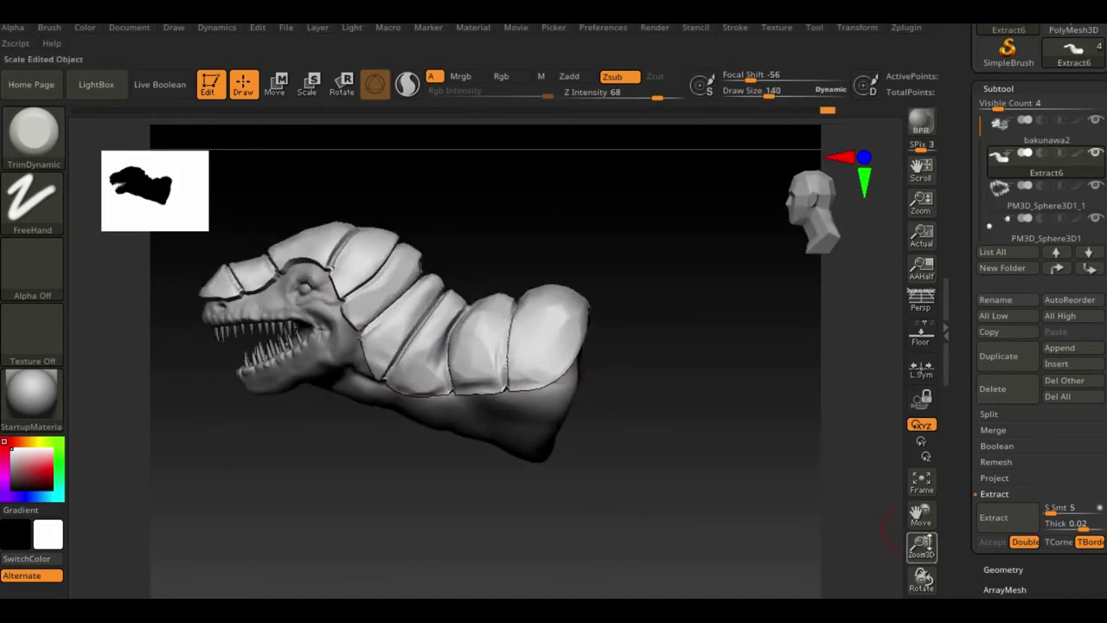
scroll(984, 277, down, 5)
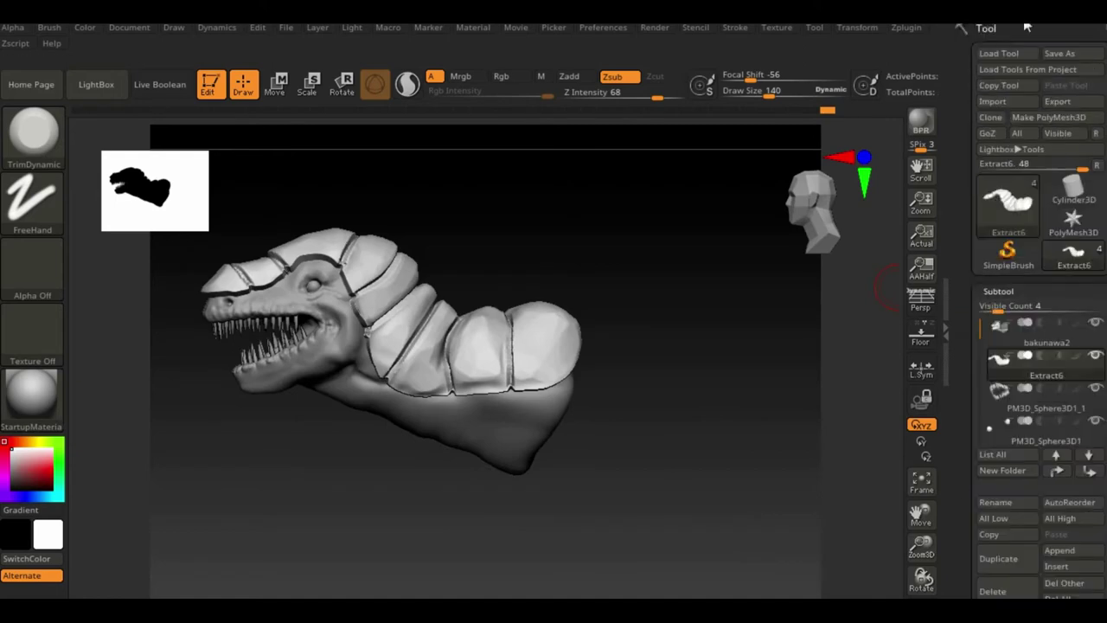
- Pick DamStandard with Zsub and turn the dragon to face right, zoomed onto its head
mouse_move(594, 459)
mouse_down()
mouse_move(507, 433)
mouse_move(596, 355)
mouse_move(500, 469)
mouse_move(519, 529)
mouse_move(395, 522)
mouse_move(550, 331)
mouse_up()
key(b)
key(d)
key(s)
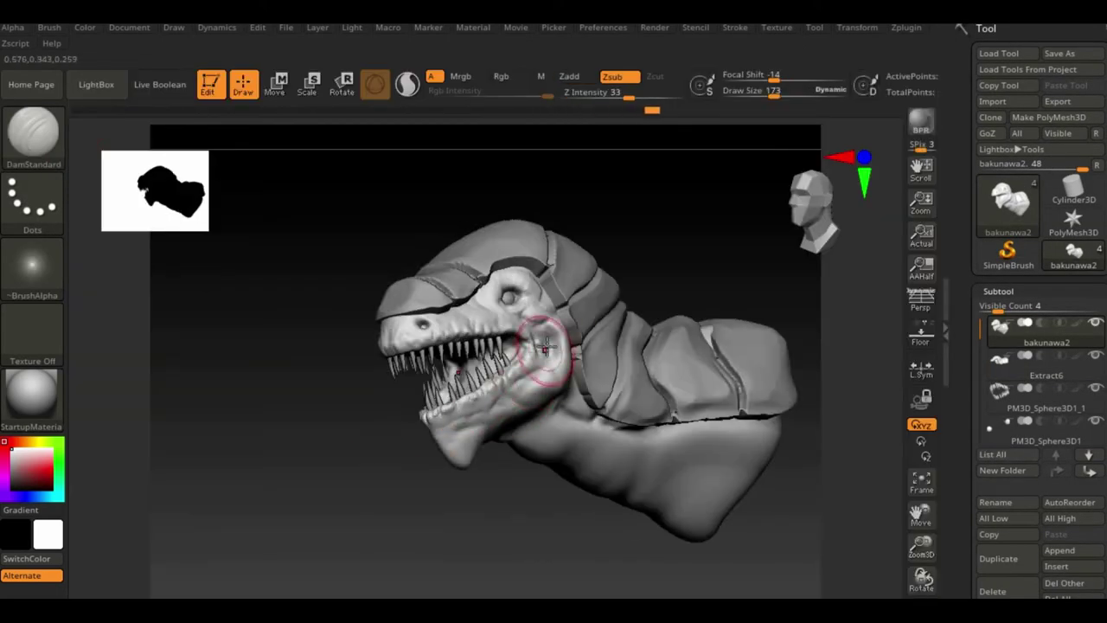
drag(696, 503, 407, 493)
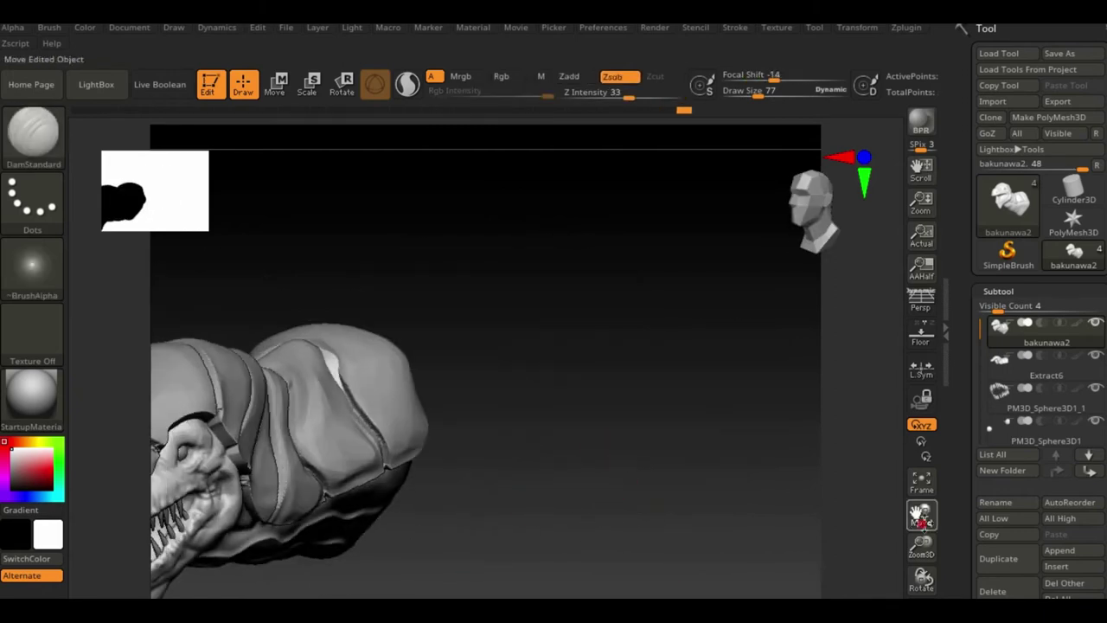
right_drag(417, 497, 395, 444)
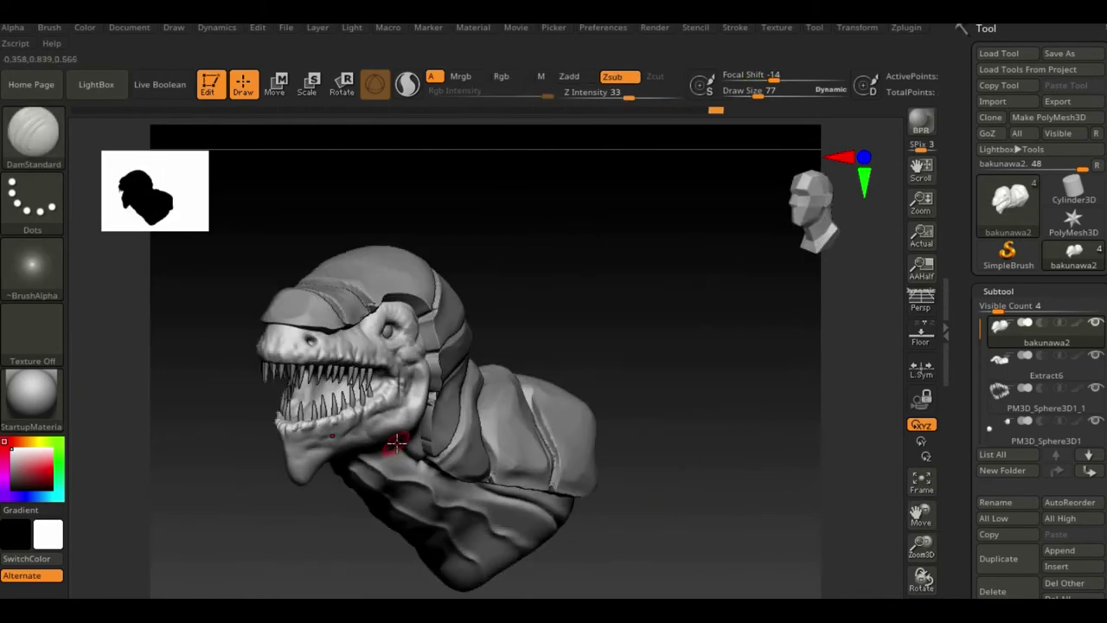
mouse_move(652, 314)
right_down()
mouse_move(539, 323)
mouse_move(313, 271)
mouse_move(325, 426)
right_up()
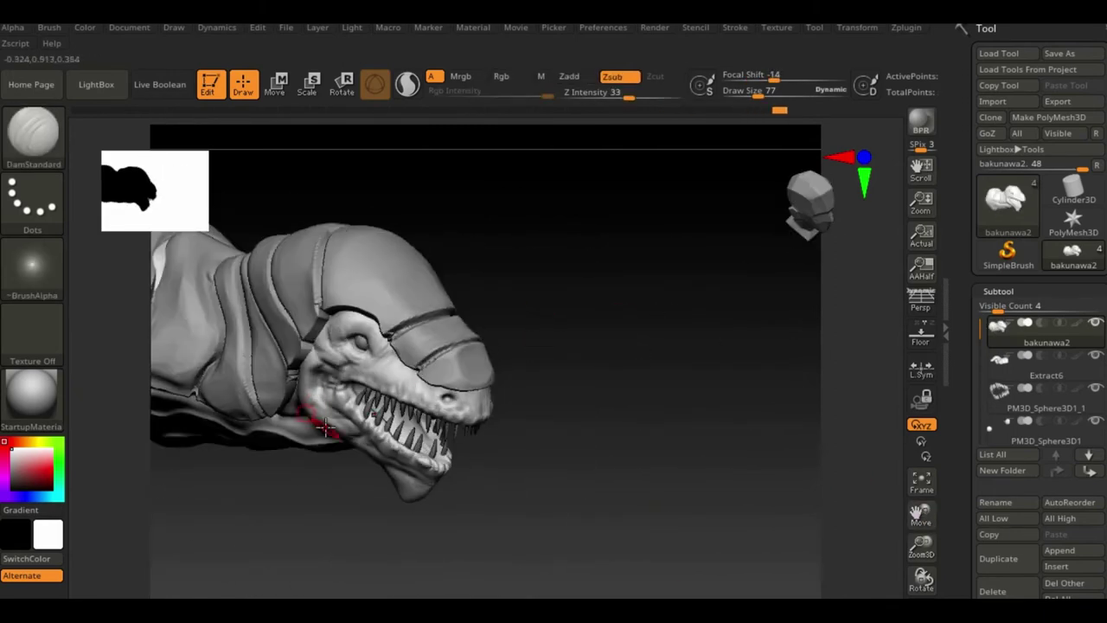
- Bend the PM3D_Sphere3D1_2 fang with Transpose and place it under the lower jaw tip
key(w)
mouse_move(409, 487)
right_down()
mouse_move(408, 470)
mouse_move(498, 424)
right_up()
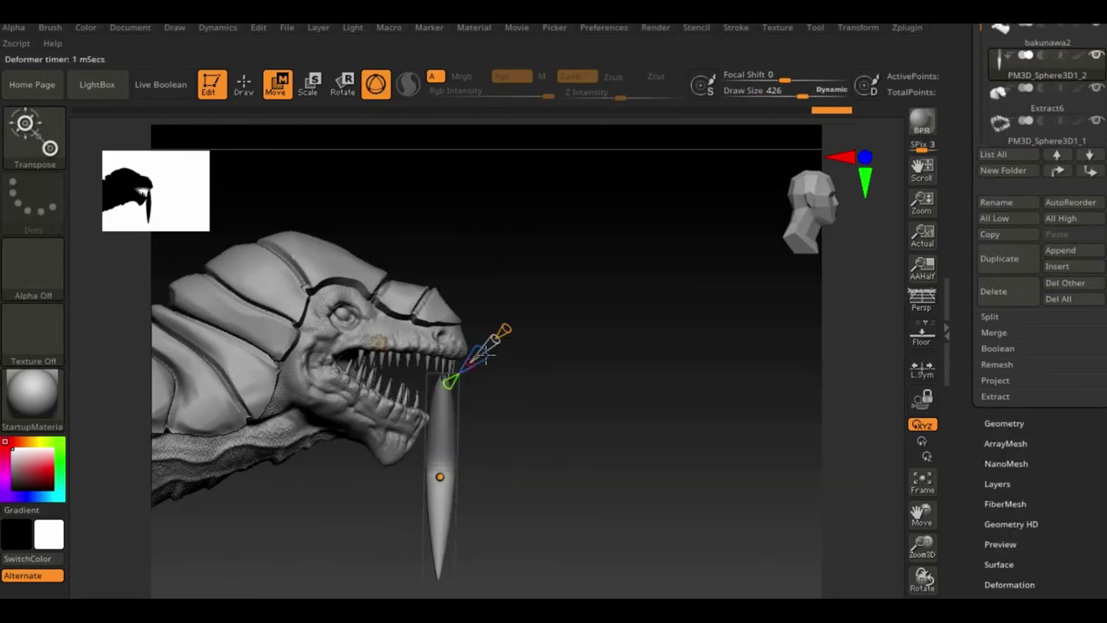
right_drag(557, 393, 693, 502)
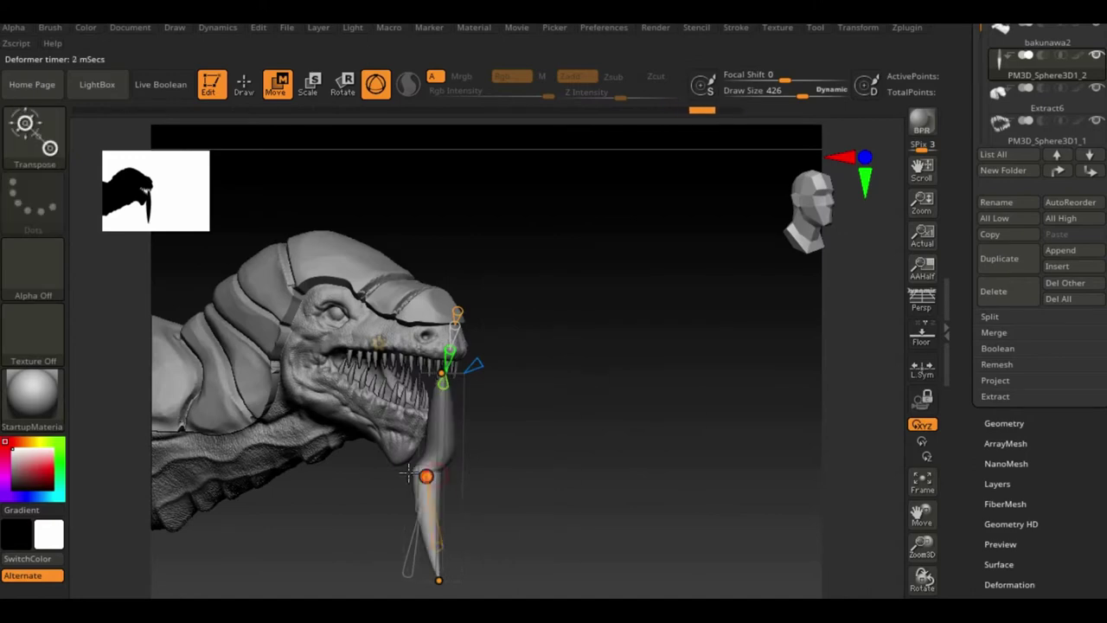
drag(441, 377, 500, 317)
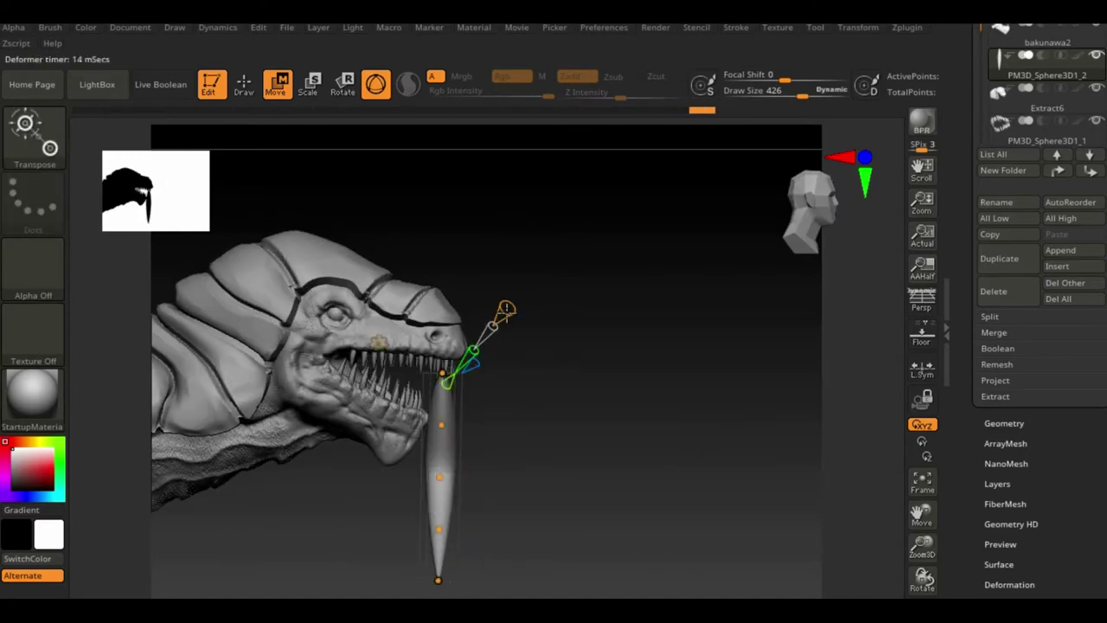
click(378, 342)
key(y)
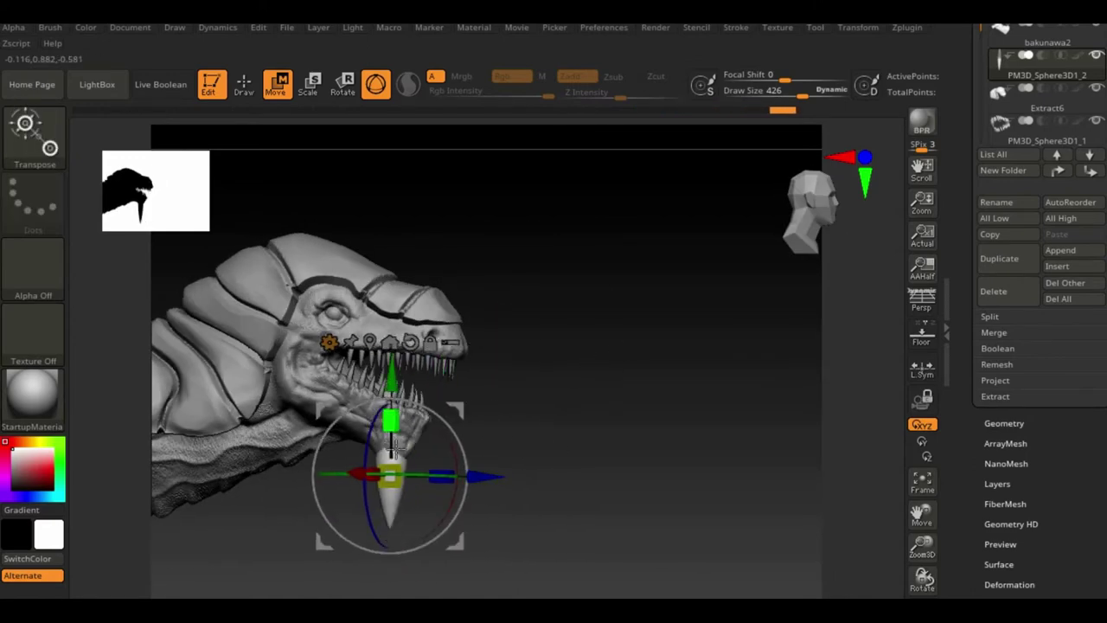
mouse_move(616, 439)
right_down()
mouse_move(657, 485)
mouse_move(637, 513)
mouse_move(522, 382)
mouse_move(336, 470)
mouse_move(507, 396)
mouse_move(314, 430)
right_up()
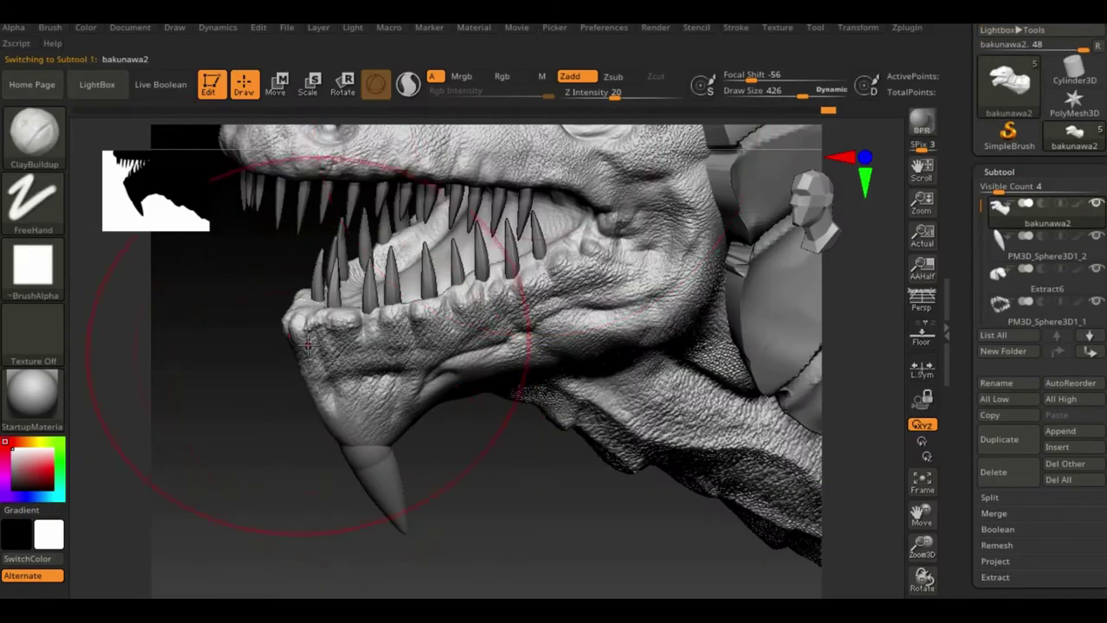
right_drag(281, 515, 242, 460)
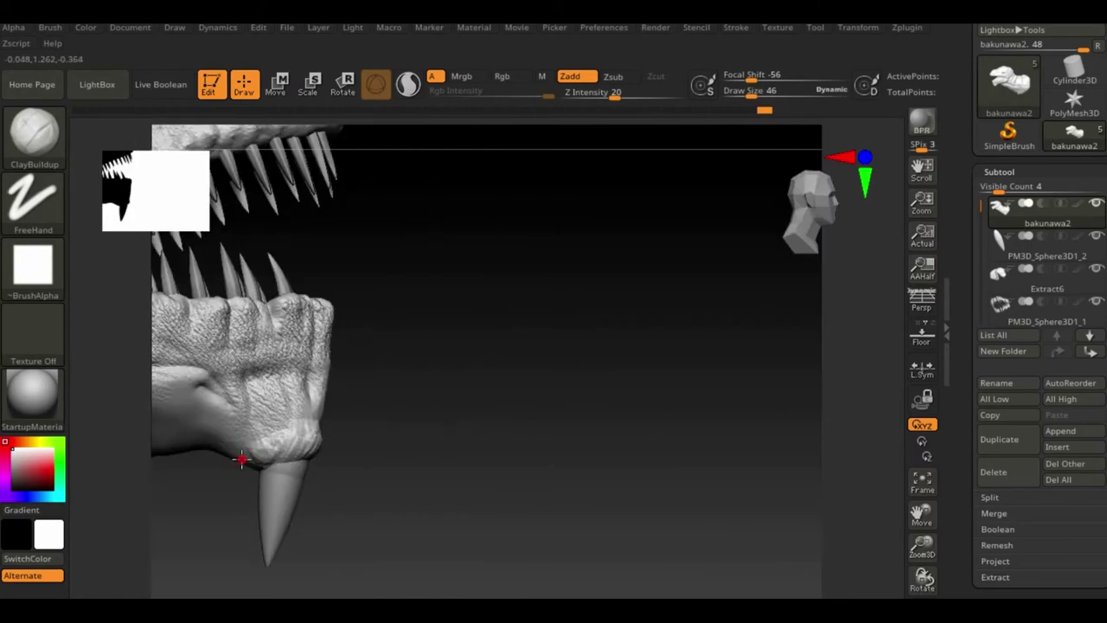
mouse_move(439, 425)
alt+right_down()
mouse_move(753, 306)
mouse_move(626, 232)
alt+right_up()
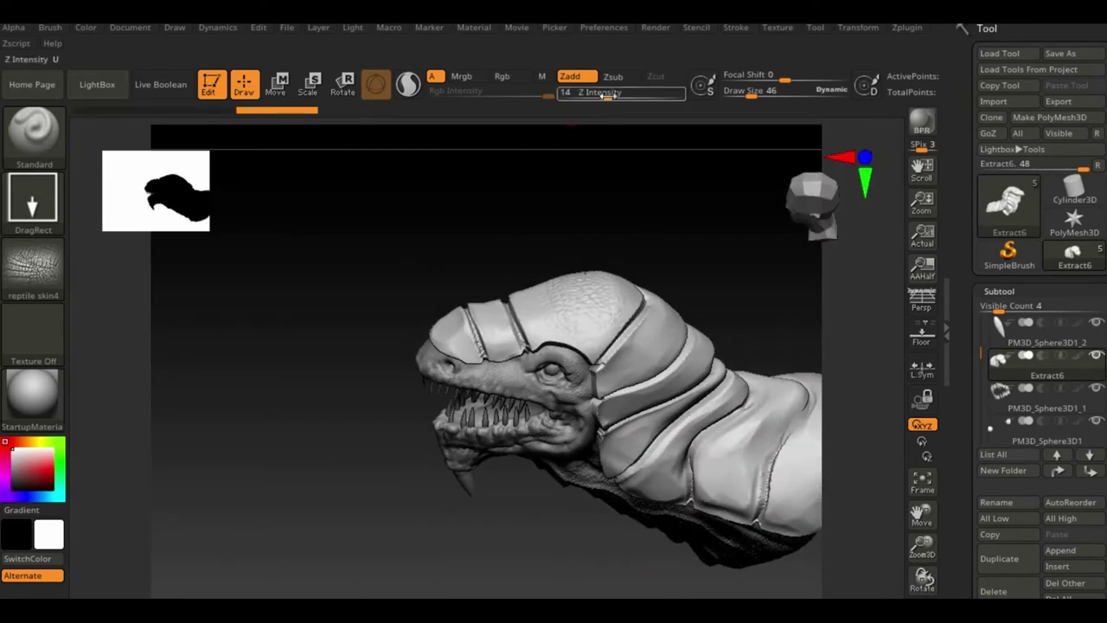
- Stamp reptile skin4 texture onto the head and neck armour plates
drag(614, 139, 663, 248)
drag(407, 422, 631, 309)
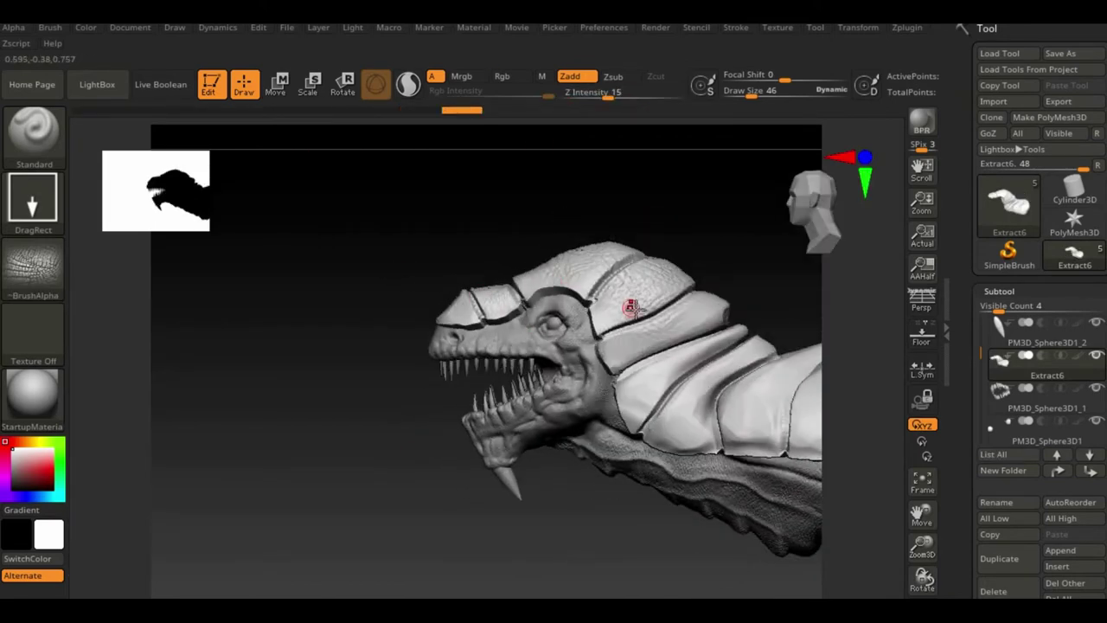
drag(788, 474, 589, 366)
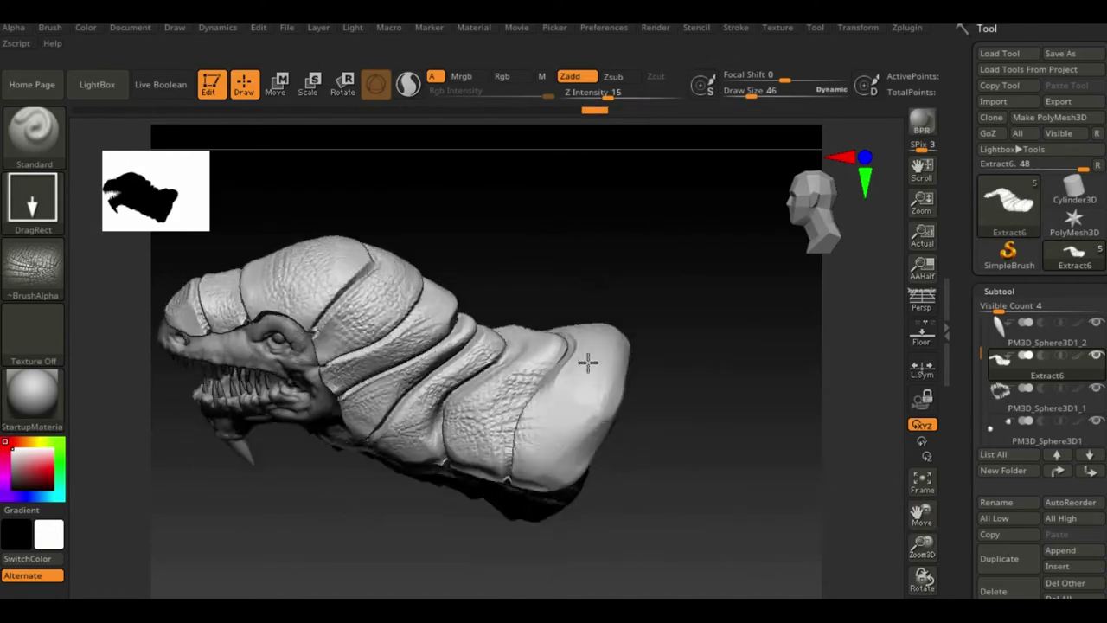
drag(507, 338, 350, 337)
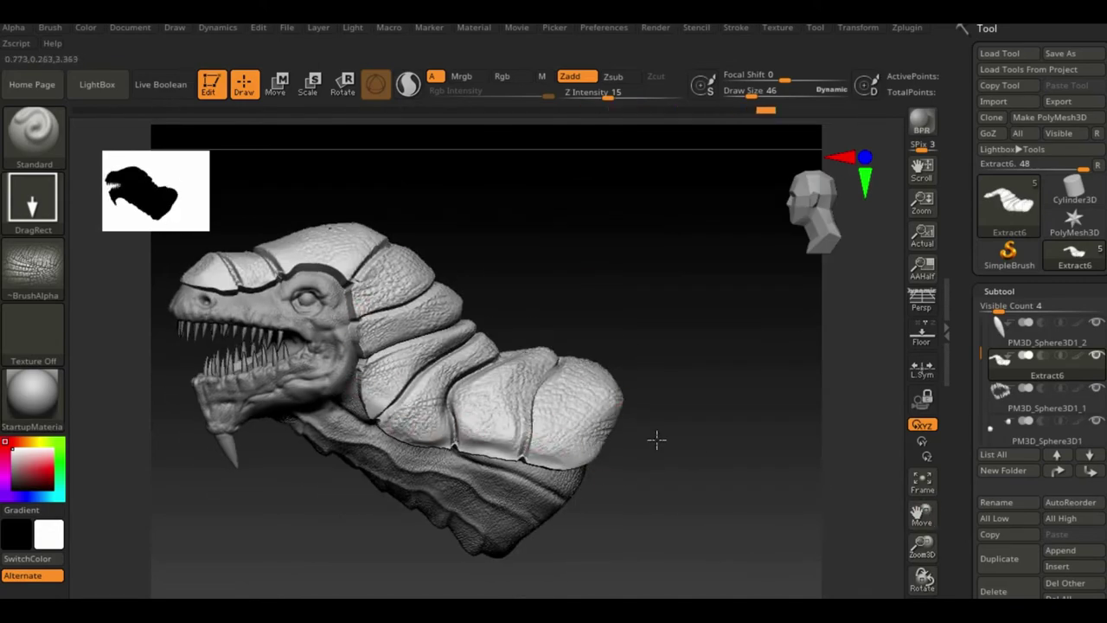
- Pick DamStandard with Zsub and orbit to a front view of the open jaws
mouse_move(450, 208)
mouse_down()
mouse_move(655, 307)
mouse_move(566, 299)
mouse_up()
key(b)
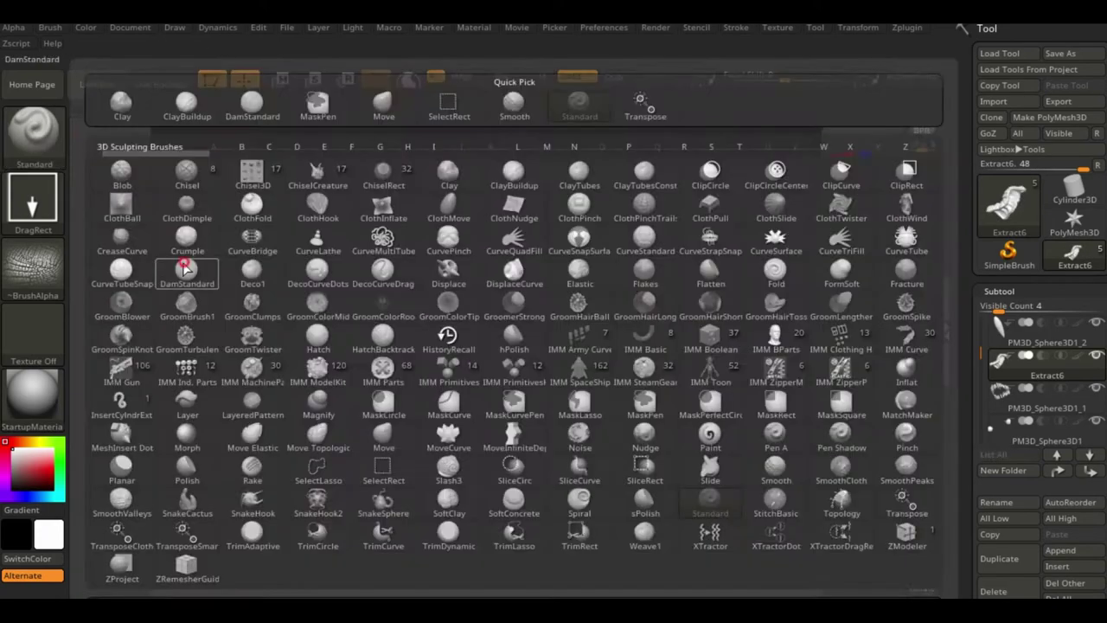
key(d)
key(s)
drag(257, 304, 594, 299)
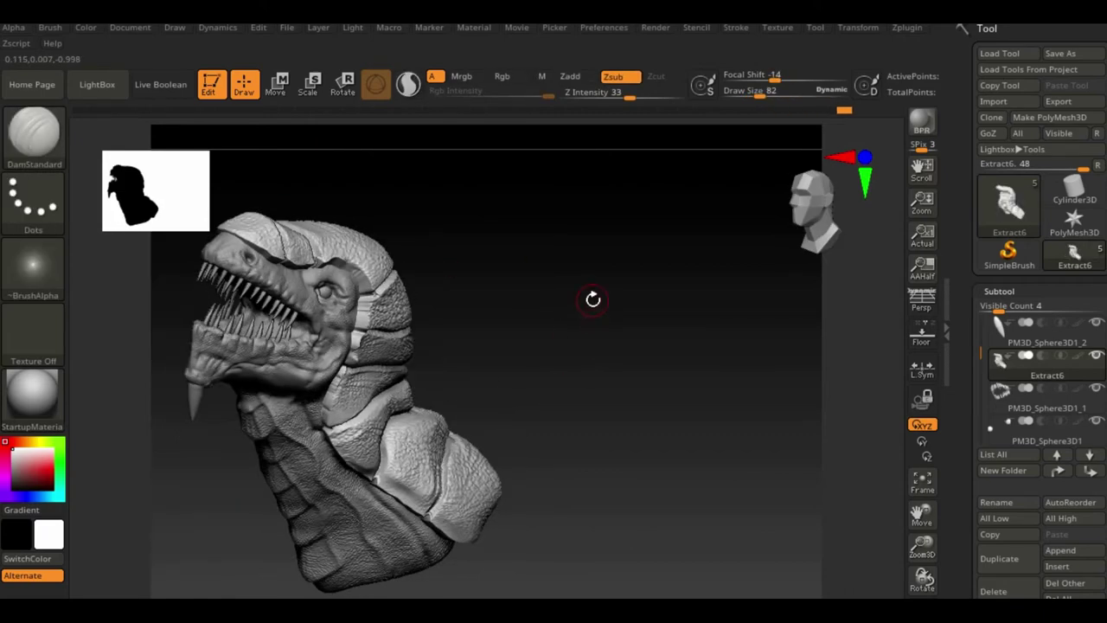
mouse_move(571, 364)
mouse_down()
mouse_move(612, 400)
mouse_move(364, 242)
mouse_up()
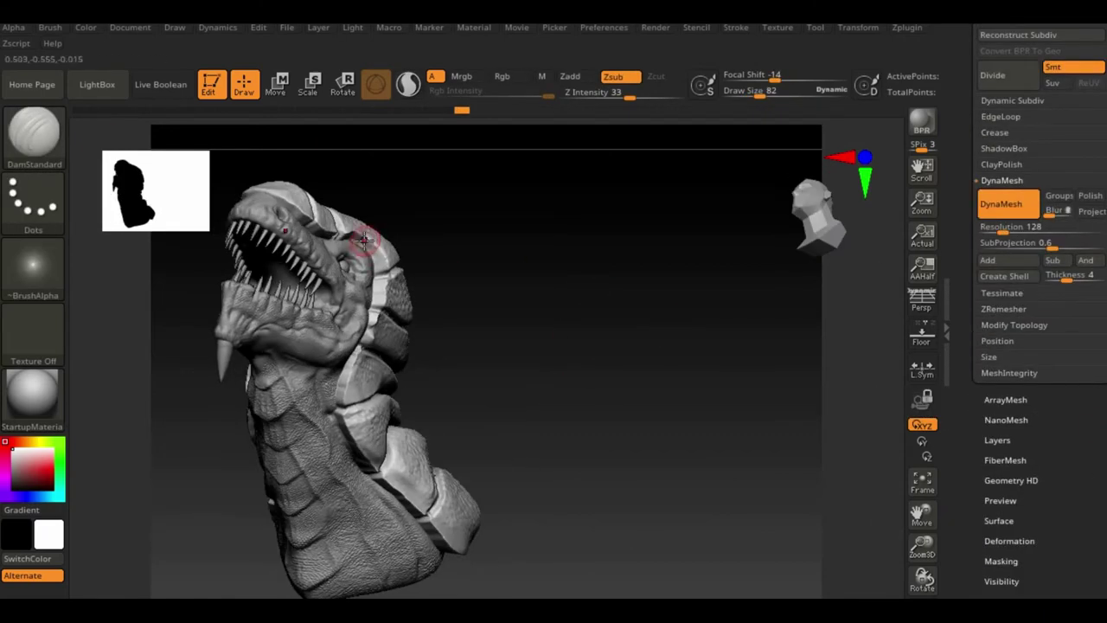
mouse_move(371, 320)
mouse_down()
mouse_move(496, 260)
mouse_move(386, 545)
mouse_move(441, 215)
mouse_move(398, 485)
mouse_move(356, 326)
mouse_up()
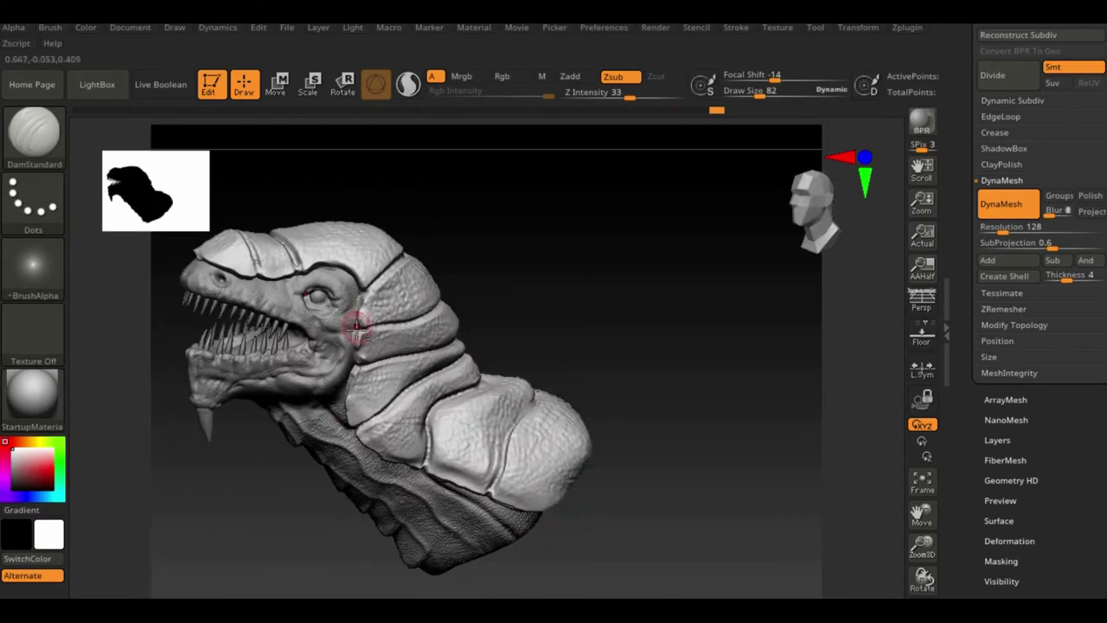
- Return to the Standard brush with DragRect stroke and bring up the alpha list
key(b)
key(s)
key(t)
click(32, 268)
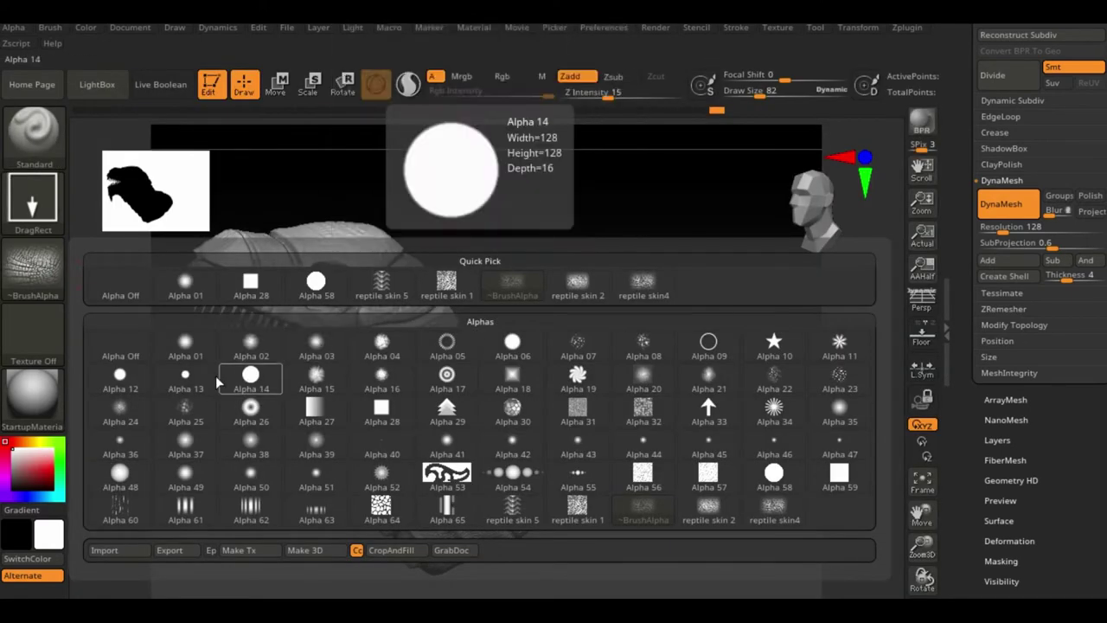
- Stamp round Alpha 48 studs across the head and neck armour plates
click(120, 473)
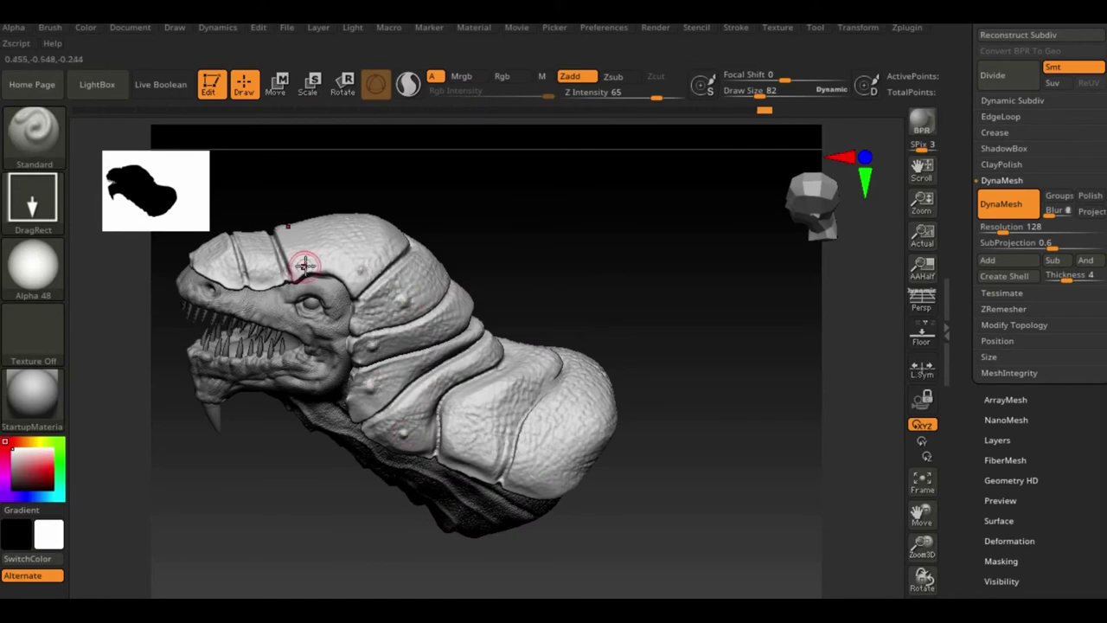
mouse_move(369, 254)
mouse_down()
mouse_move(580, 329)
mouse_move(672, 200)
mouse_move(649, 199)
mouse_move(547, 404)
mouse_move(606, 330)
mouse_up()
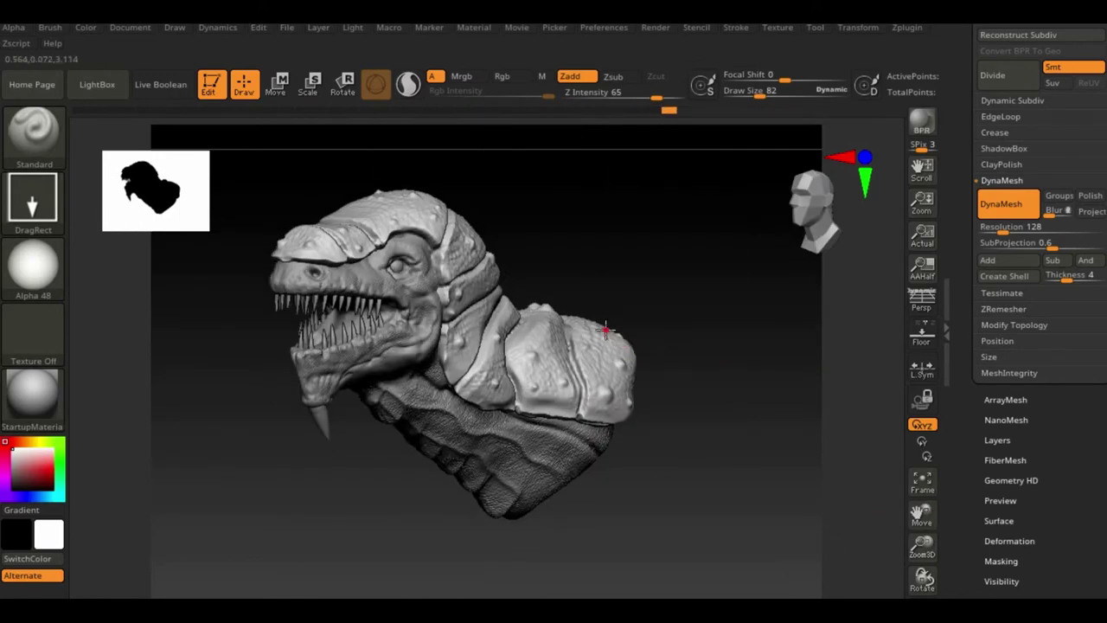
mouse_move(376, 216)
mouse_down()
mouse_move(672, 187)
mouse_move(639, 456)
mouse_up()
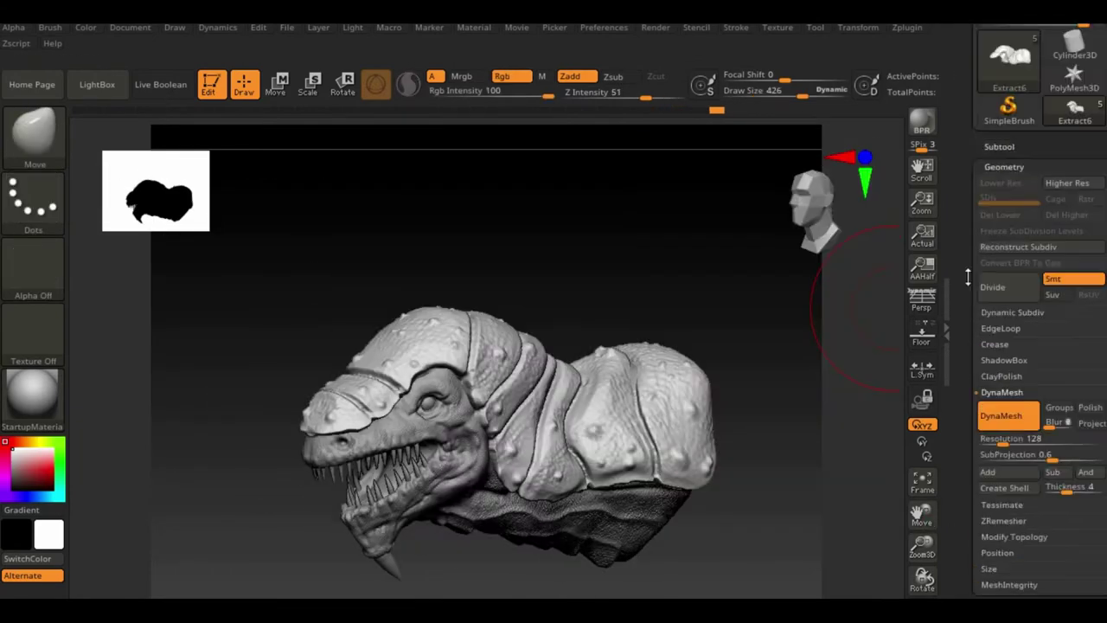
- Insert a sphere subtool, raise it above the head and stretch it into a tall spindle
click(1059, 490)
key(w)
drag(395, 415, 383, 285)
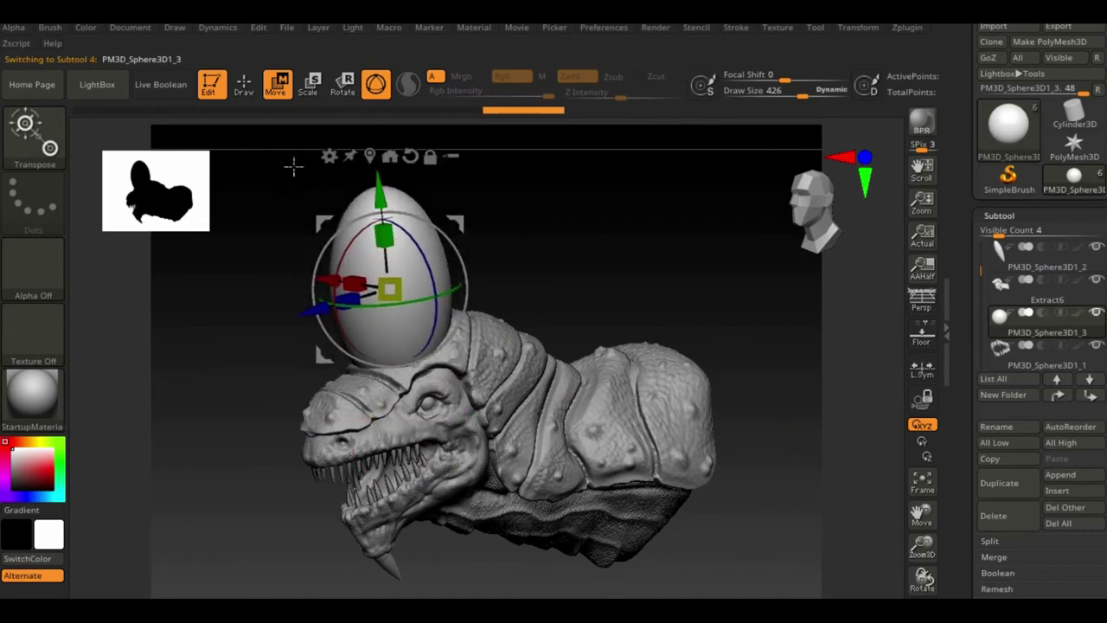
mouse_move(386, 239)
alt+mouse_down()
mouse_move(366, 235)
mouse_move(260, 398)
alt+mouse_up()
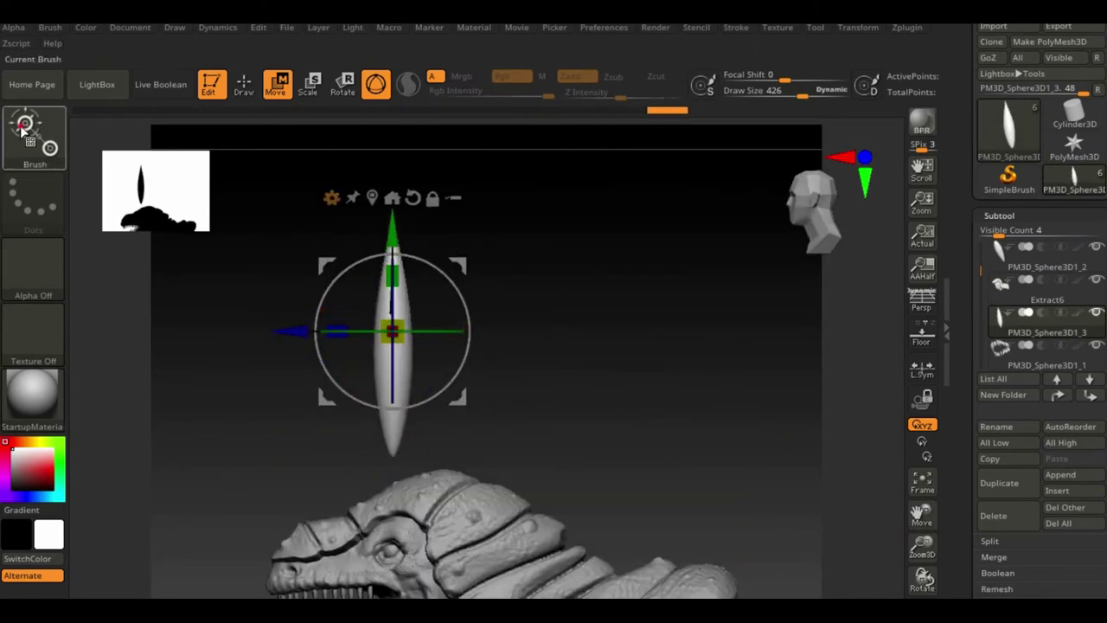
ctrl+shift+drag(594, 409, 246, 409)
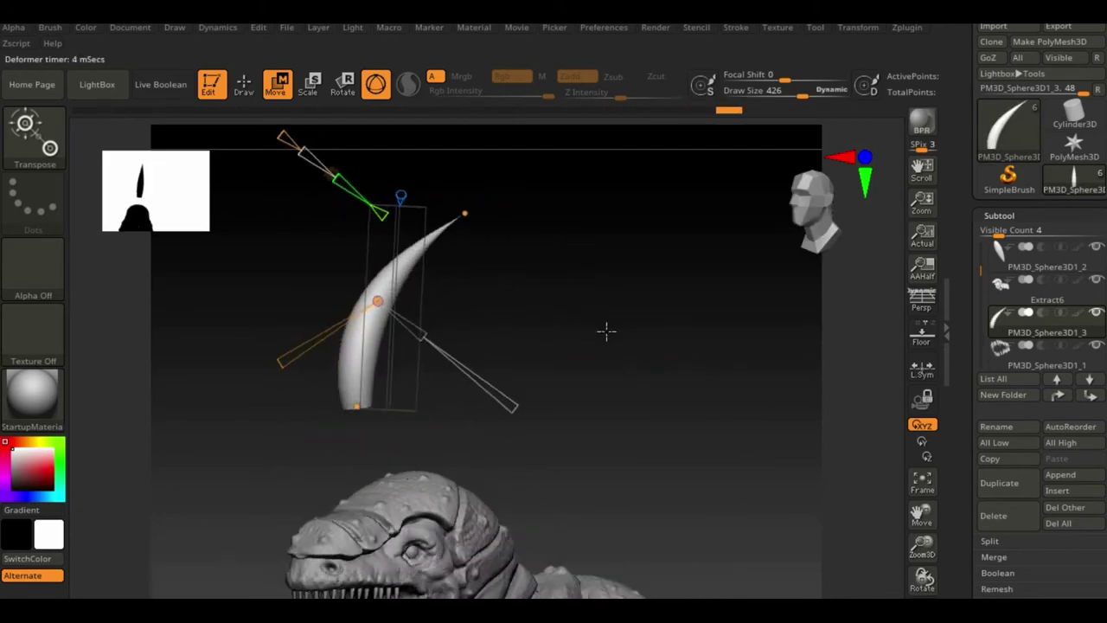
- Smooth the horn's faceted surface and frame it on top of the head
key(q)
drag(922, 547, 982, 480)
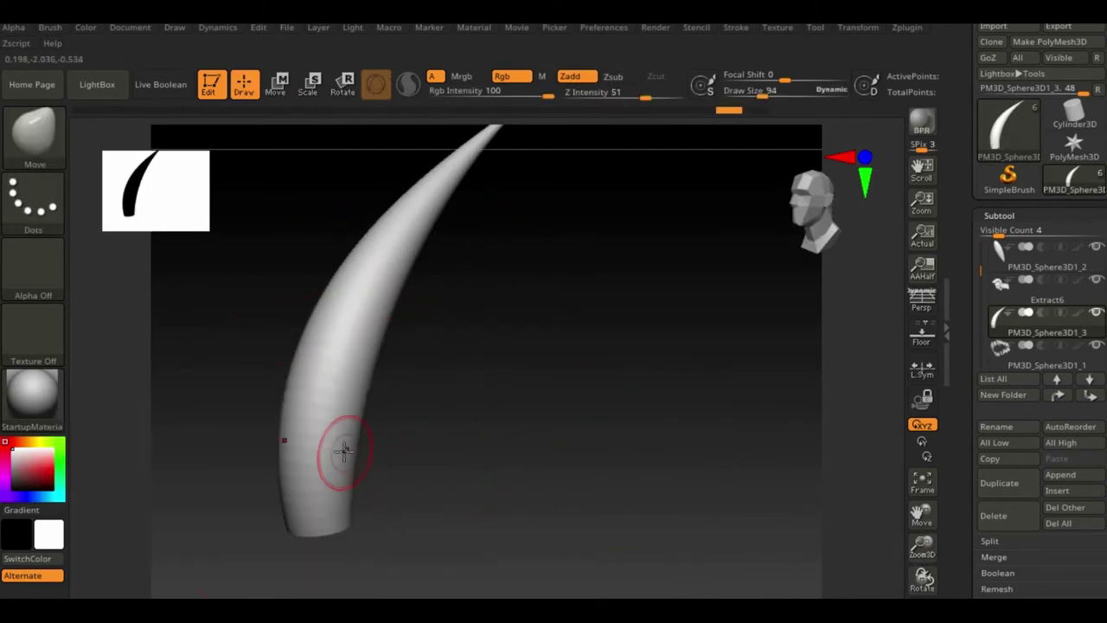
key(ctrl+z)
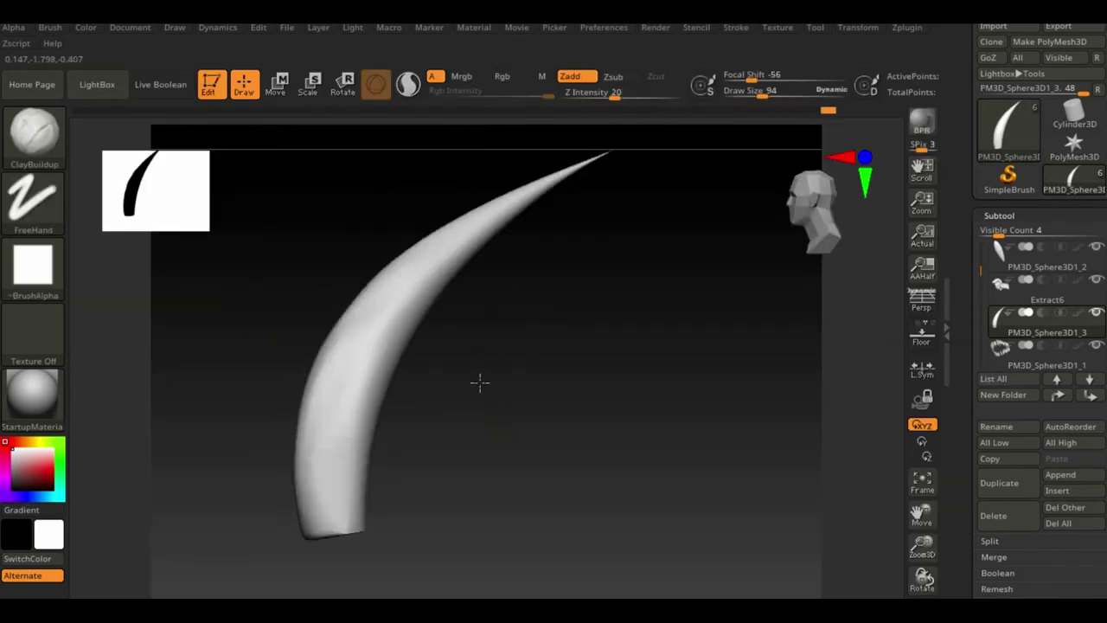
key(w)
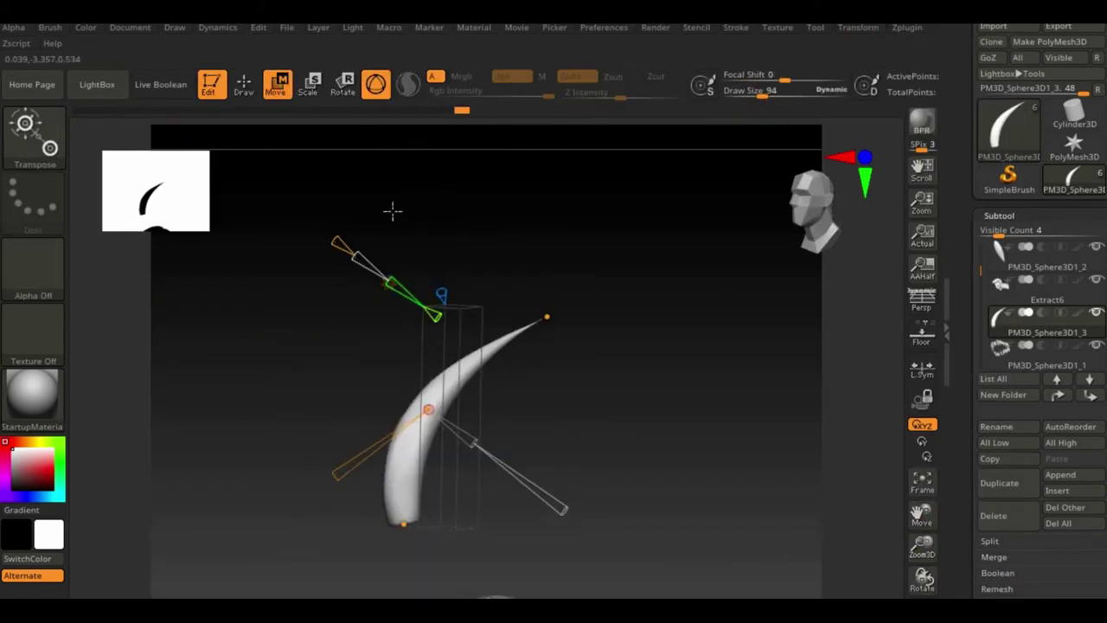
drag(922, 515, 885, 462)
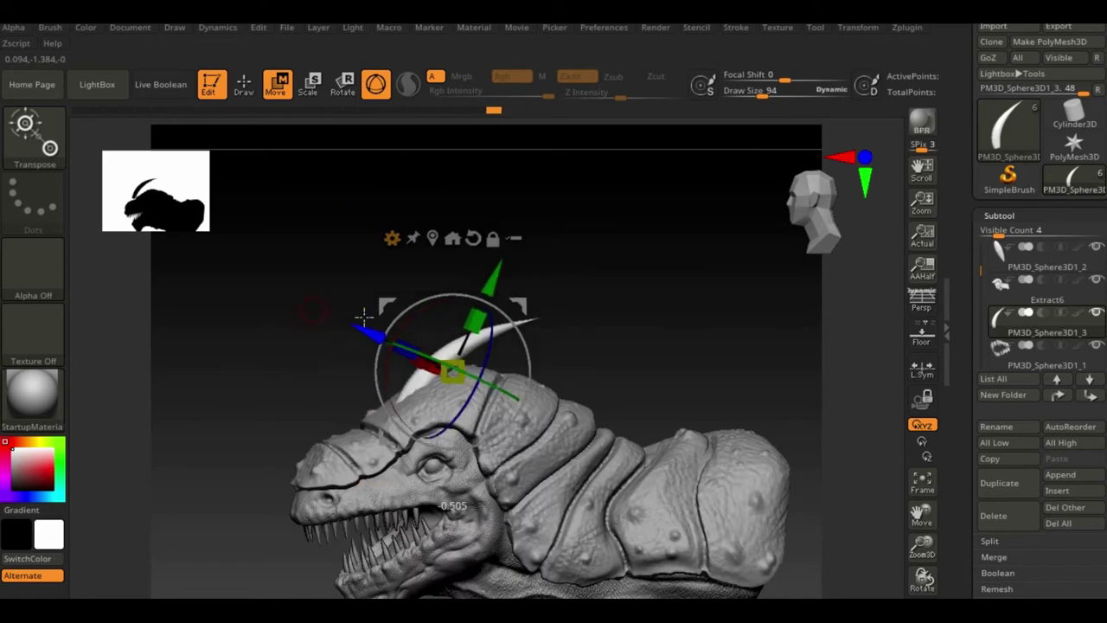
- Shift the horn further left along the top of the head
drag(364, 316, 533, 354)
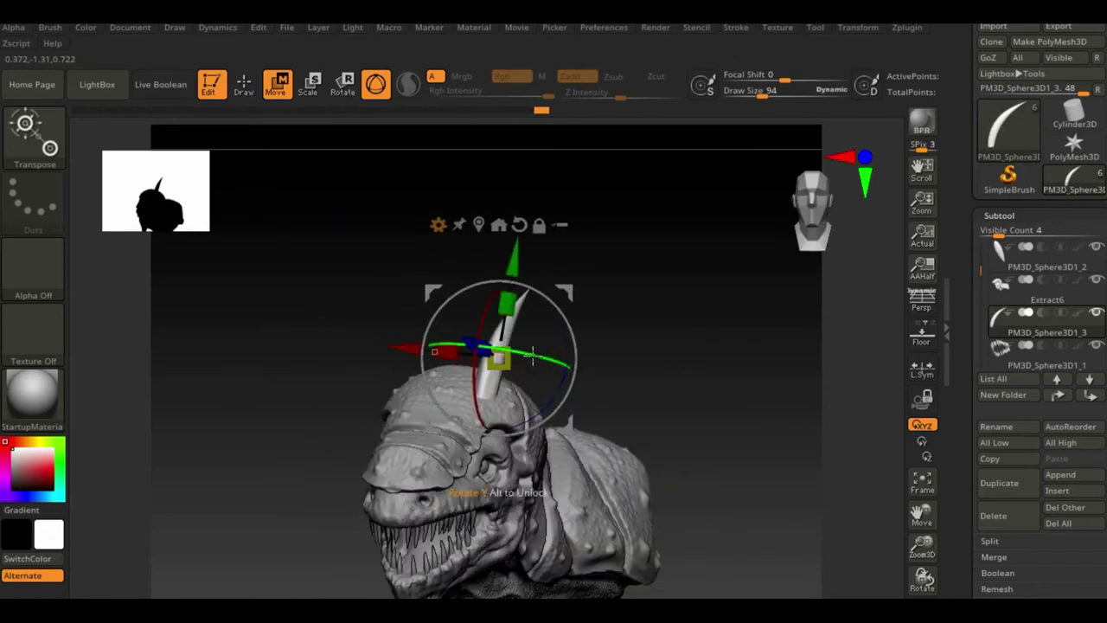
mouse_move(514, 275)
mouse_down()
mouse_move(793, 469)
mouse_move(739, 410)
mouse_move(764, 331)
mouse_move(617, 354)
mouse_move(521, 340)
mouse_move(458, 348)
mouse_up()
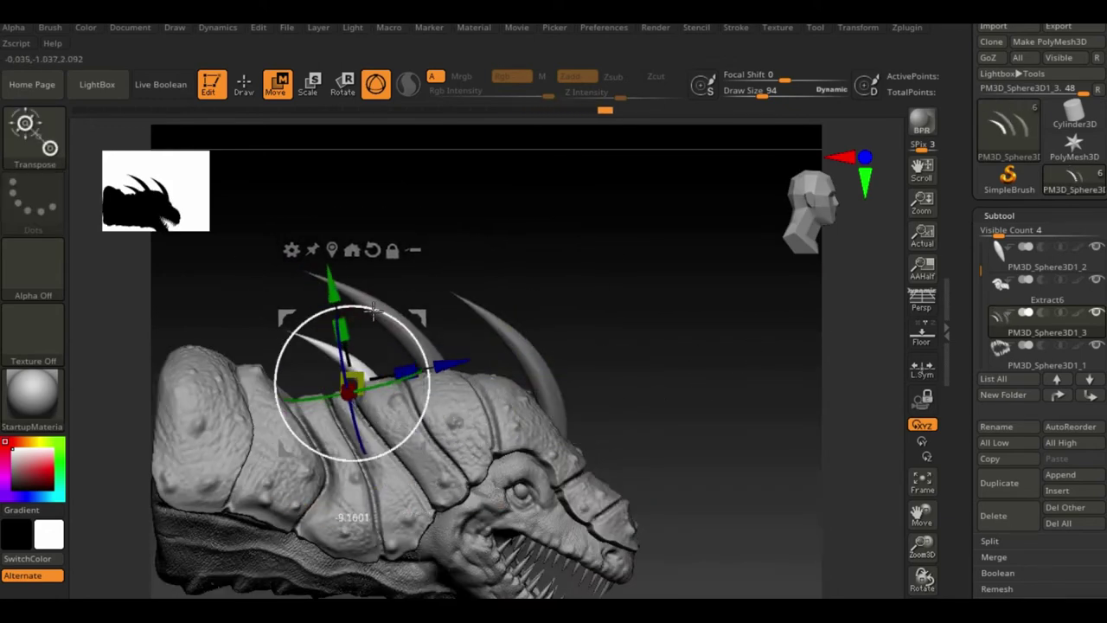
mouse_move(374, 312)
mouse_down()
mouse_move(393, 372)
mouse_move(217, 309)
mouse_up()
mouse_move(674, 396)
mouse_down()
mouse_move(803, 470)
mouse_move(796, 421)
mouse_up()
key(q)
- Place horn copies down along the back of the head, then hide the body to isolate them
drag(244, 459, 694, 289)
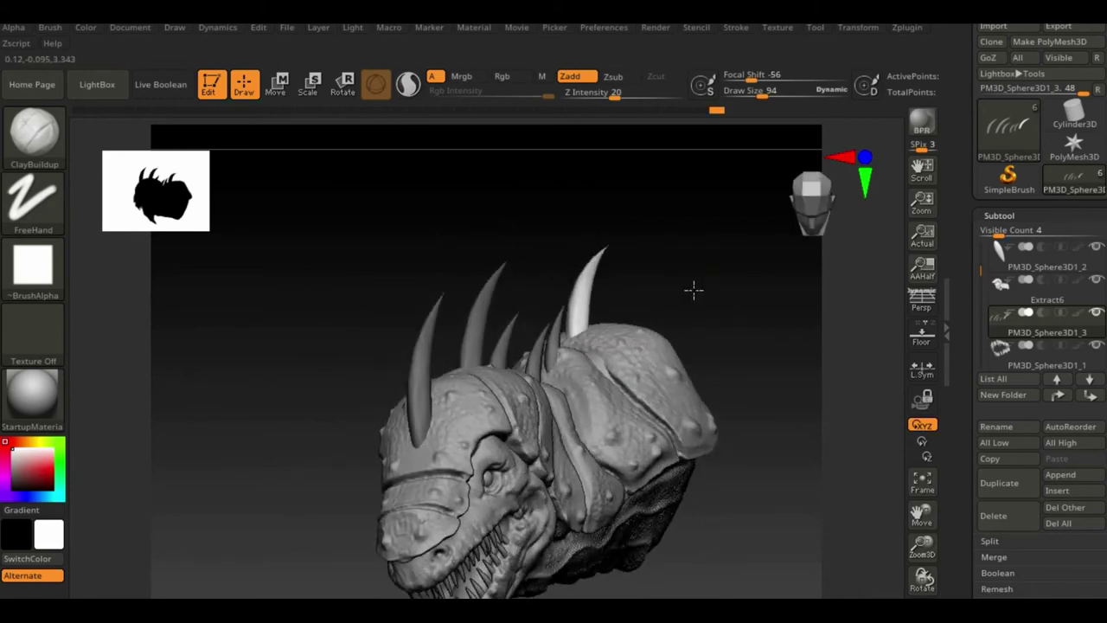
key(w)
mouse_move(519, 450)
mouse_down()
mouse_move(331, 432)
mouse_move(335, 466)
mouse_move(514, 445)
mouse_move(579, 421)
mouse_up()
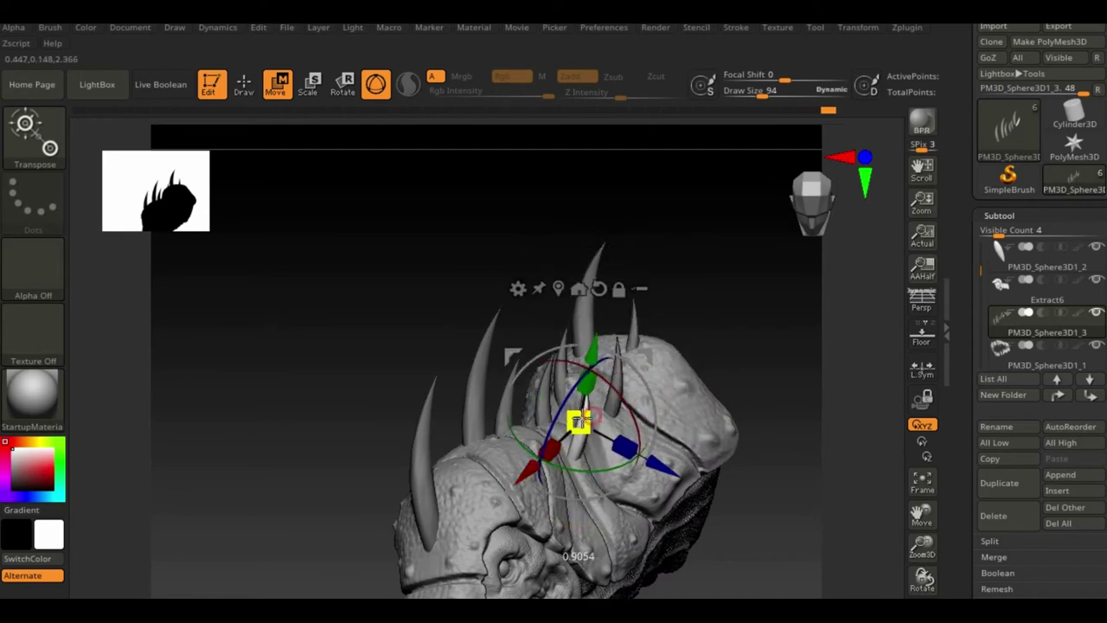
drag(536, 480, 502, 516)
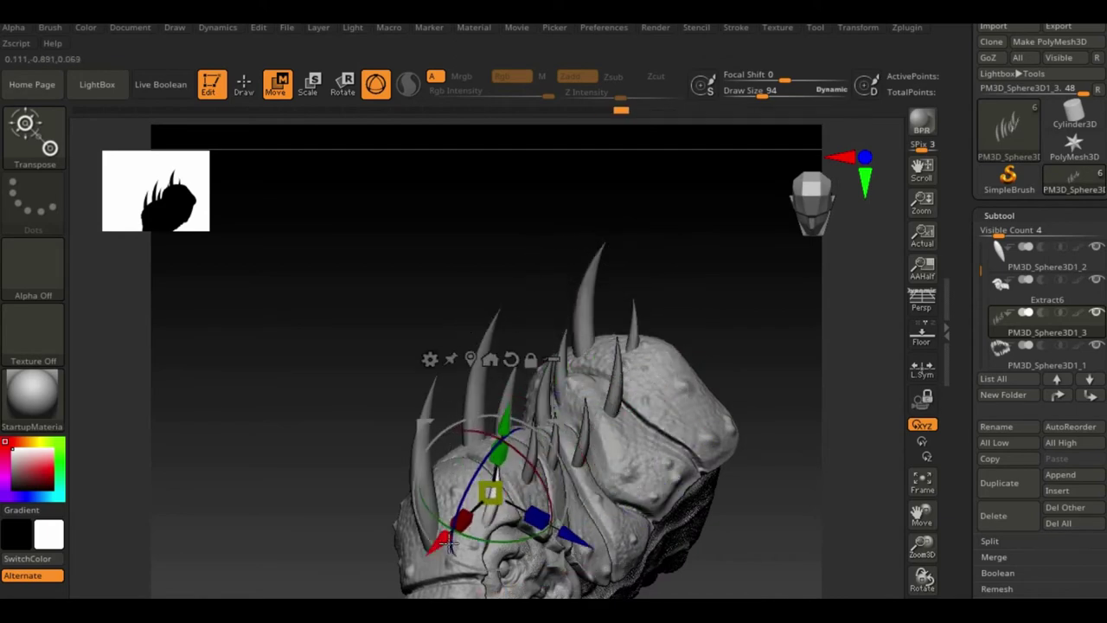
key(q)
mouse_move(576, 420)
mouse_down()
mouse_move(798, 430)
mouse_move(796, 398)
mouse_up()
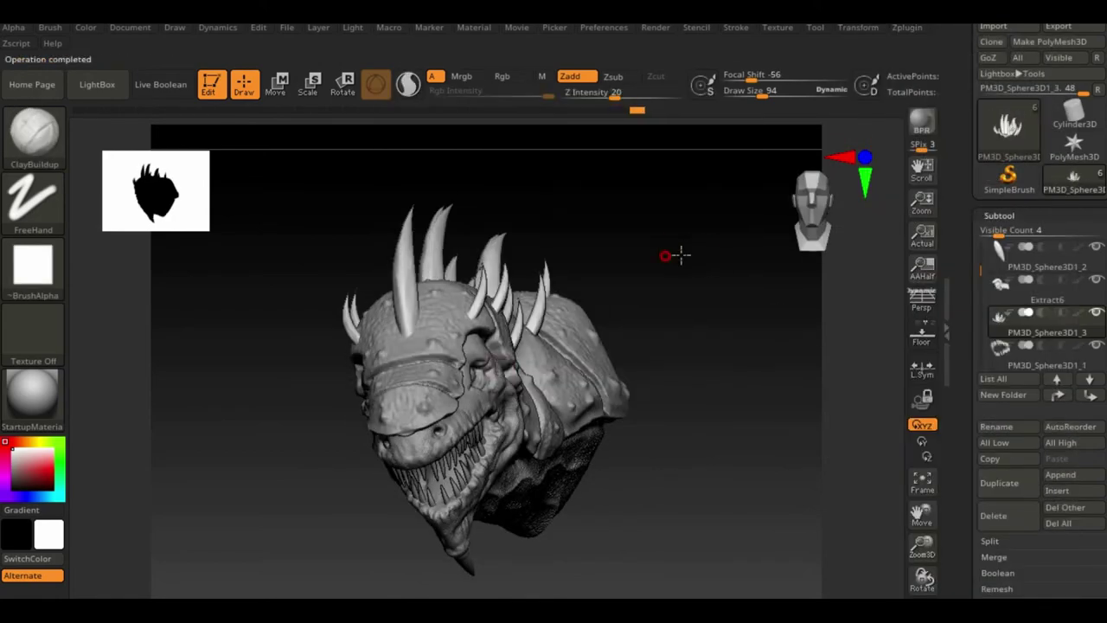
drag(681, 254, 648, 250)
- Inspect the spikes along the head and back from several angles
ctrl+shift+click(433, 251)
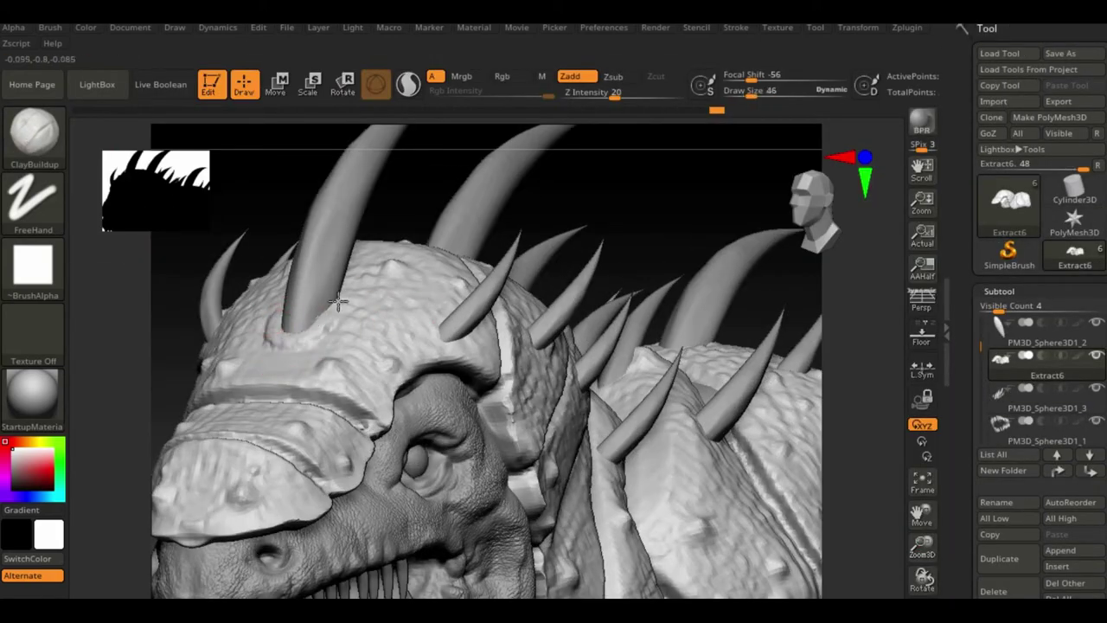
mouse_move(338, 301)
right_down()
mouse_move(395, 266)
mouse_move(298, 257)
right_up()
right_drag(678, 262, 459, 269)
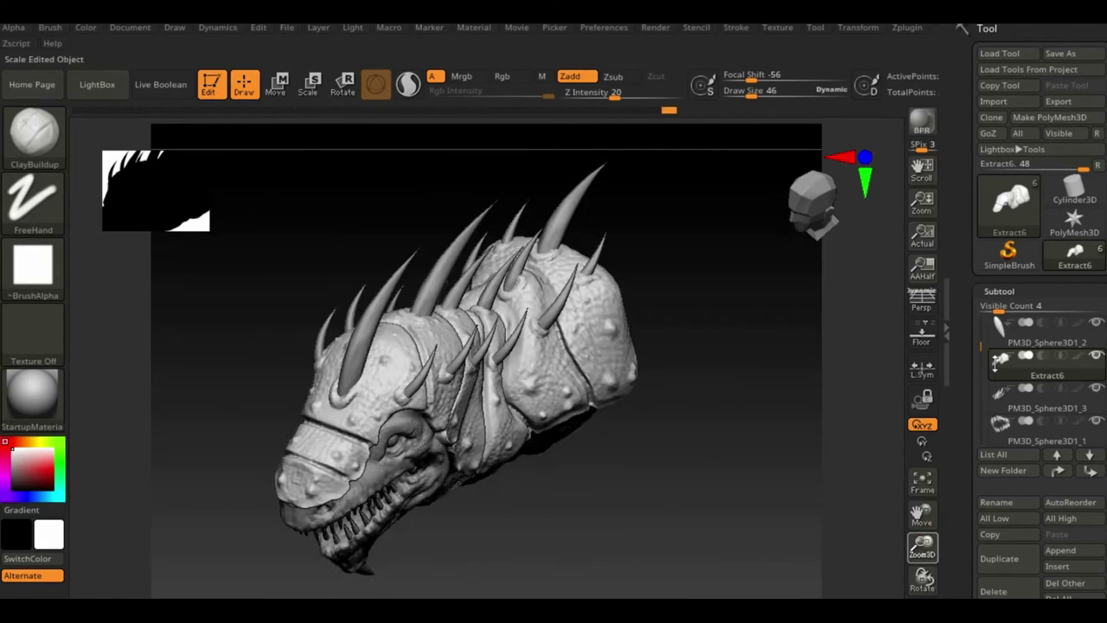
mouse_move(203, 575)
right_down()
mouse_move(752, 421)
mouse_move(297, 425)
right_up()
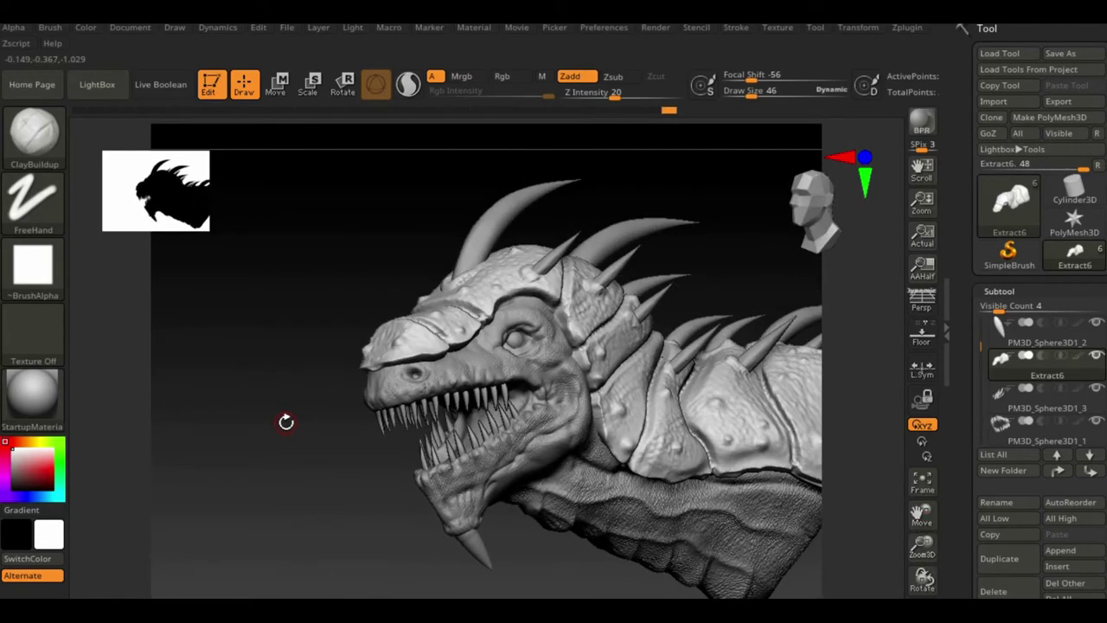
- Select the Move brush (B, M, V) and enlarge it to draw size 296
key(b)
key(m)
key(v)
key(space)
drag(493, 334, 601, 448)
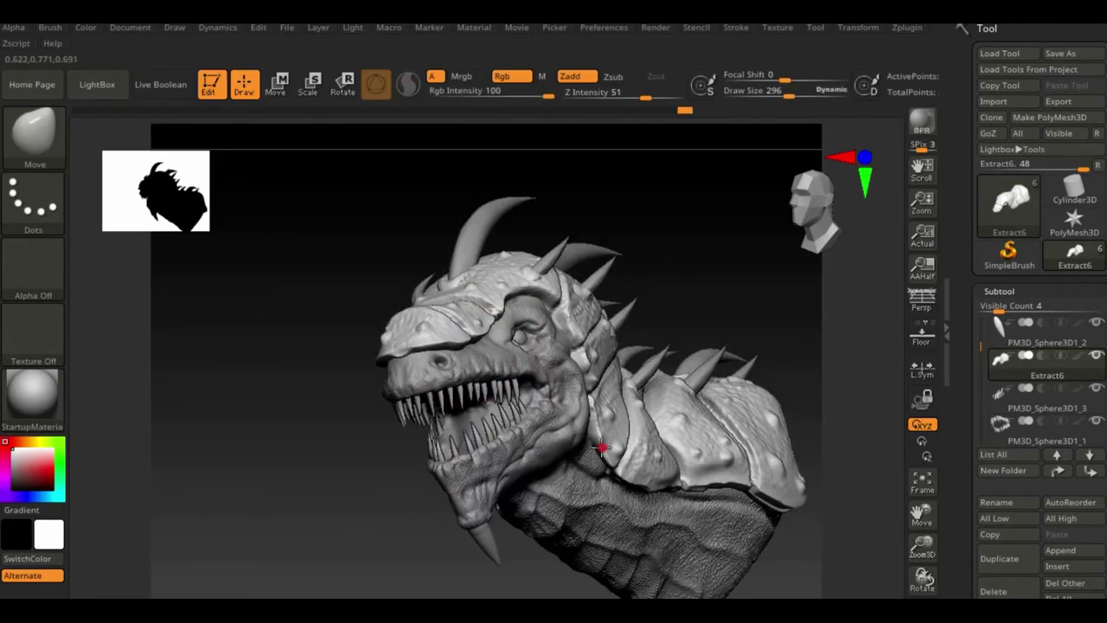
mouse_move(528, 324)
right_down()
mouse_move(161, 381)
mouse_move(277, 348)
right_up()
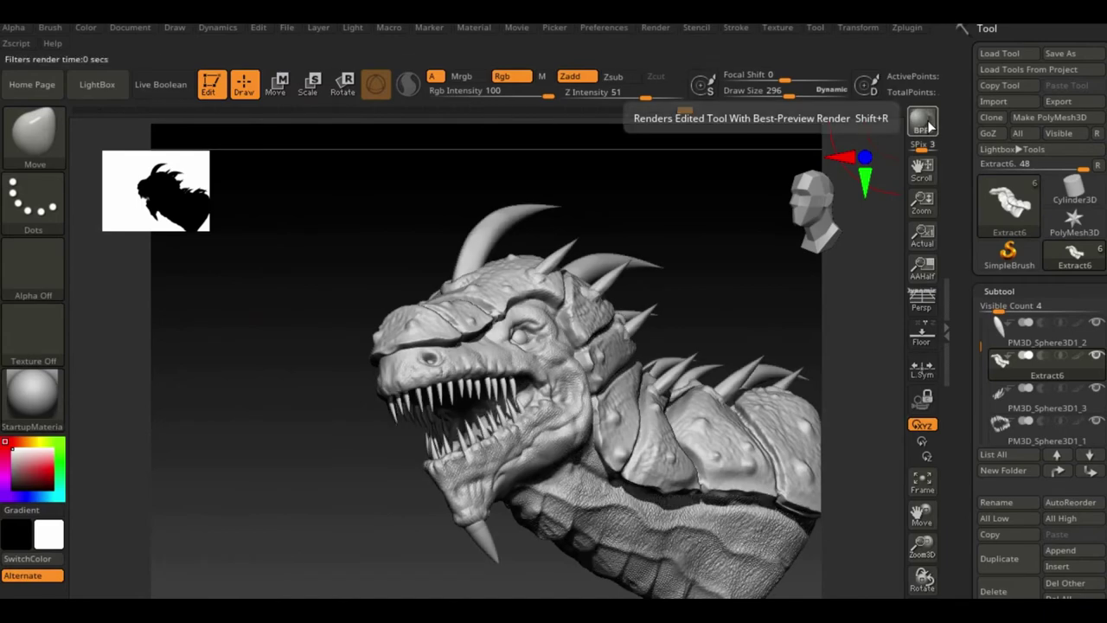
right_drag(282, 463, 289, 483)
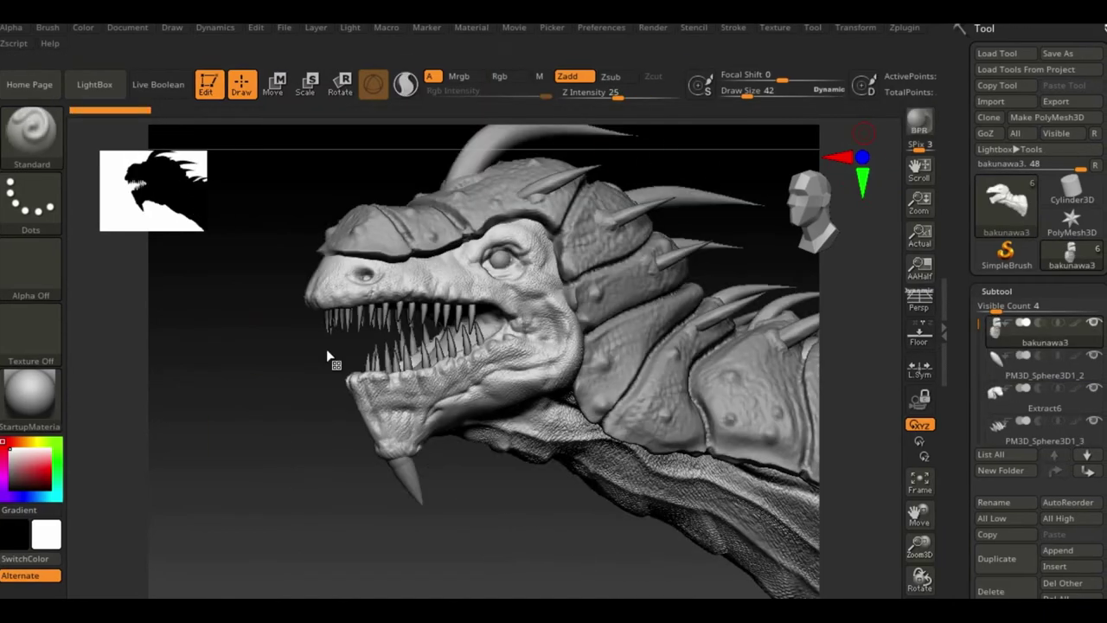
- Draw a wavy CurveMultiTube tube hanging down from the dragon's snout
drag(277, 396, 254, 413)
click(734, 27)
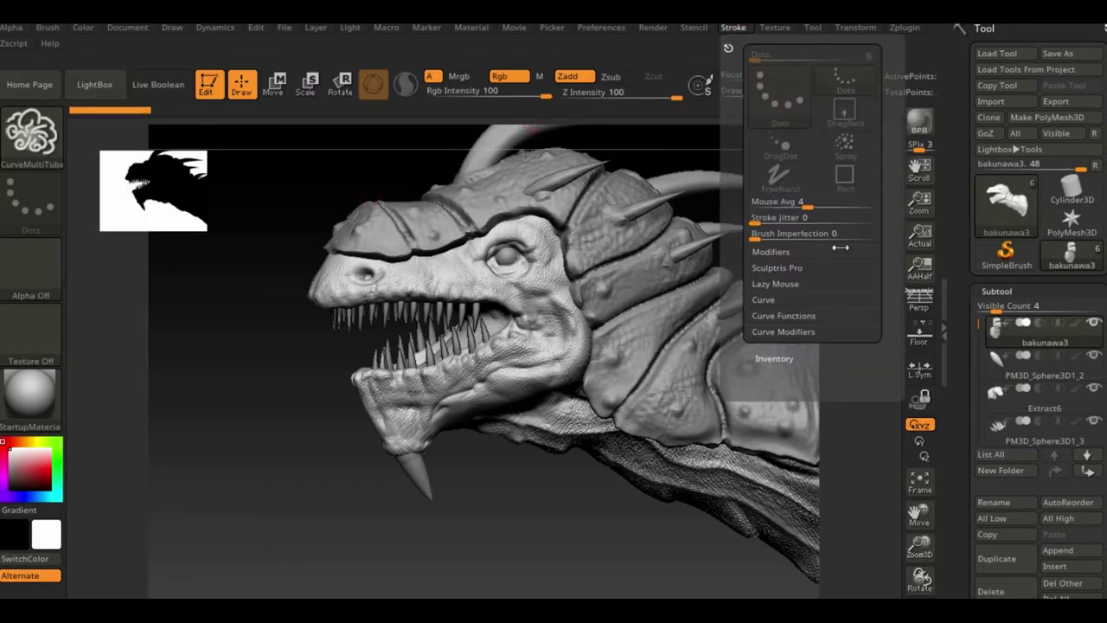
drag(343, 288, 519, 531)
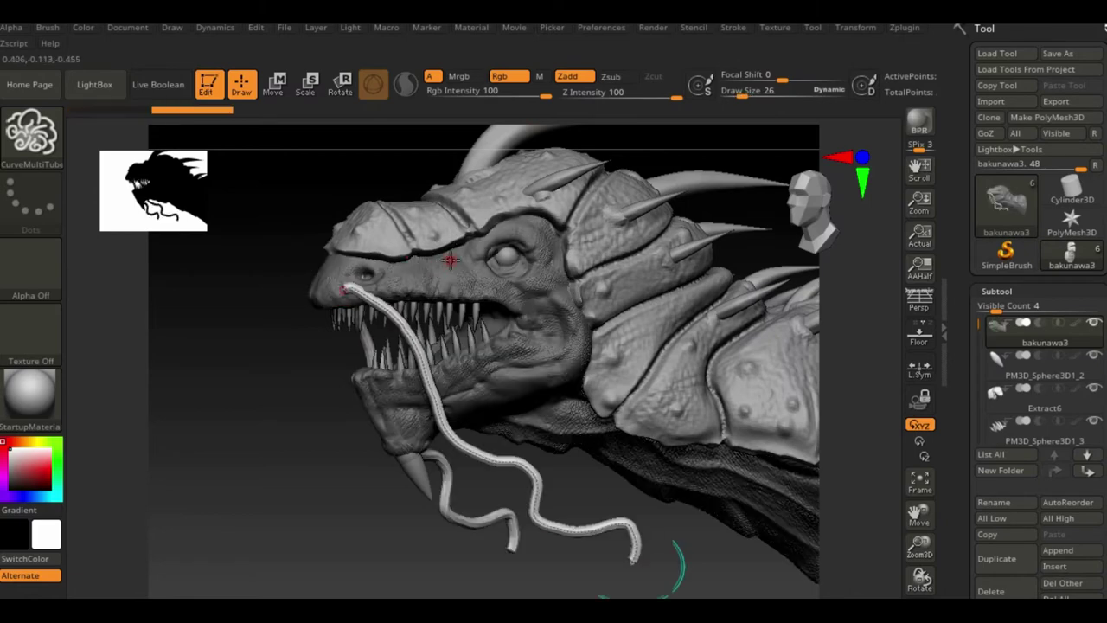
drag(667, 519, 413, 344)
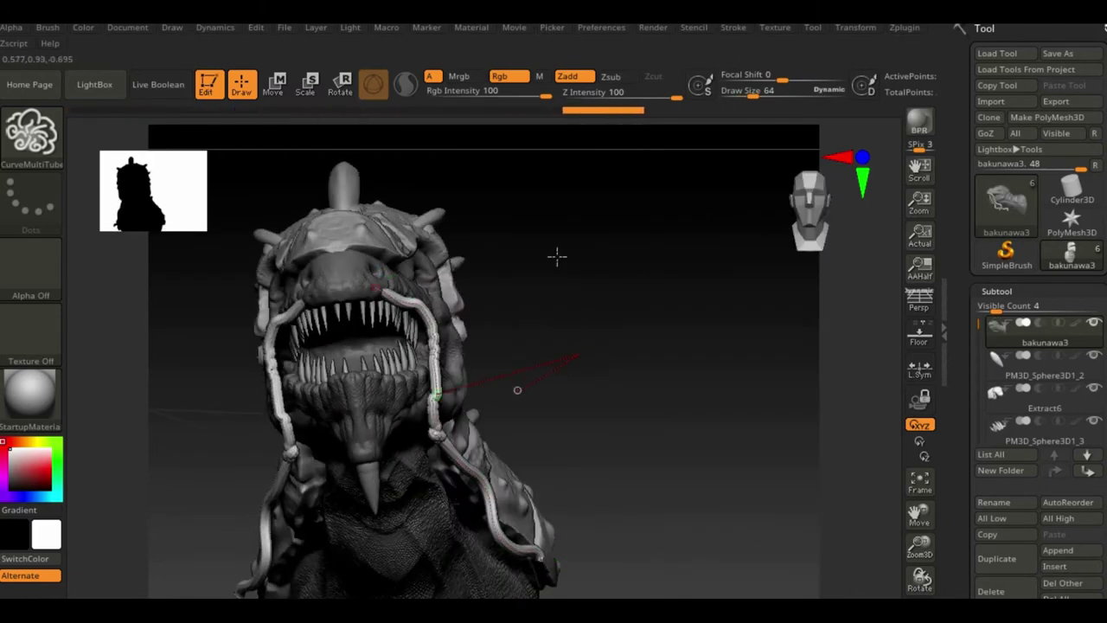
mouse_move(558, 256)
mouse_down()
mouse_move(652, 329)
mouse_move(450, 439)
mouse_up()
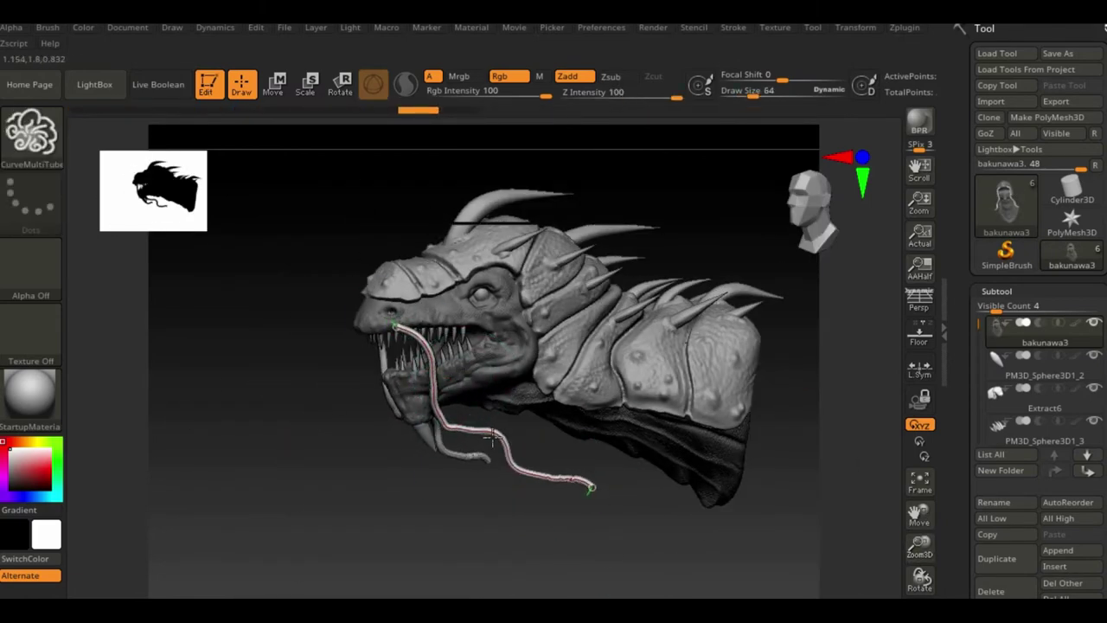
drag(380, 532, 341, 556)
drag(582, 411, 410, 362)
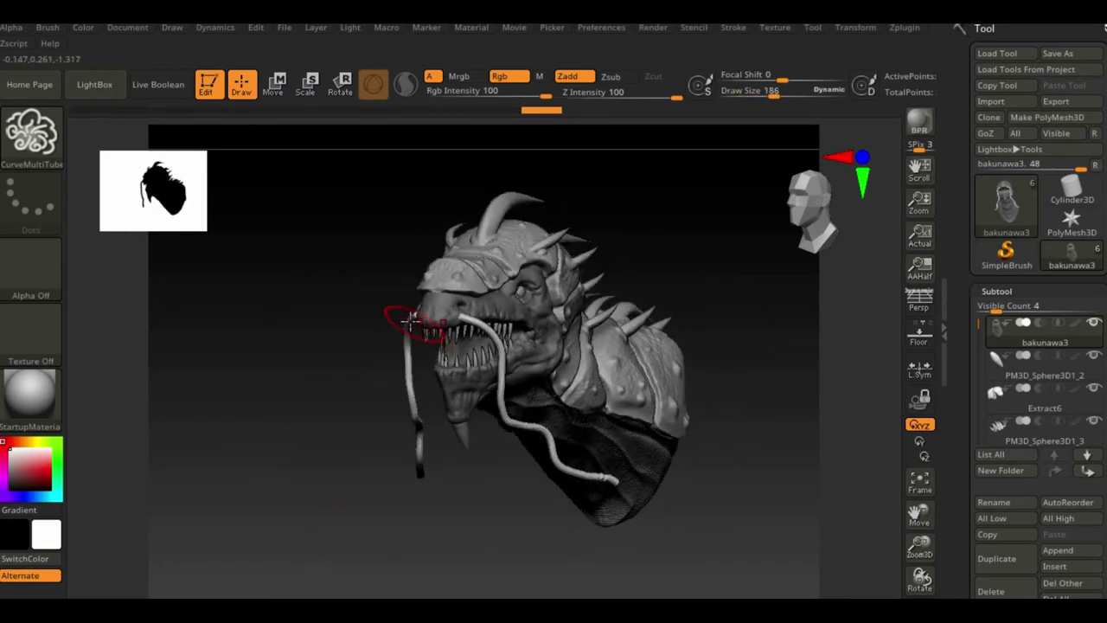
- Switch back to the Move brush with the dragon in left side profile
key(b)
key(m)
key(v)
shift+drag(514, 533, 410, 534)
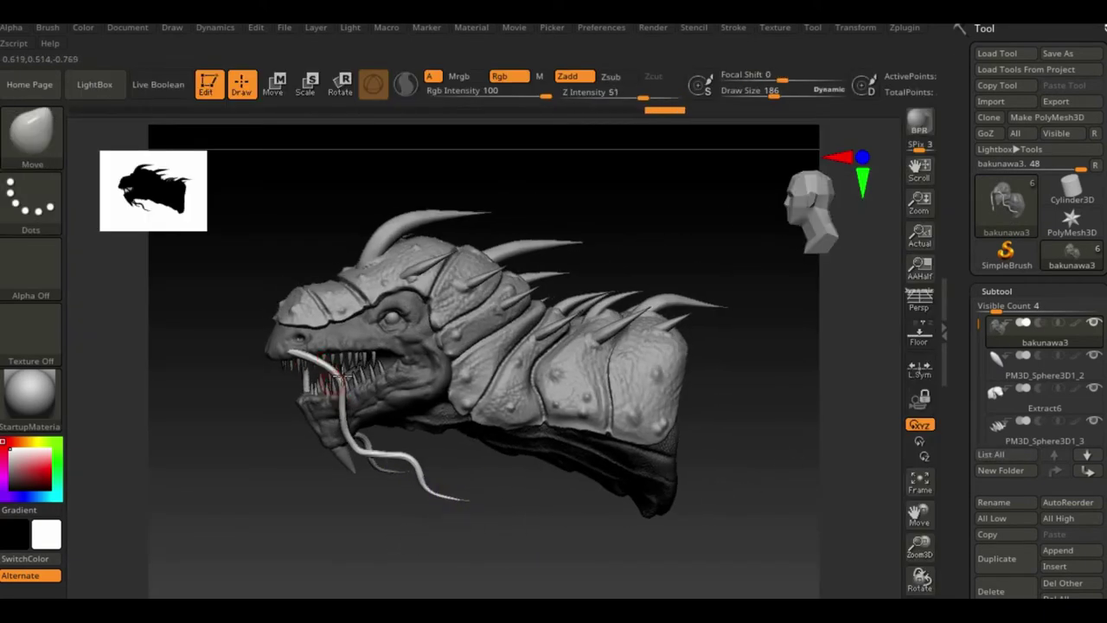
- Reshape the snout tubes into sweeping whiskers below the jaw and preview with BPR
mouse_move(357, 443)
mouse_down()
mouse_move(568, 375)
mouse_move(583, 489)
mouse_move(531, 404)
mouse_move(193, 574)
mouse_move(314, 565)
mouse_move(262, 521)
mouse_move(320, 456)
mouse_move(267, 475)
mouse_move(401, 499)
mouse_move(816, 507)
mouse_move(228, 348)
mouse_up()
drag(919, 547, 919, 519)
mouse_move(519, 389)
mouse_down()
mouse_move(104, 178)
mouse_move(712, 351)
mouse_move(709, 325)
mouse_move(458, 334)
mouse_move(457, 346)
mouse_move(741, 440)
mouse_move(657, 376)
mouse_move(493, 564)
mouse_up()
drag(563, 502, 406, 458)
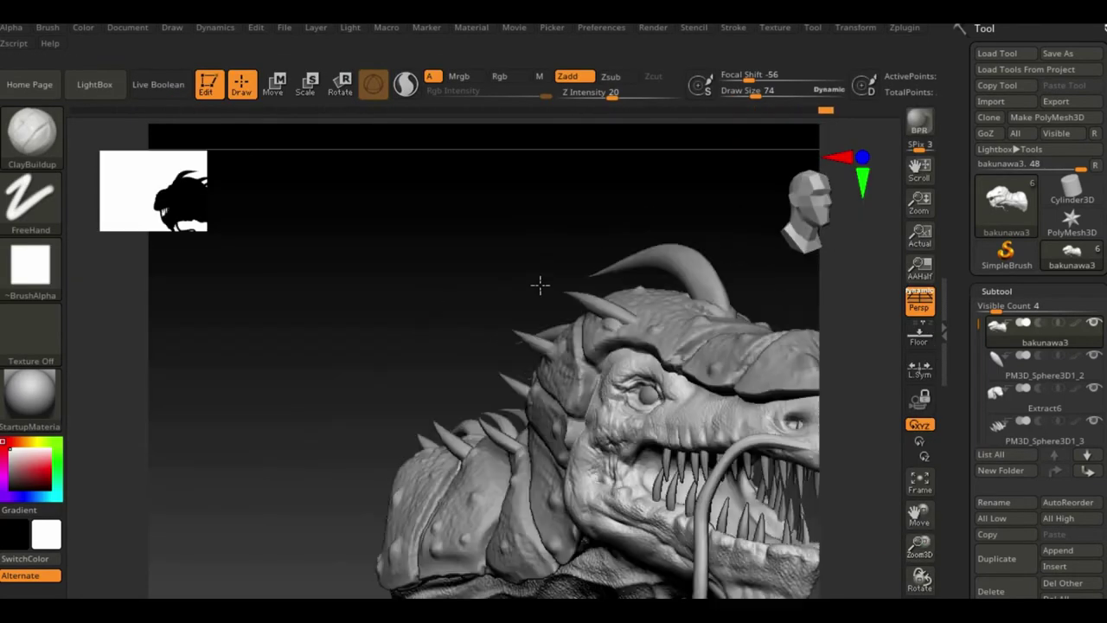
mouse_move(539, 285)
mouse_down()
mouse_move(771, 440)
mouse_move(717, 457)
mouse_move(805, 407)
mouse_up()
click(926, 126)
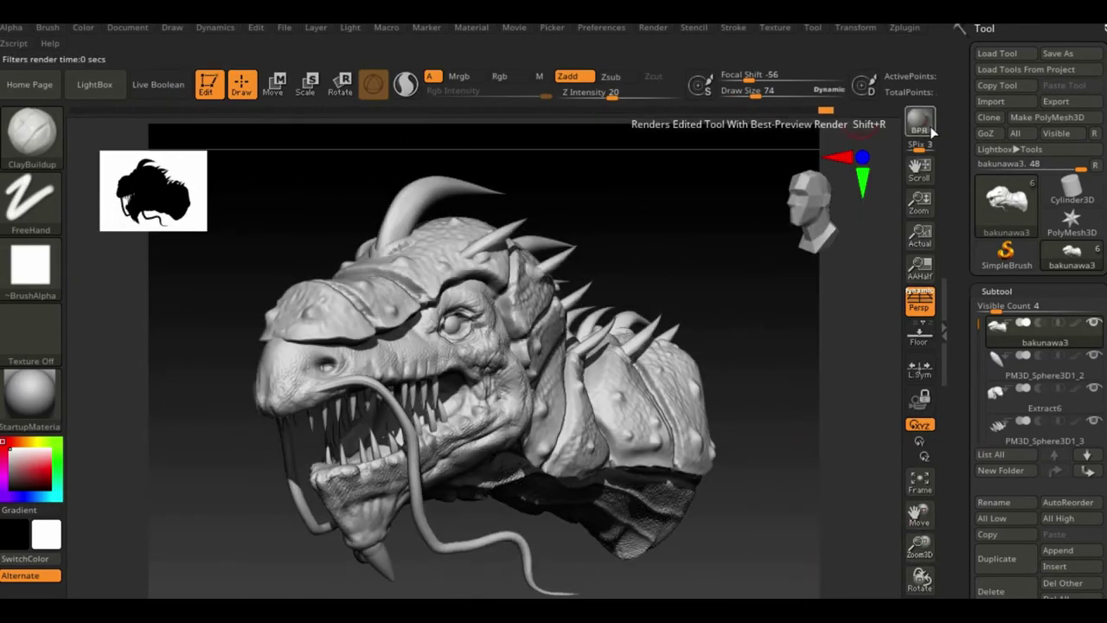
drag(730, 489, 268, 475)
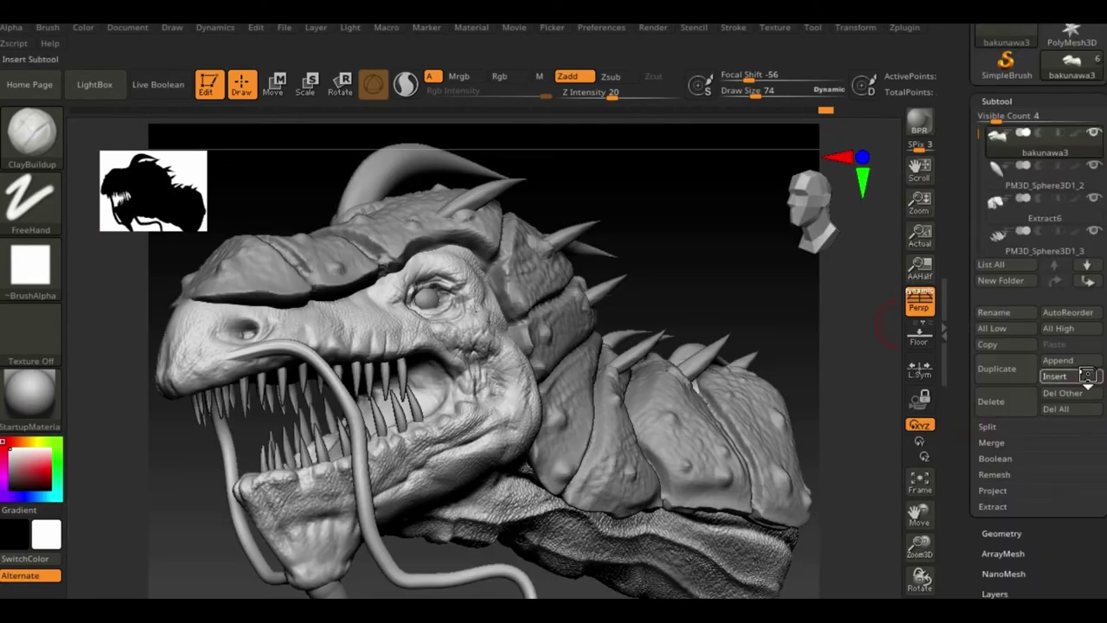
- Insert a sphere subtool, move it into the open mouth and bend it into a tongue
click(1045, 169)
click(274, 84)
drag(407, 351, 295, 410)
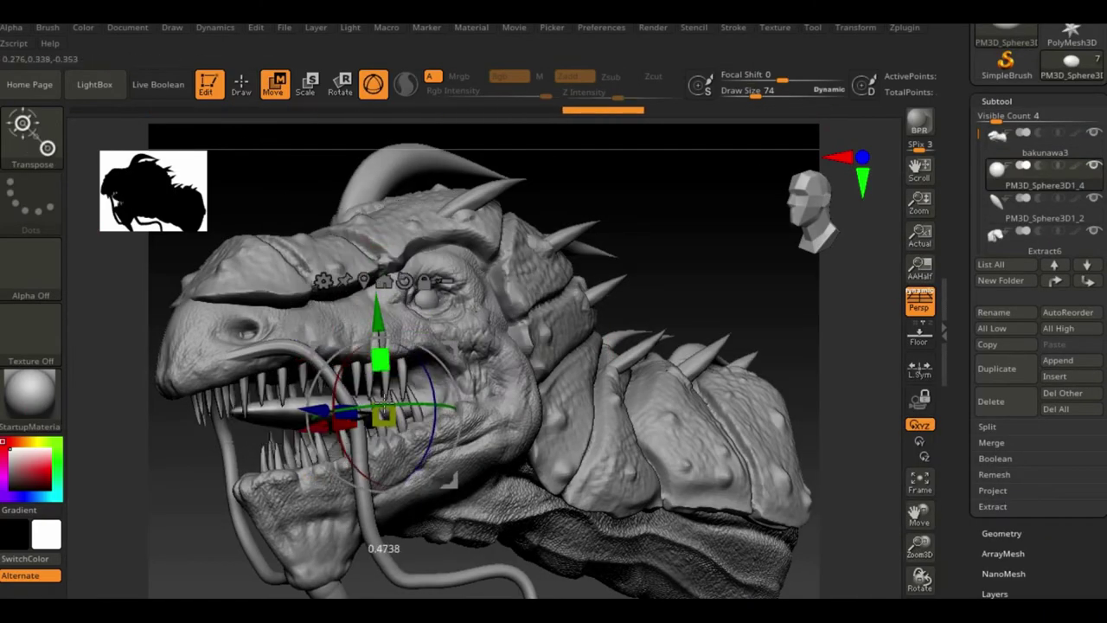
drag(383, 404, 718, 419)
click(297, 279)
click(482, 421)
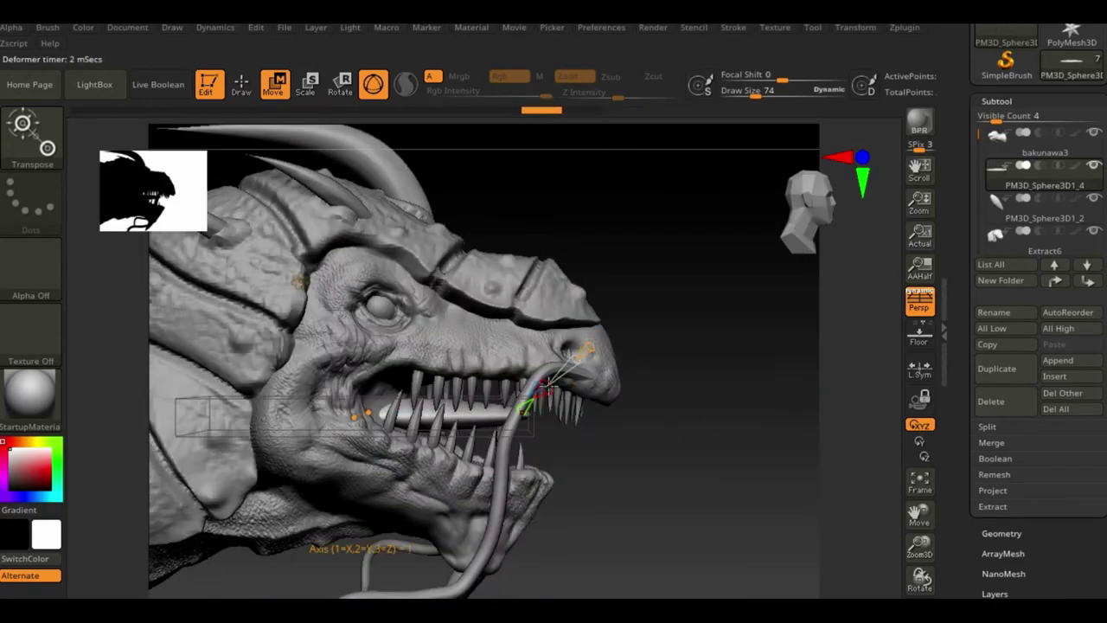
drag(571, 355, 578, 400)
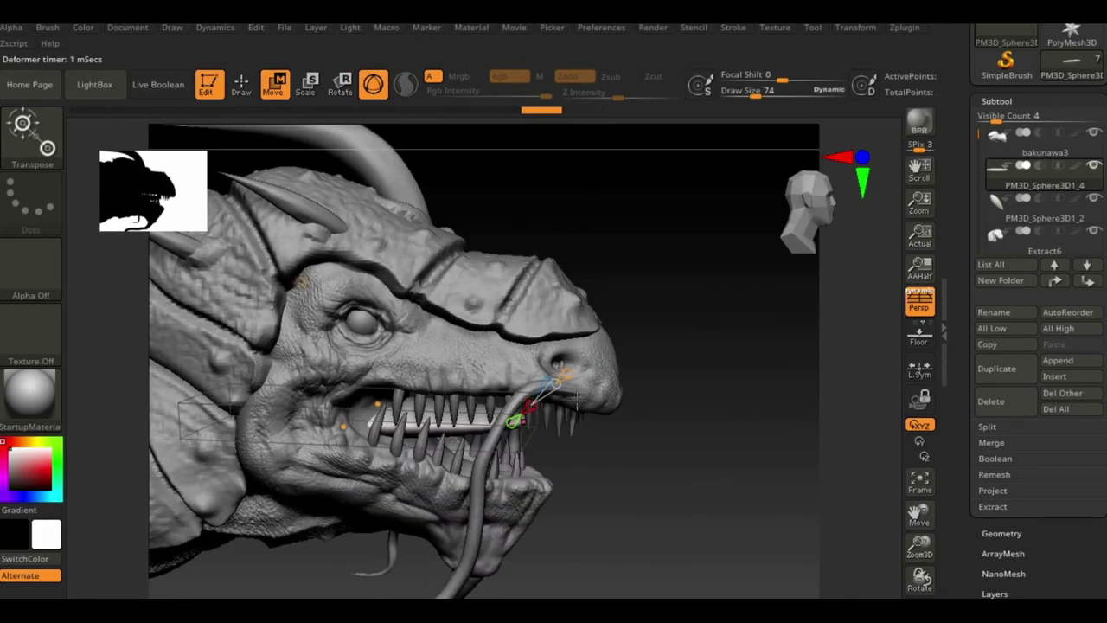
drag(642, 438, 605, 451)
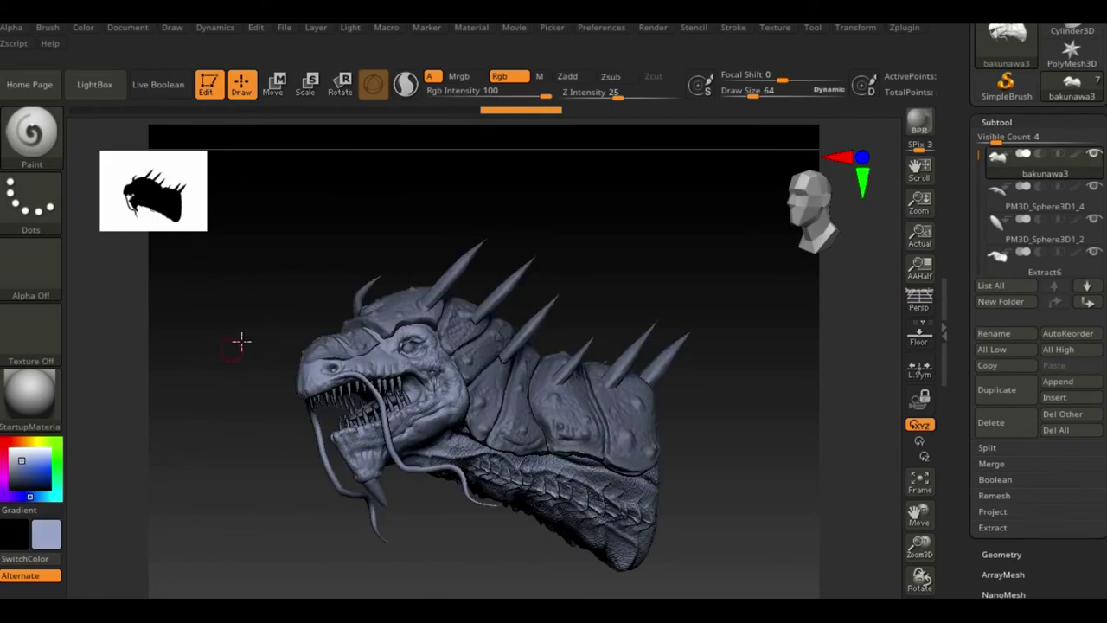
- Import the lizard skin image from the textures folder as the brush texture
click(31, 134)
click(31, 333)
click(134, 586)
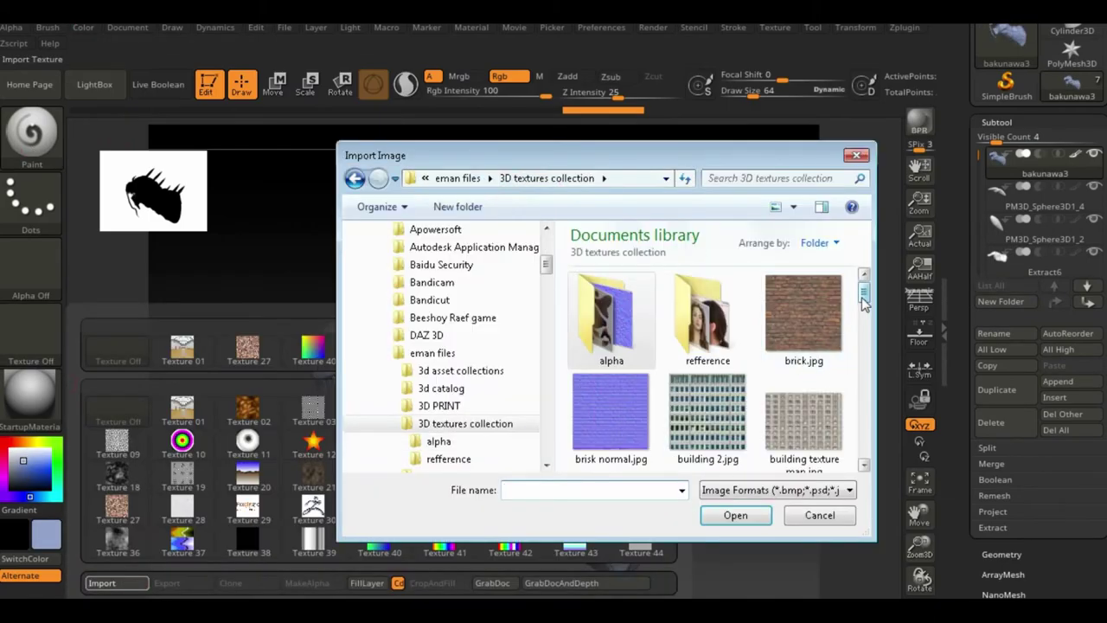
scroll(736, 372, down, 3)
click(803, 396)
click(732, 524)
- Paint the lizard-skin texture over the face, jaws and neck underside
drag(683, 380, 402, 467)
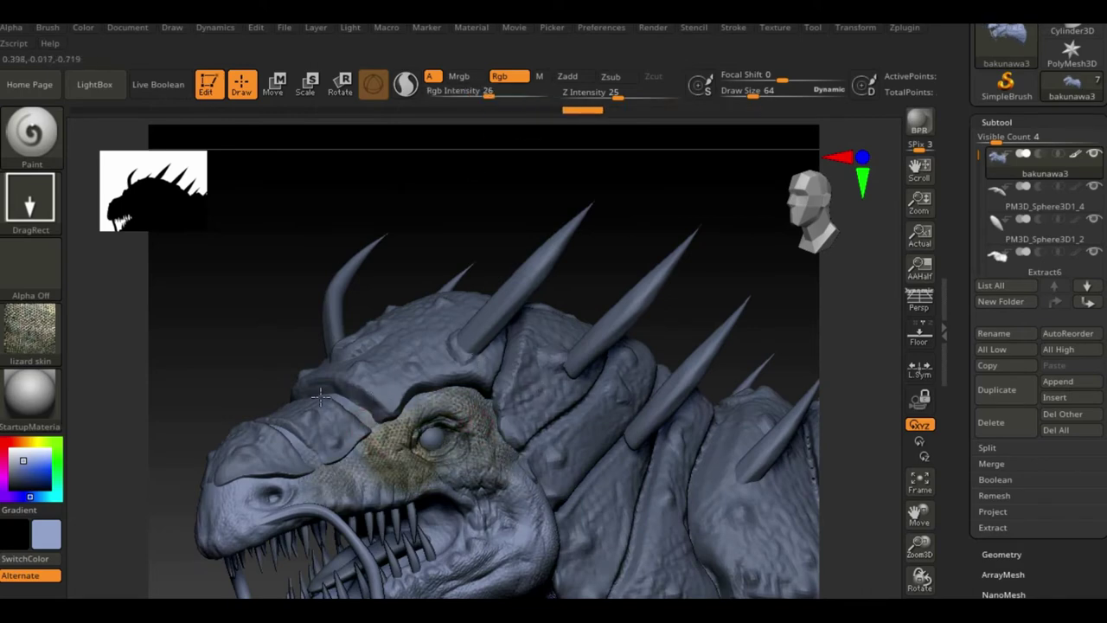
drag(397, 446, 527, 360)
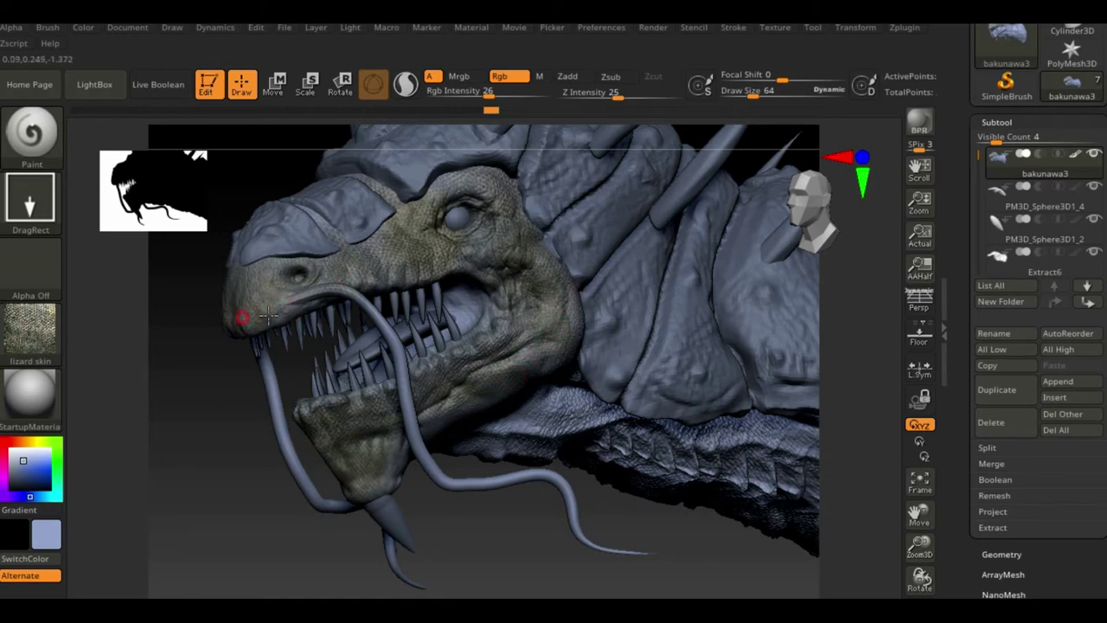
drag(933, 527, 590, 379)
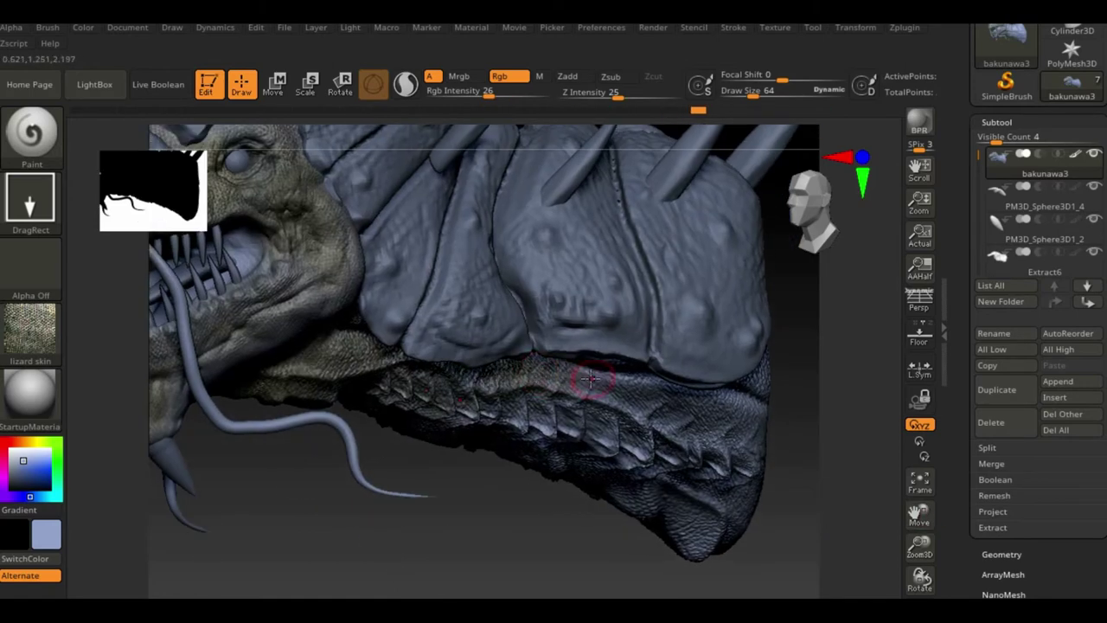
drag(749, 484, 555, 456)
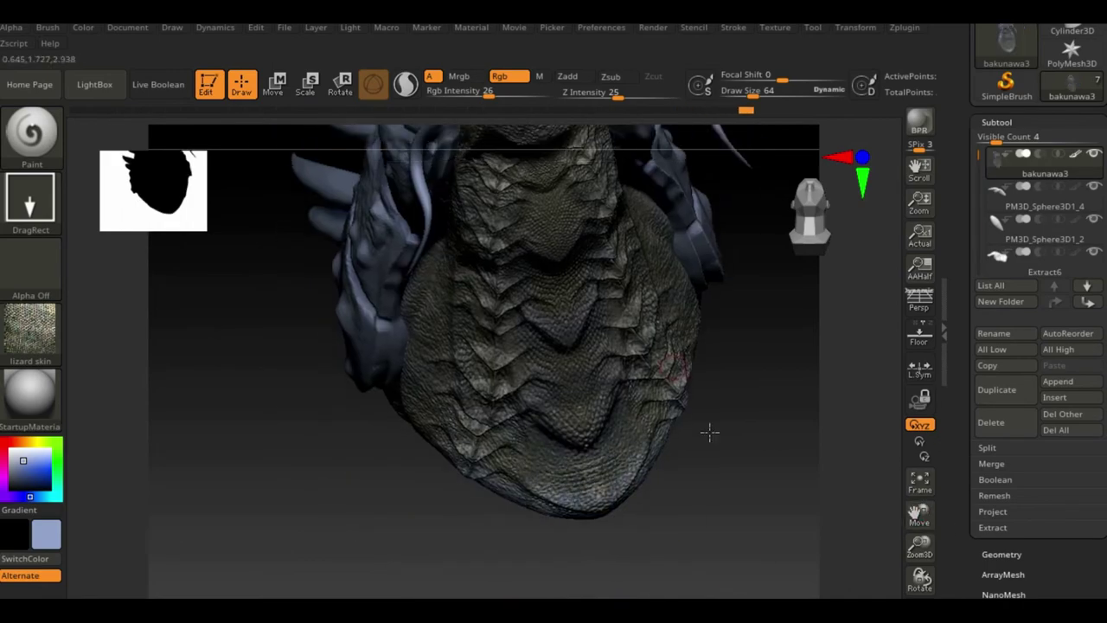
mouse_move(712, 432)
mouse_down()
mouse_move(716, 404)
mouse_move(454, 352)
mouse_up()
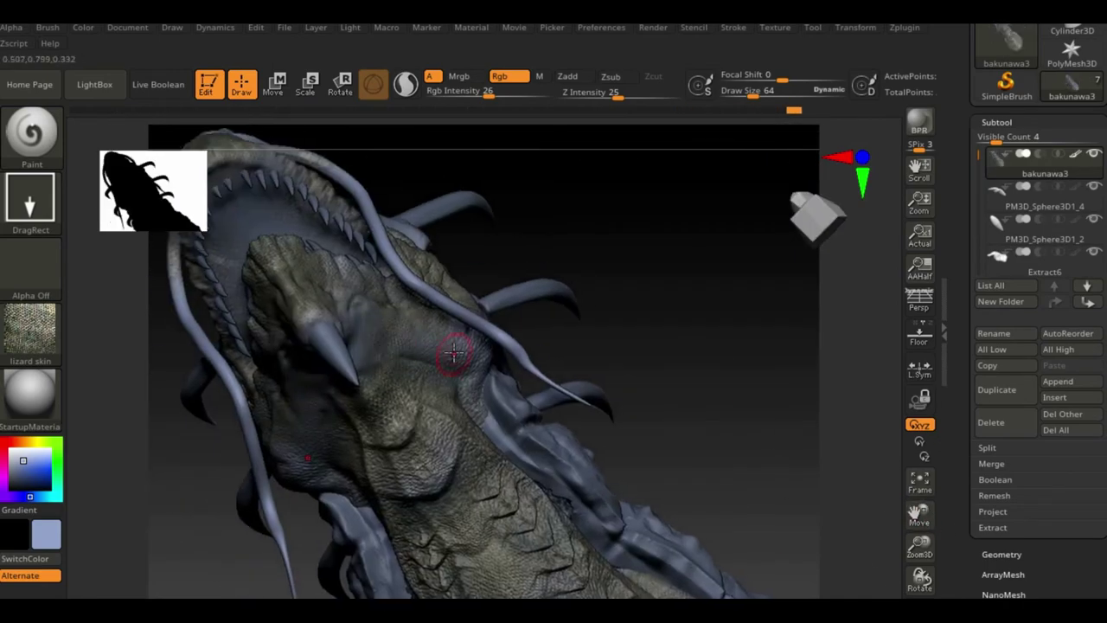
drag(340, 273, 309, 346)
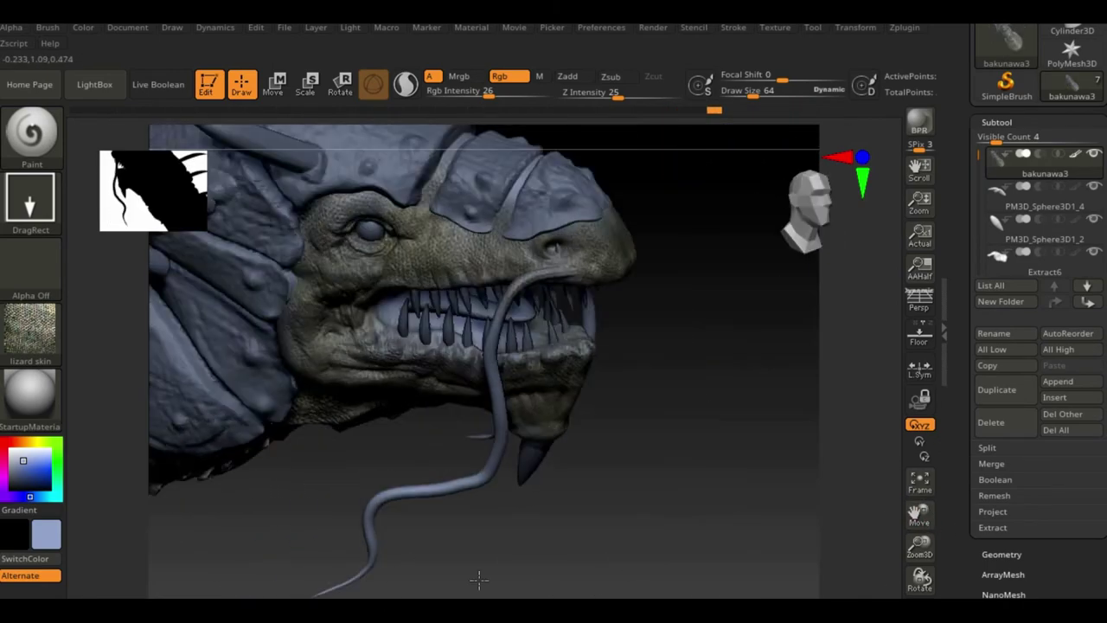
click(30, 199)
- Set the Paint brush to Alpha 07 with no texture and a dark red colour
click(314, 217)
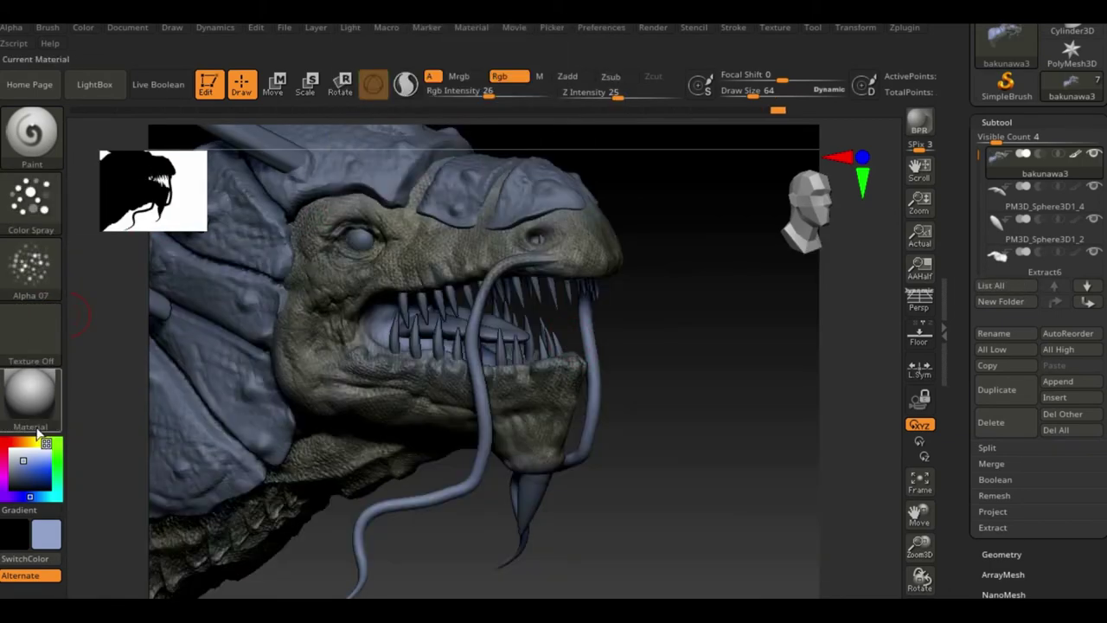
click(28, 464)
key(c)
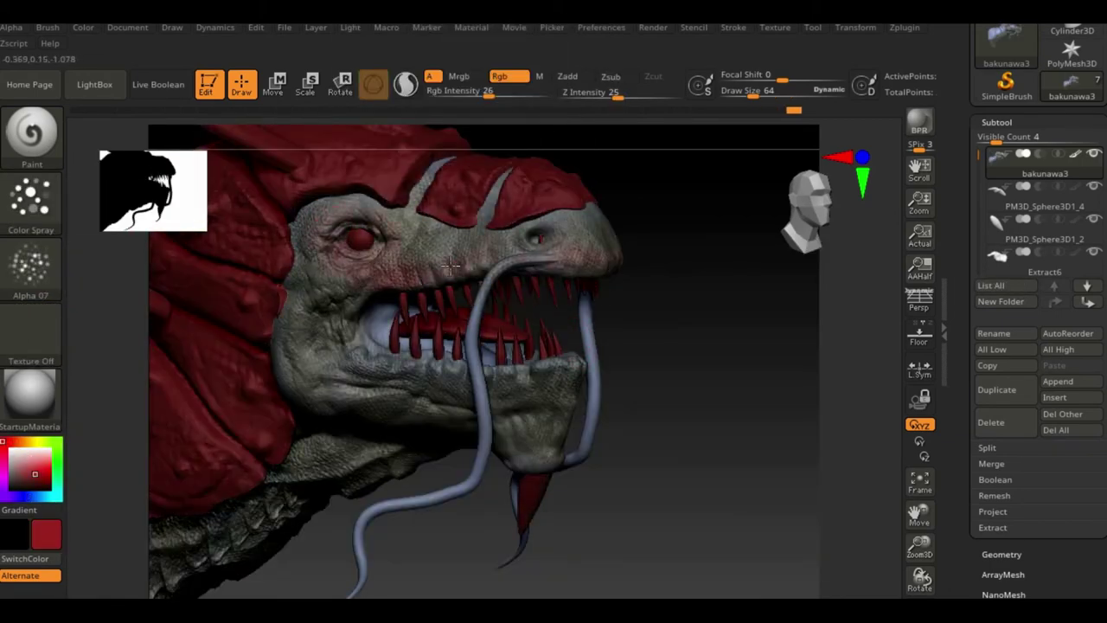
- Polypaint the armour plates over the head and back a darker red
right_drag(394, 207, 173, 459)
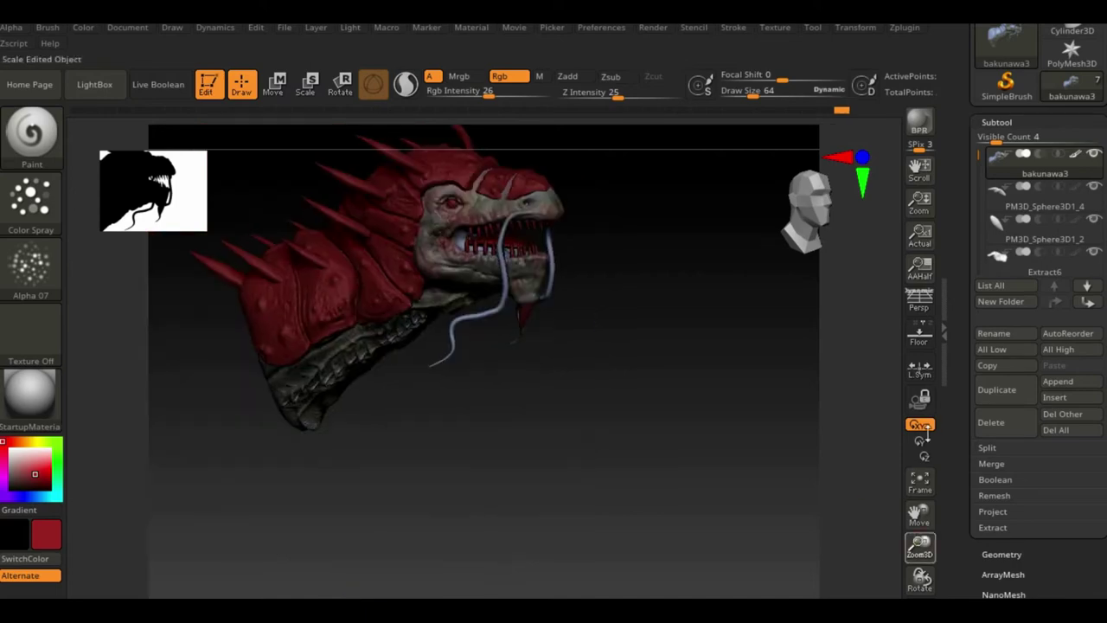
mouse_move(443, 319)
right_down()
mouse_move(734, 321)
mouse_move(771, 384)
mouse_move(389, 320)
right_up()
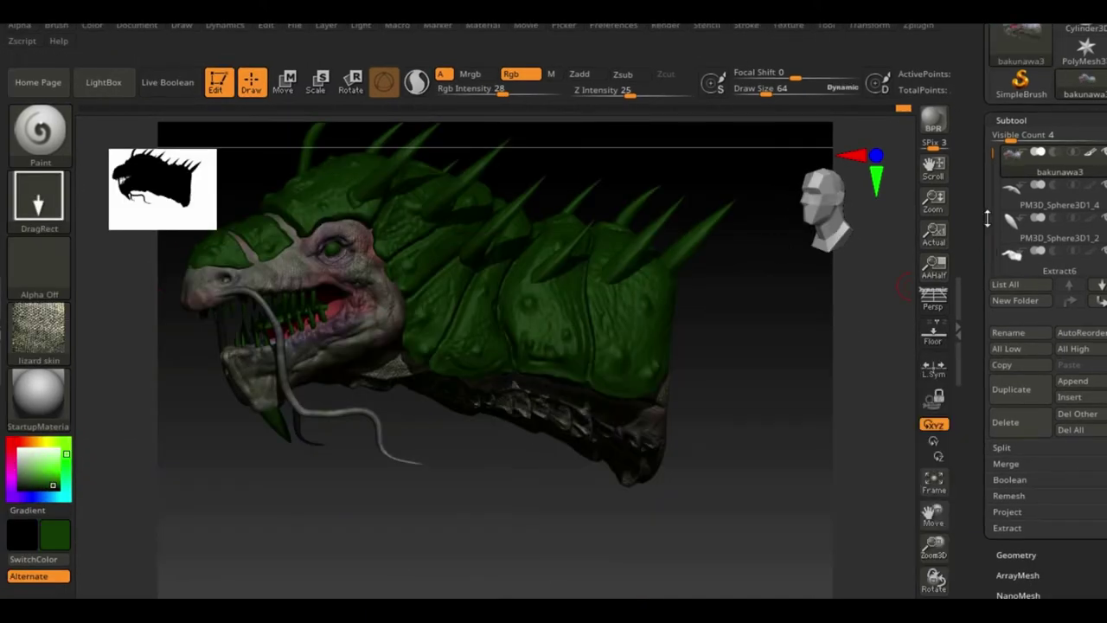
drag(46, 470, 53, 479)
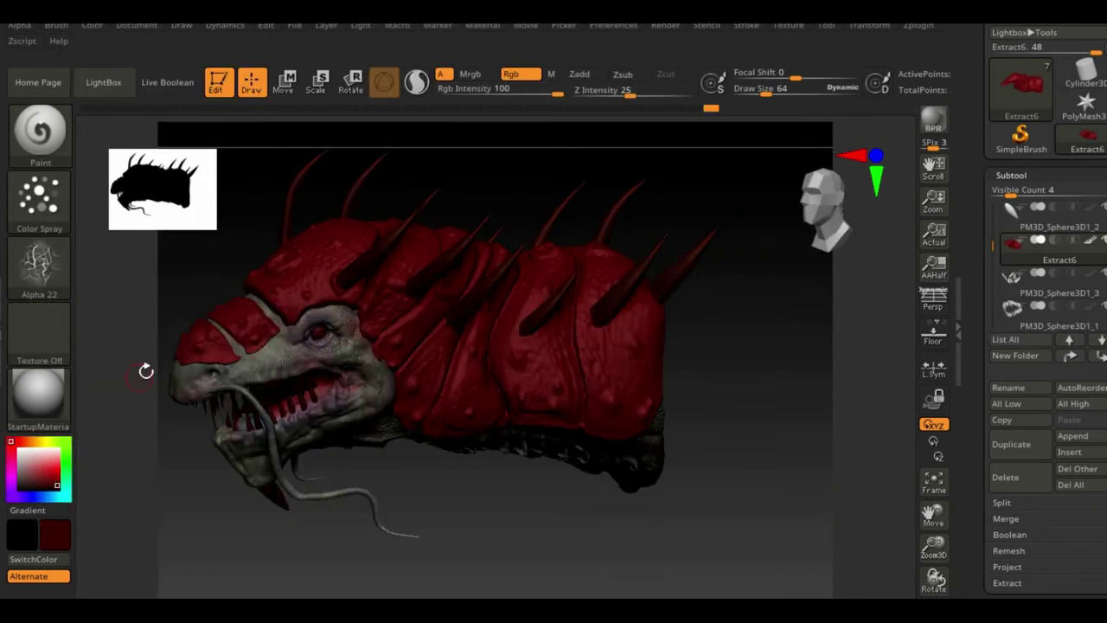
drag(144, 371, 344, 294)
mouse_move(241, 300)
mouse_down()
mouse_move(647, 370)
mouse_move(439, 317)
mouse_up()
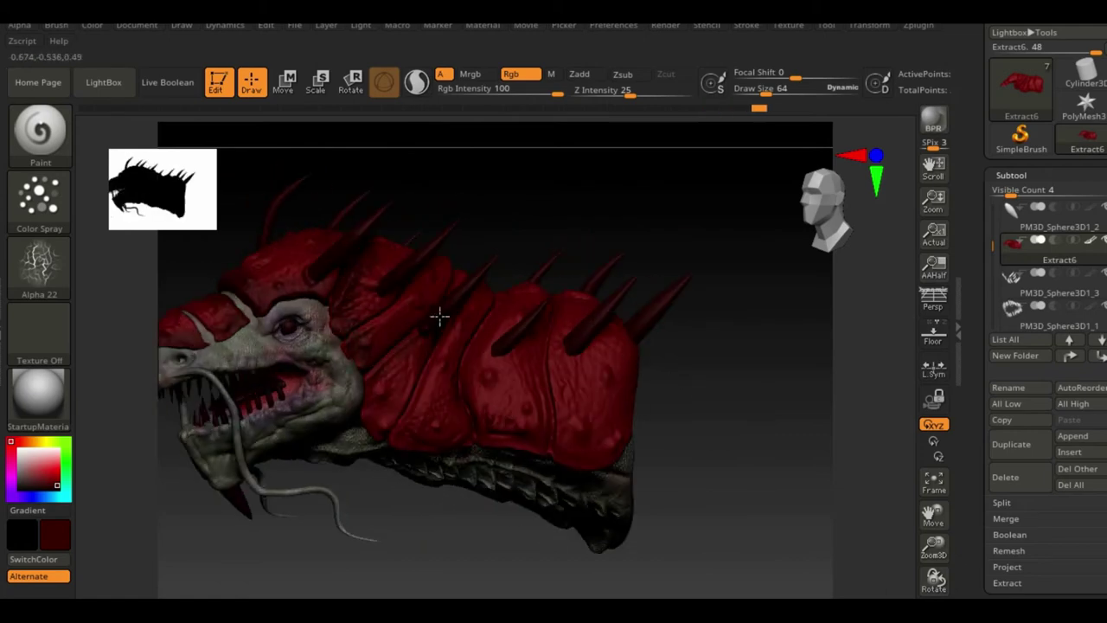
mouse_move(545, 441)
mouse_down()
mouse_move(724, 476)
mouse_move(272, 416)
mouse_move(556, 413)
mouse_move(449, 211)
mouse_move(540, 252)
mouse_up()
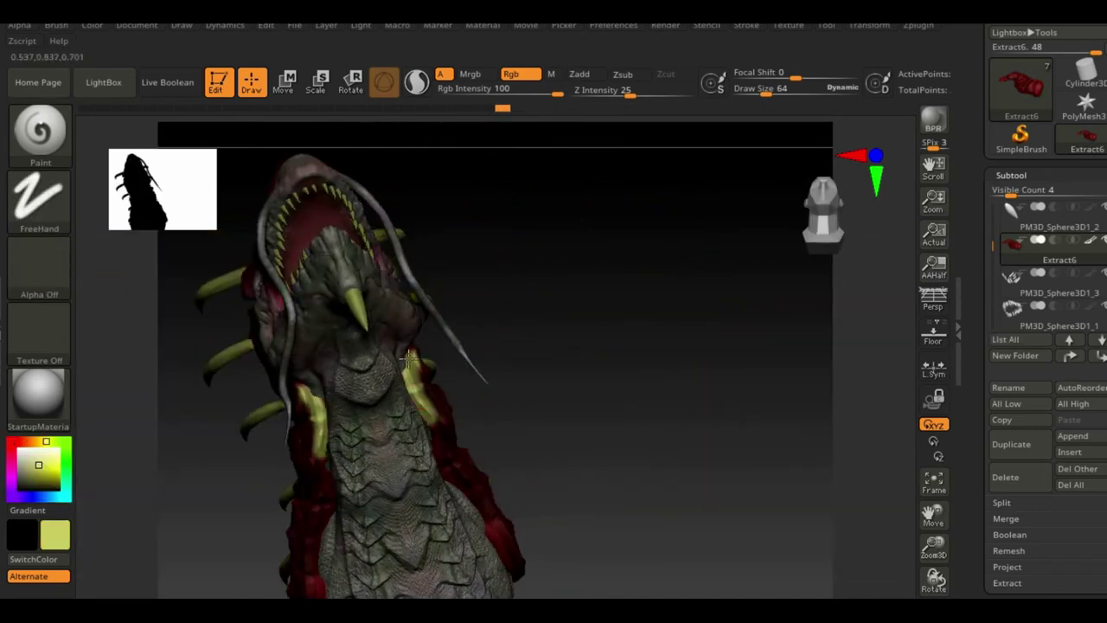
- Inspect the red paint on the body and back plates from the side
mouse_move(378, 217)
mouse_down()
mouse_move(532, 193)
mouse_move(579, 282)
mouse_move(509, 281)
mouse_up()
mouse_move(509, 346)
mouse_down()
mouse_move(448, 368)
mouse_move(544, 378)
mouse_move(489, 395)
mouse_move(433, 443)
mouse_move(628, 363)
mouse_move(420, 553)
mouse_move(672, 400)
mouse_up()
mouse_move(473, 514)
mouse_down()
mouse_move(724, 339)
mouse_move(732, 271)
mouse_move(660, 210)
mouse_move(516, 532)
mouse_move(239, 475)
mouse_move(450, 447)
mouse_up()
- Paint the back spikes near-black and stamp a red dot onto the eye
key(c)
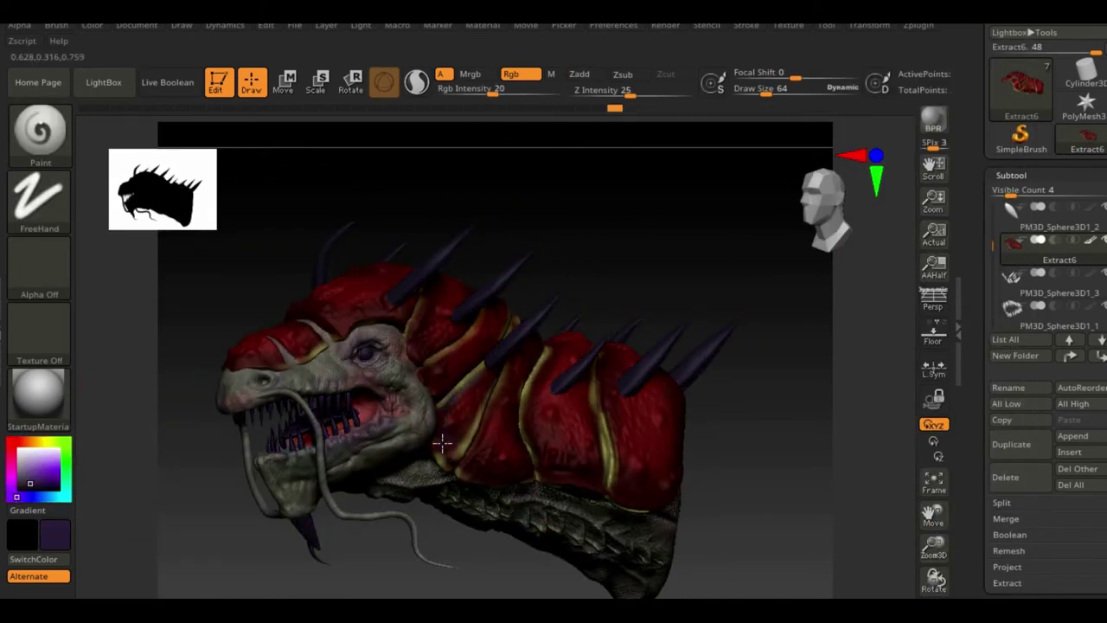
drag(723, 226, 401, 361)
key(c)
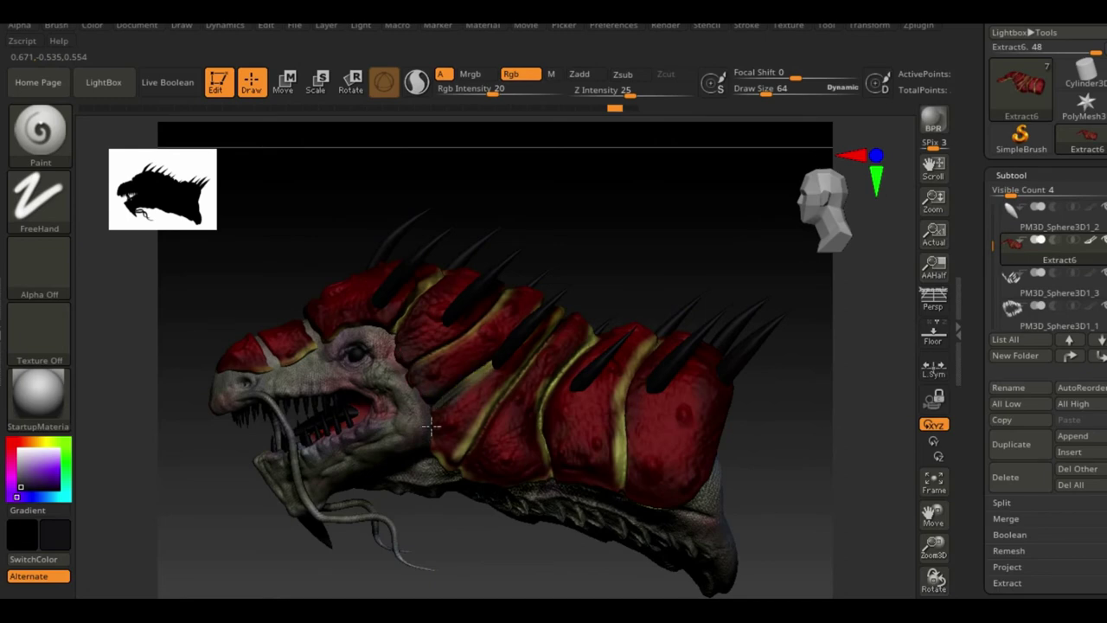
drag(539, 401, 702, 311)
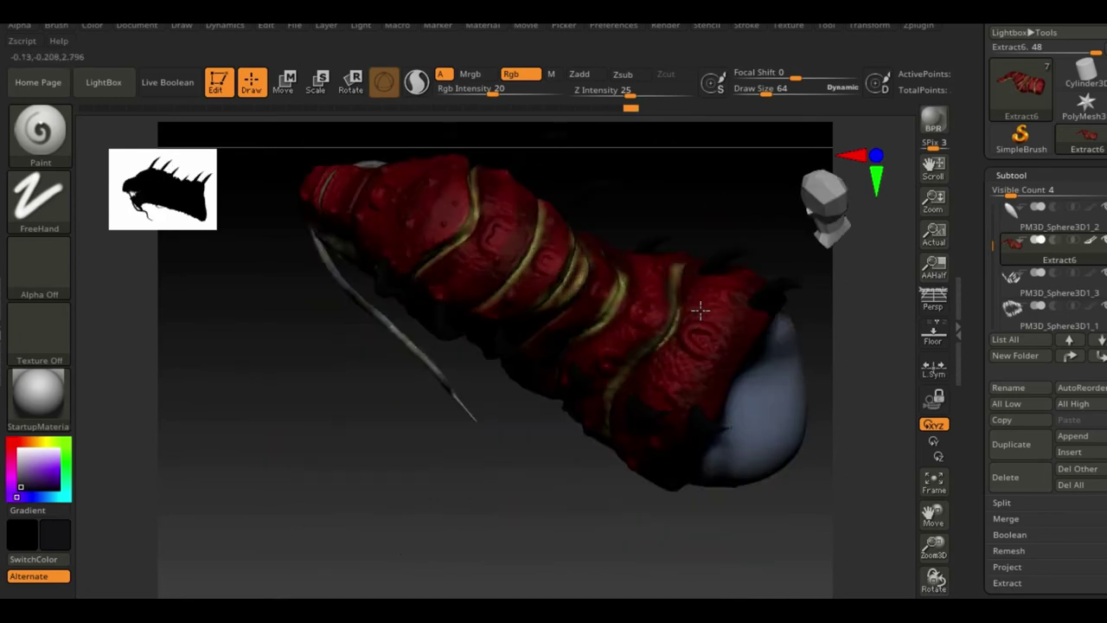
drag(750, 352, 288, 220)
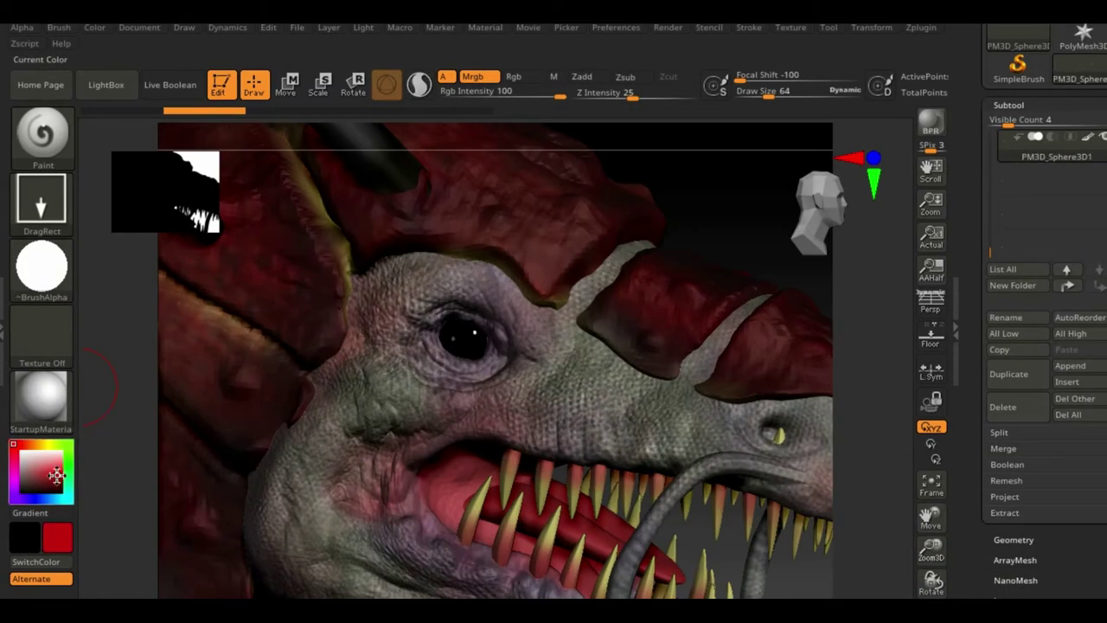
drag(463, 340, 470, 338)
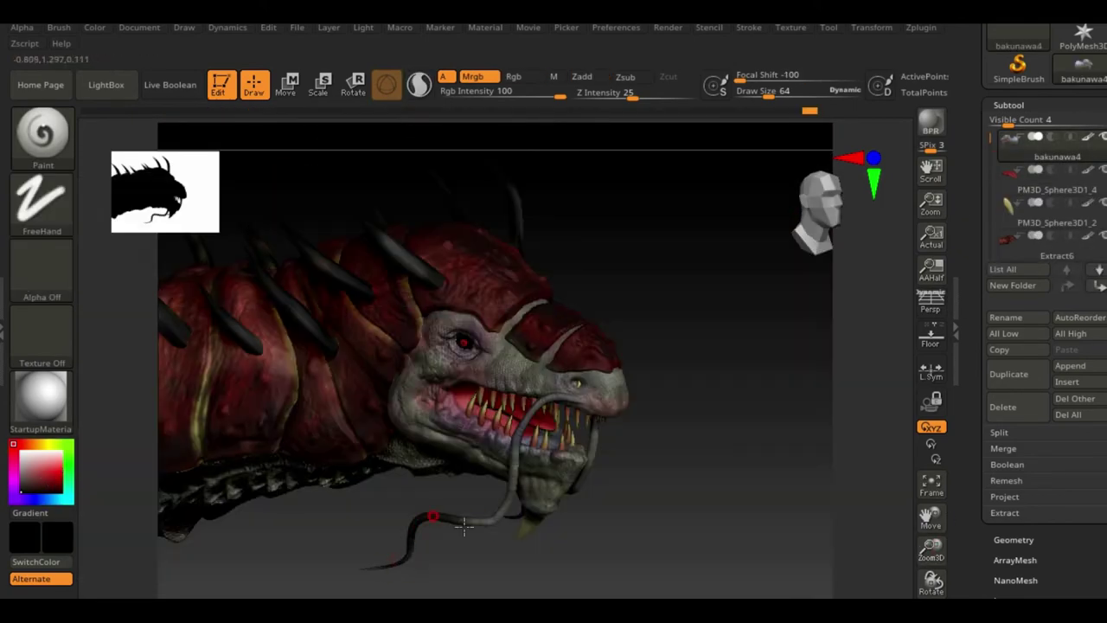
- Render a BPR preview with a higher ambient occlusion ray count
drag(464, 526, 699, 524)
click(931, 122)
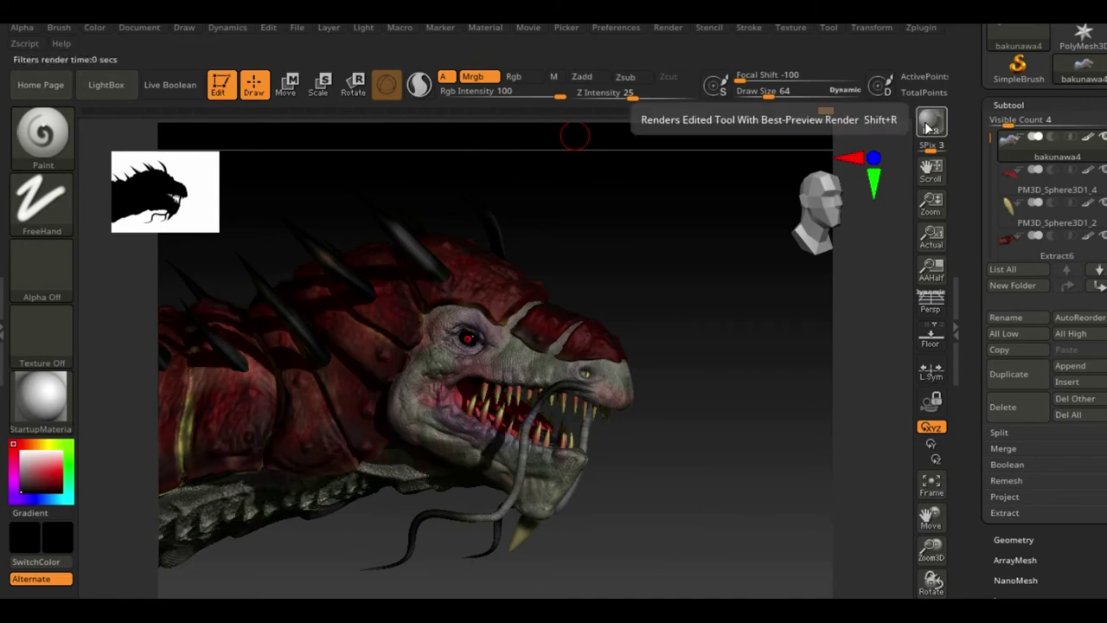
mouse_move(735, 216)
mouse_down()
mouse_move(722, 309)
mouse_move(754, 470)
mouse_up()
click(668, 27)
click(745, 252)
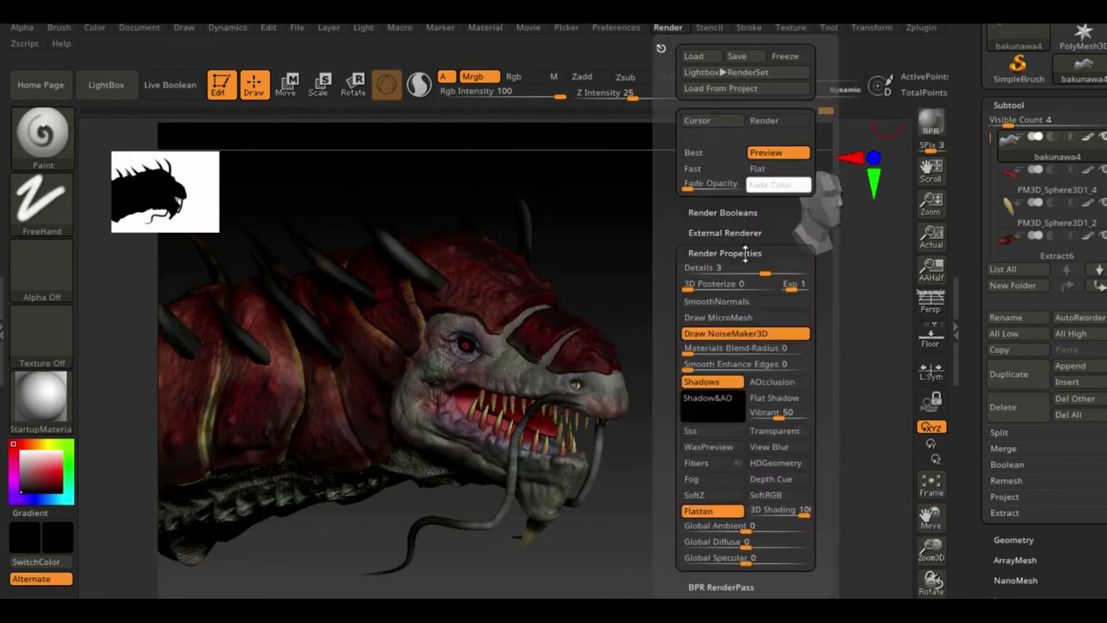
click(714, 390)
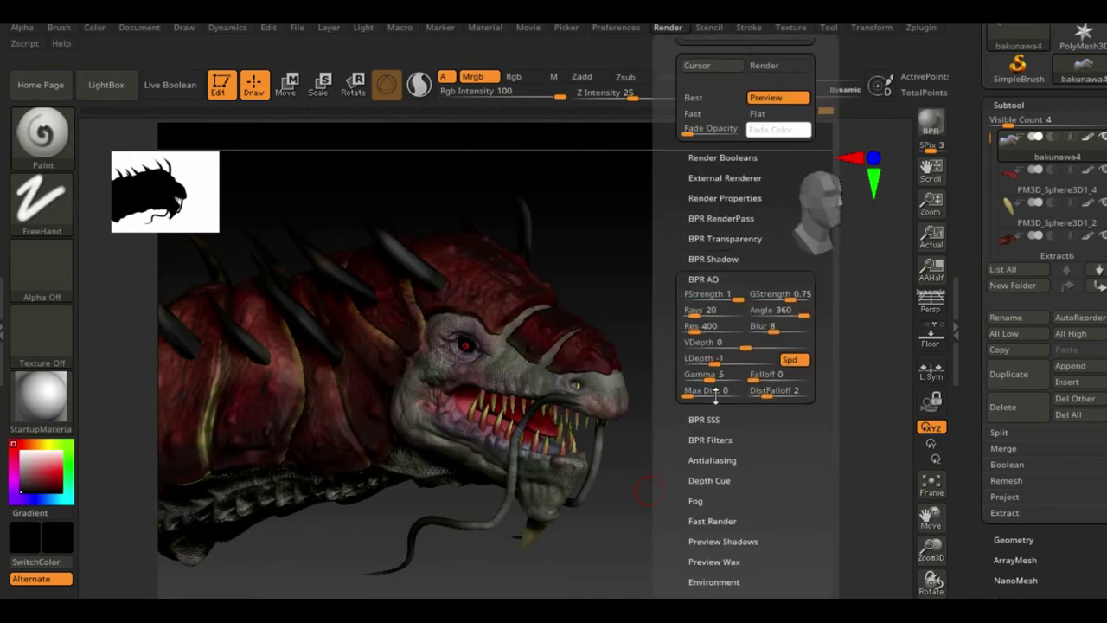
click(931, 122)
click(668, 27)
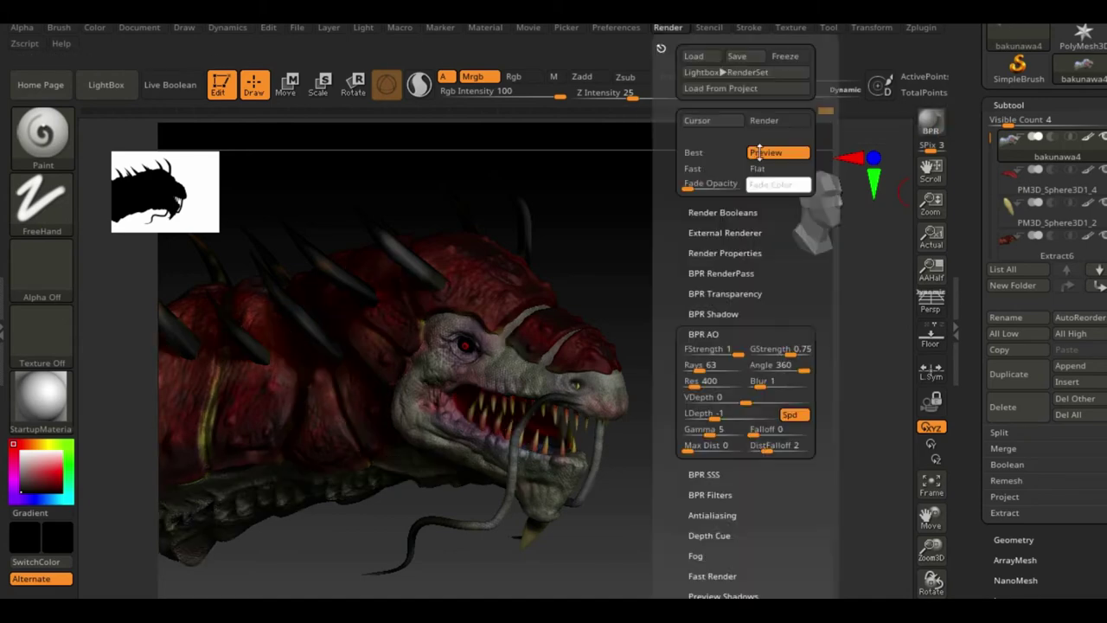
- Export the colour and mask BPR passes into a new 'render-pass' folder
click(722, 273)
click(725, 341)
right_click(581, 289)
click(663, 514)
text(render-pass)
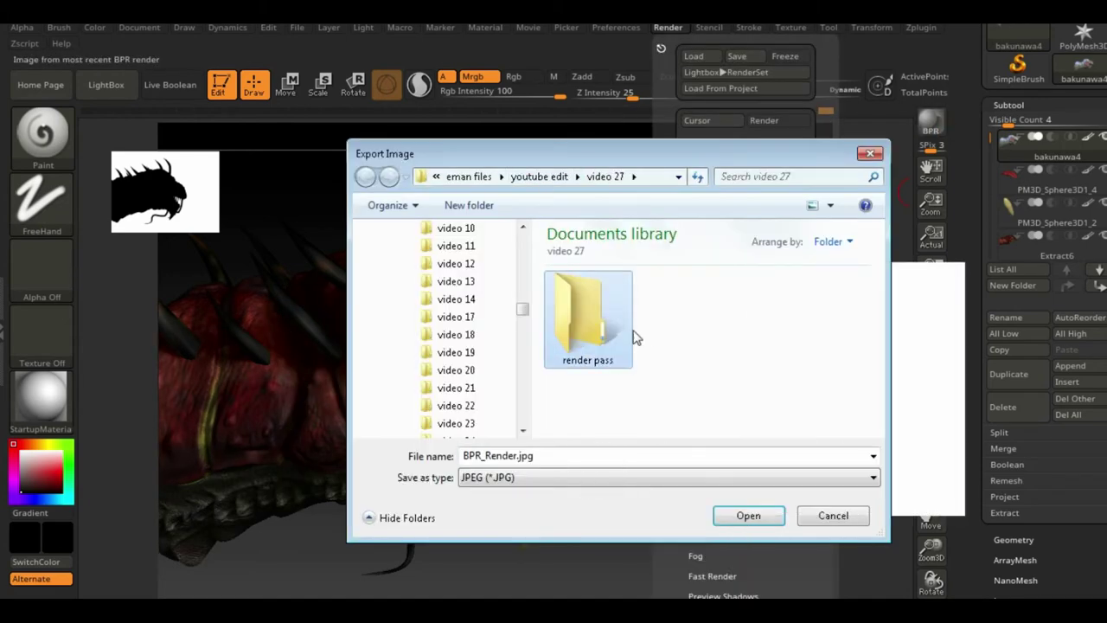
key(Return)
click(28, 59)
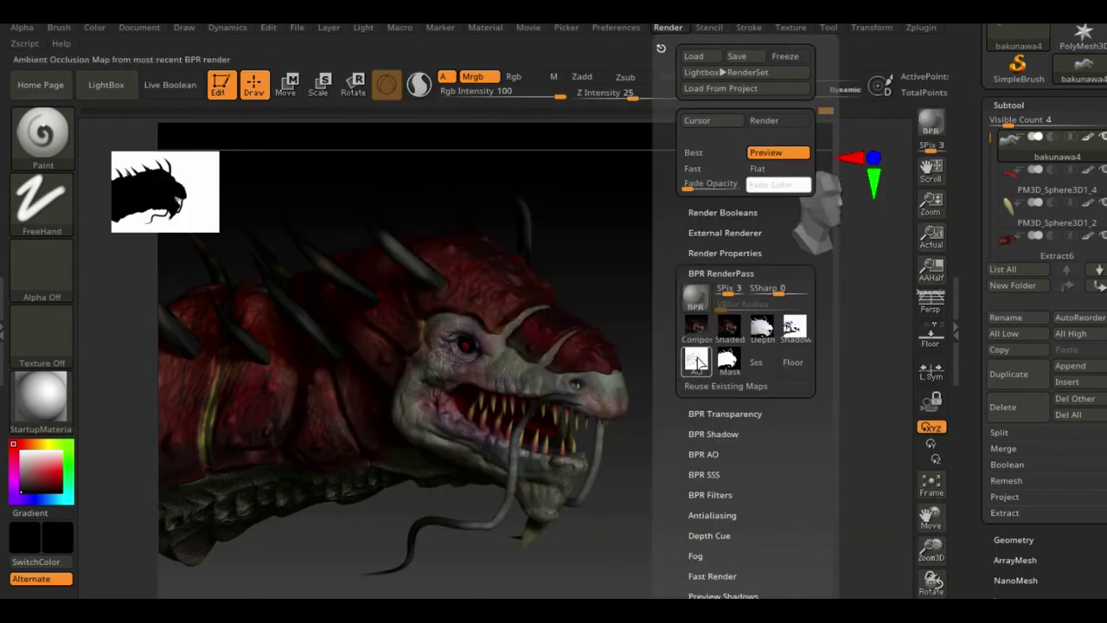
click(746, 357)
click(749, 519)
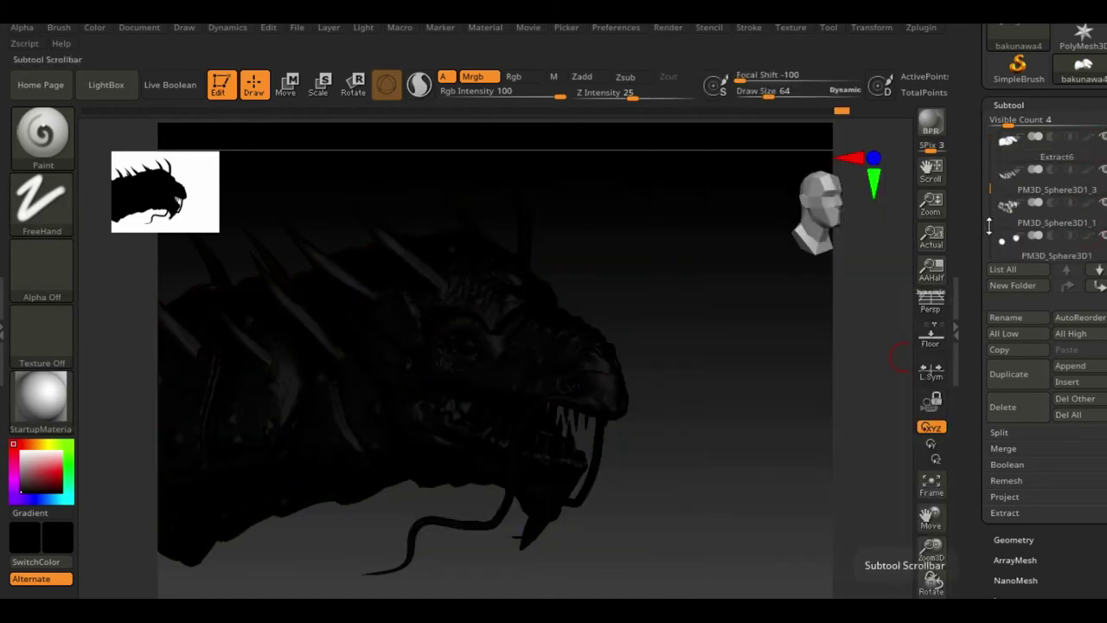
- Render the grey shaded version and export it as bw.jpg
click(668, 27)
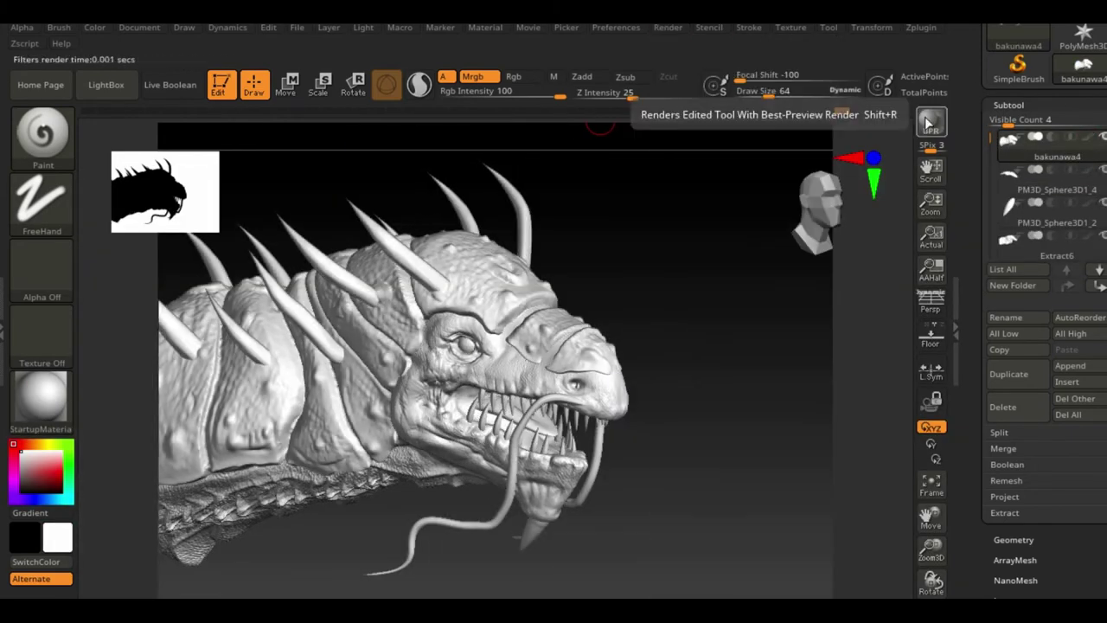
click(668, 27)
click(725, 253)
click(725, 272)
click(702, 320)
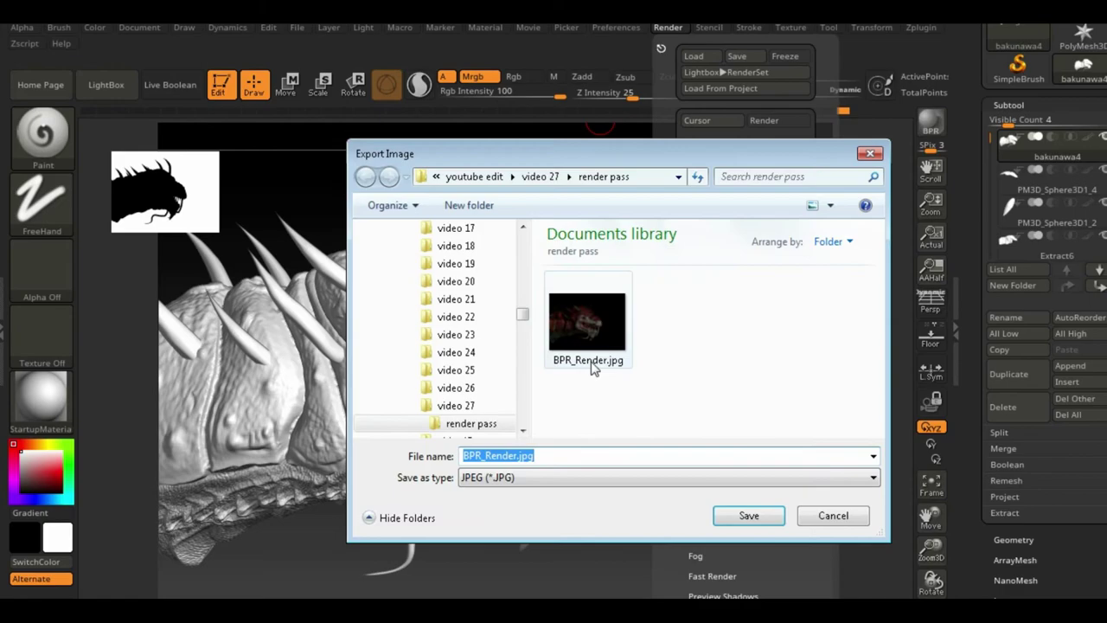
click(723, 516)
- Render and export a white outline silhouette version of the dragon
click(41, 398)
click(931, 130)
click(703, 320)
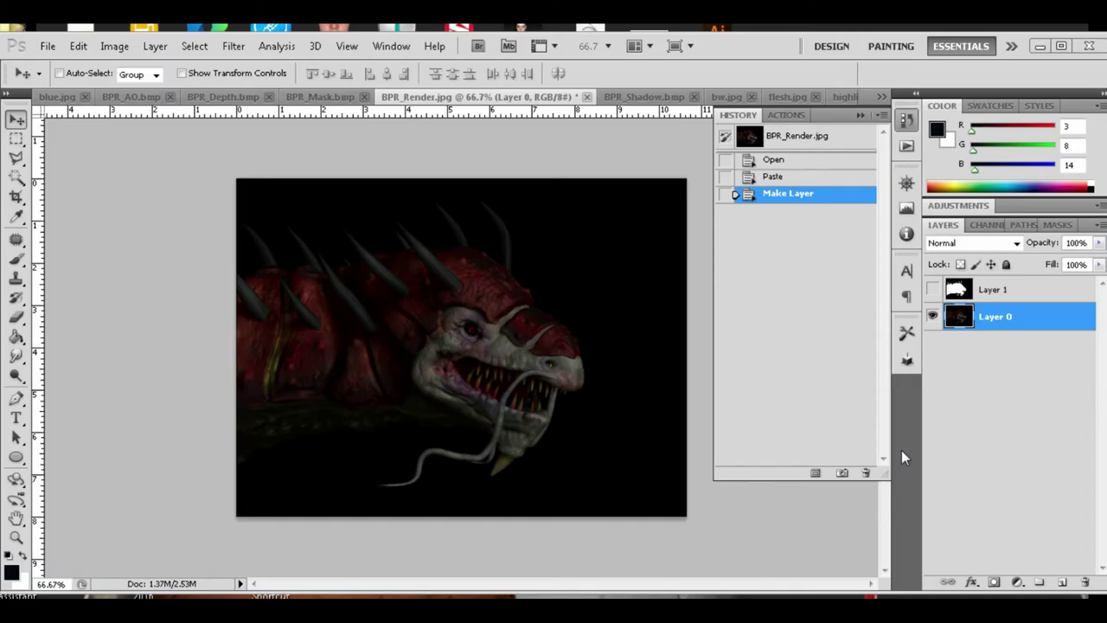
click(933, 290)
- Copy the depth pass into the composite as a new layer and cycle its blend mode
click(234, 46)
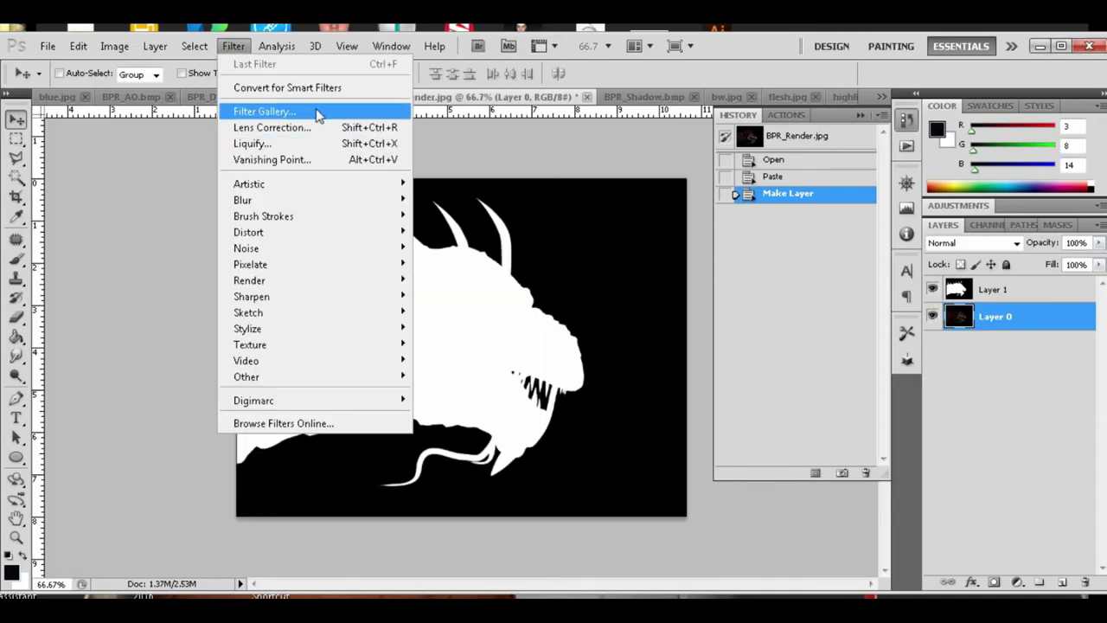
click(252, 194)
key(ctrl+a)
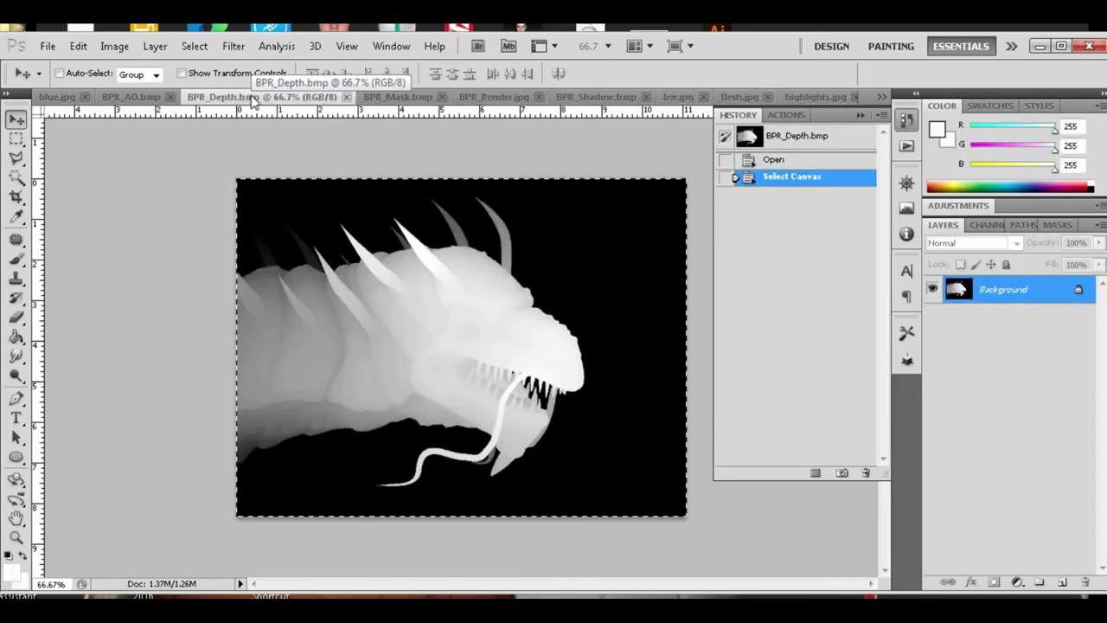
key(ctrl+c)
key(ctrl+v)
key(shift+plus)
key(shift+plus)
key(shift+plus)
- Paste the ambient occlusion pass as a clipped Overlay layer and adjust its opacity
click(131, 96)
key(ctrl+a)
key(ctrl+c)
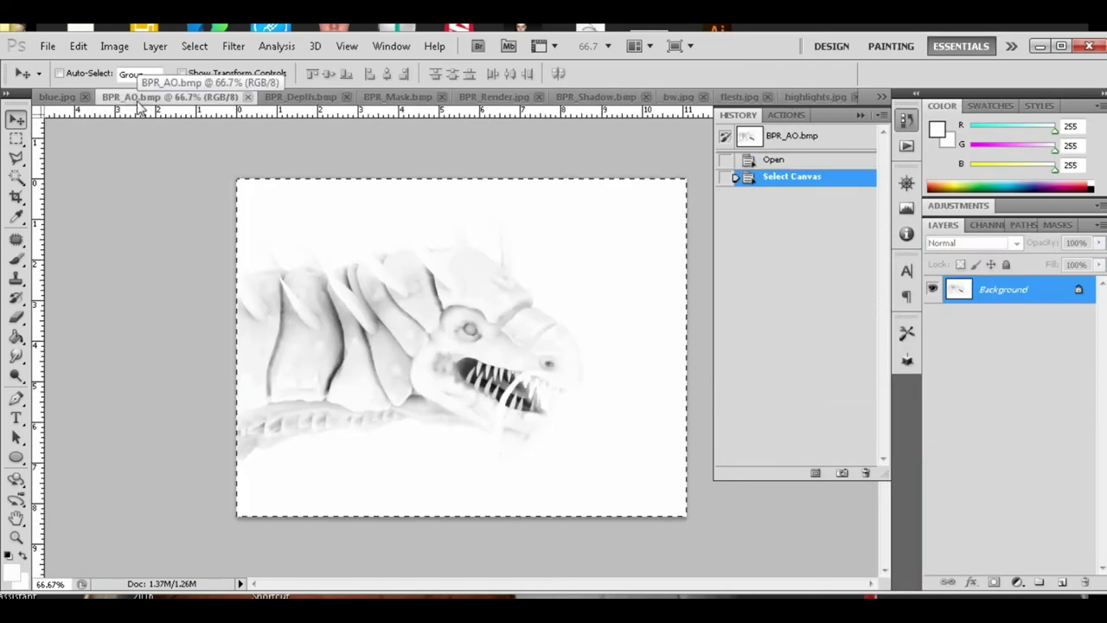
click(474, 96)
key(ctrl+v)
right_click(971, 348)
click(930, 409)
key(shift+plus)
key(shift+plus)
key(shift+plus)
key(shift+plus)
key(shift+plus)
key(shift+plus)
key(shift+plus)
key(shift+plus)
key(shift+plus)
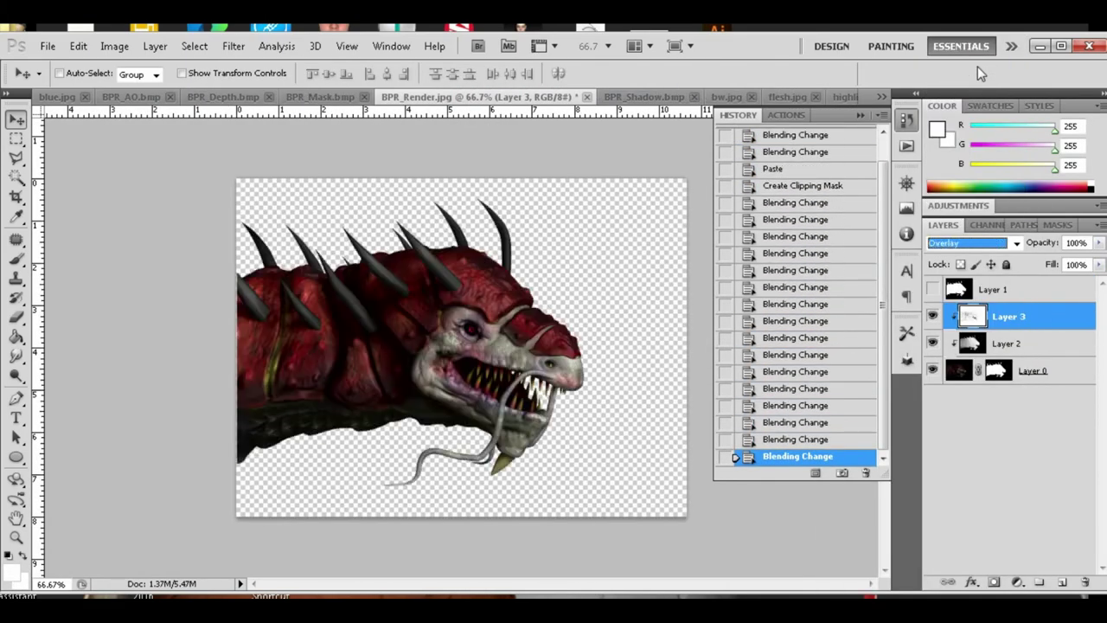
click(1099, 243)
- Paste the shadow pass as a clipped layer blended in Multiply
click(644, 96)
key(ctrl+a)
key(ctrl+c)
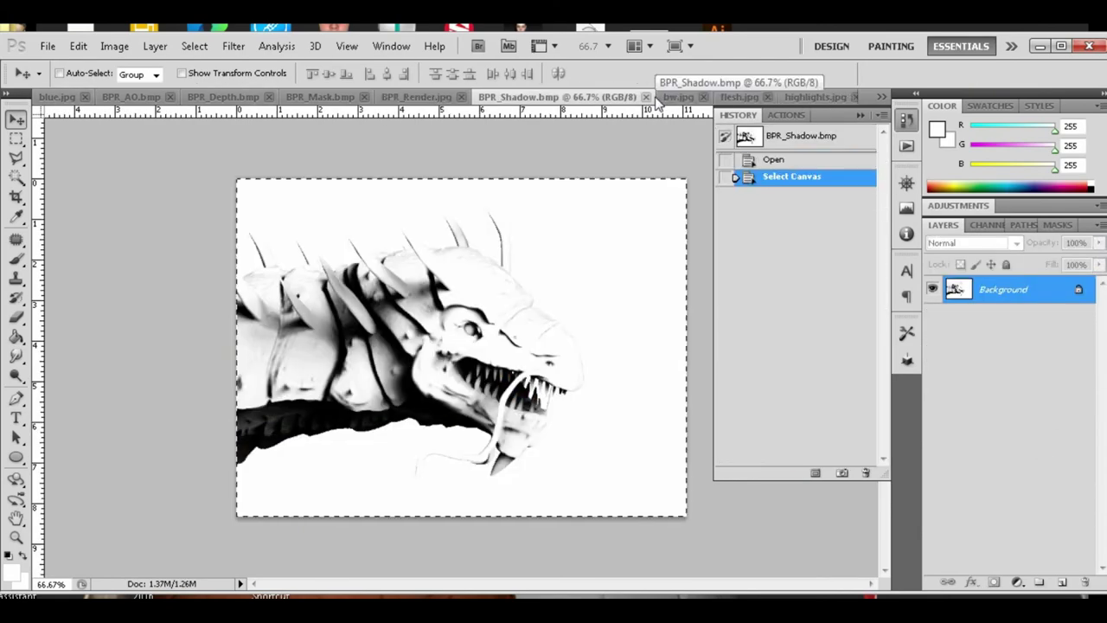
click(474, 96)
key(ctrl+v)
key(ctrl+alt+g)
click(973, 243)
click(960, 69)
key(shift+plus)
key(shift+plus)
key(shift+plus)
key(shift+plus)
key(shift+plus)
key(shift+plus)
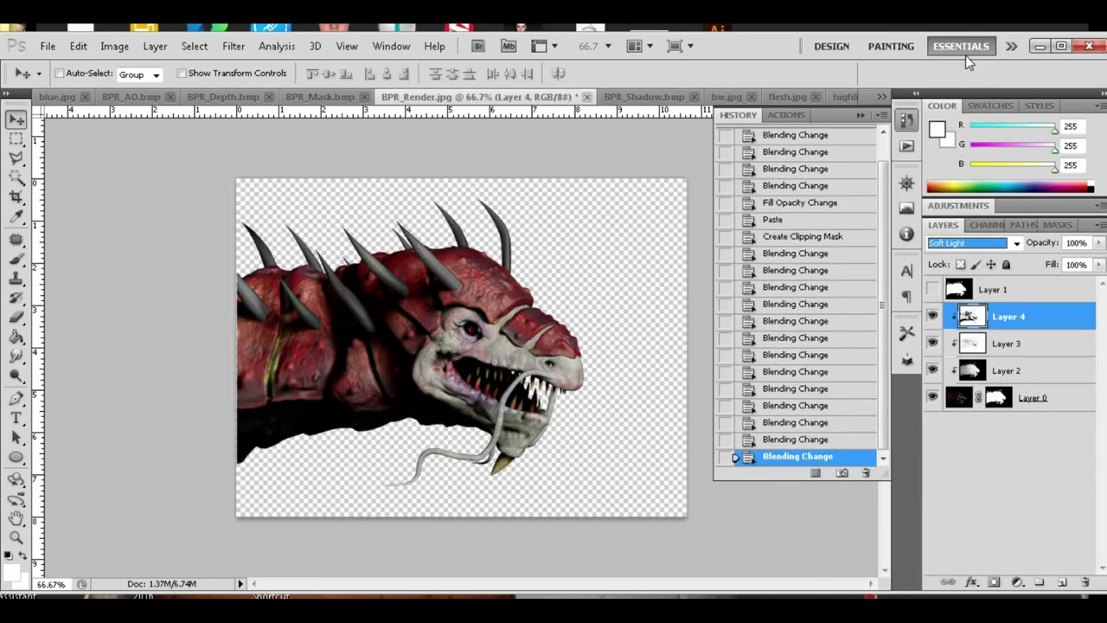
key(shift+plus)
key(shift+plus)
key(shift+plus)
key(shift+plus)
key(shift+plus)
key(shift+plus)
key(shift+plus)
key(shift+plus)
key(shift+plus)
key(shift+plus)
key(shift+plus)
key(shift+plus)
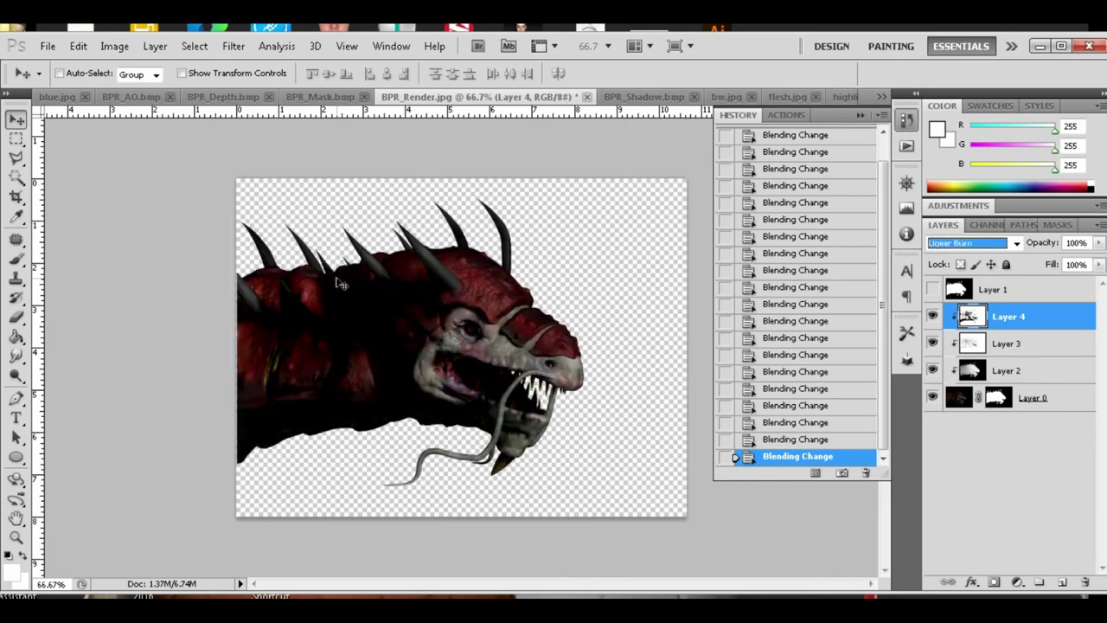
key(shift+minus)
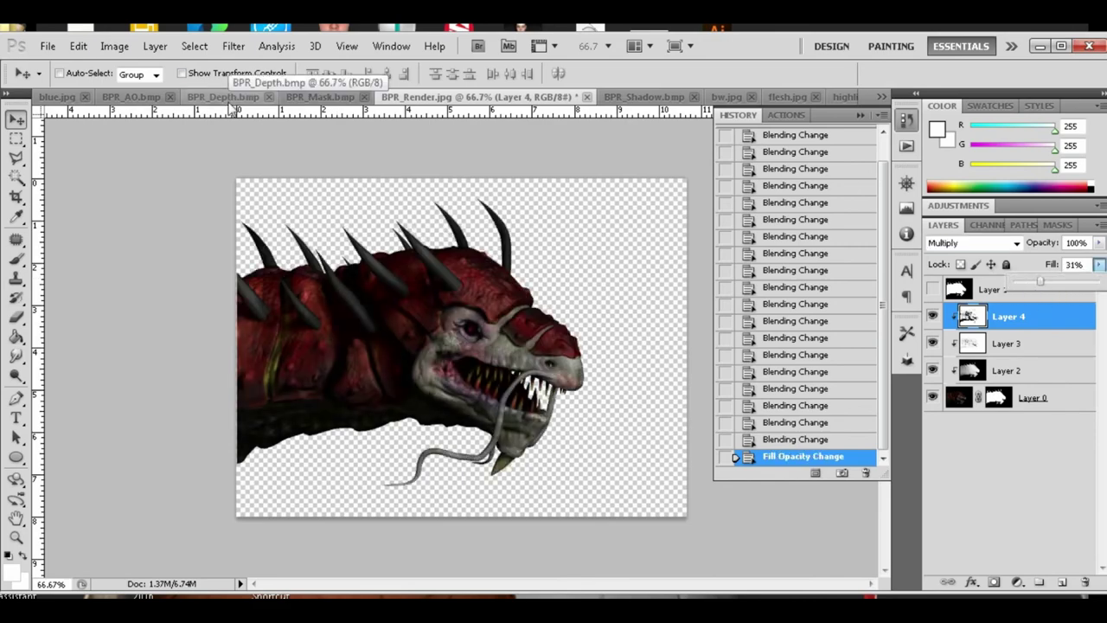
- In blue.jpg, set Layer 5's blend mode to Screen
click(65, 96)
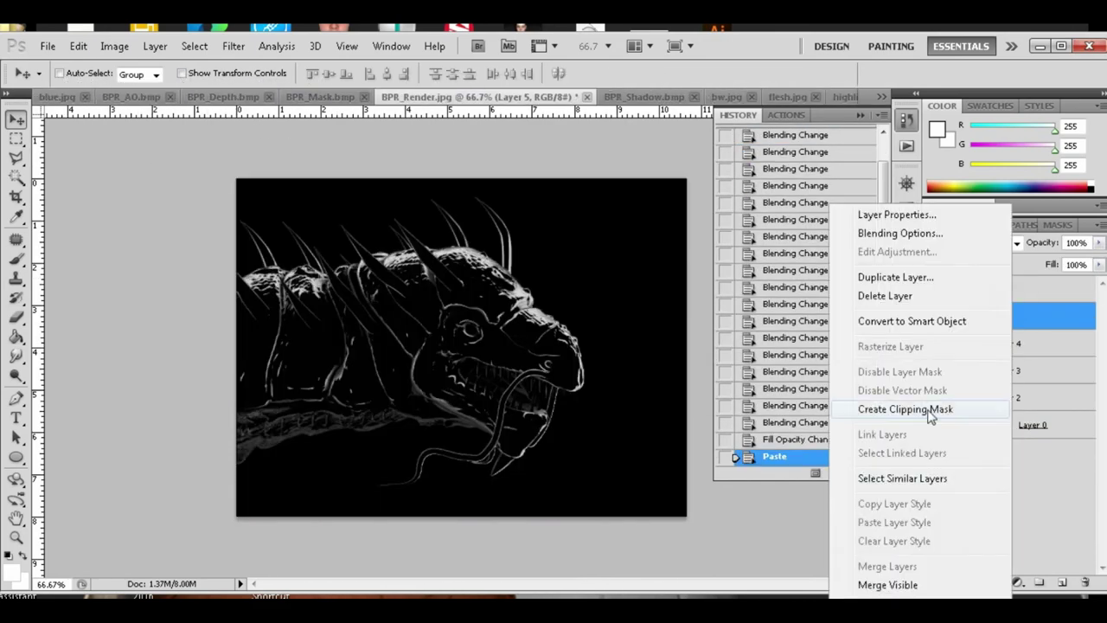
click(954, 239)
key(shift+plus)
key(shift+plus)
key(shift+plus)
key(shift+plus)
key(shift+plus)
key(shift+plus)
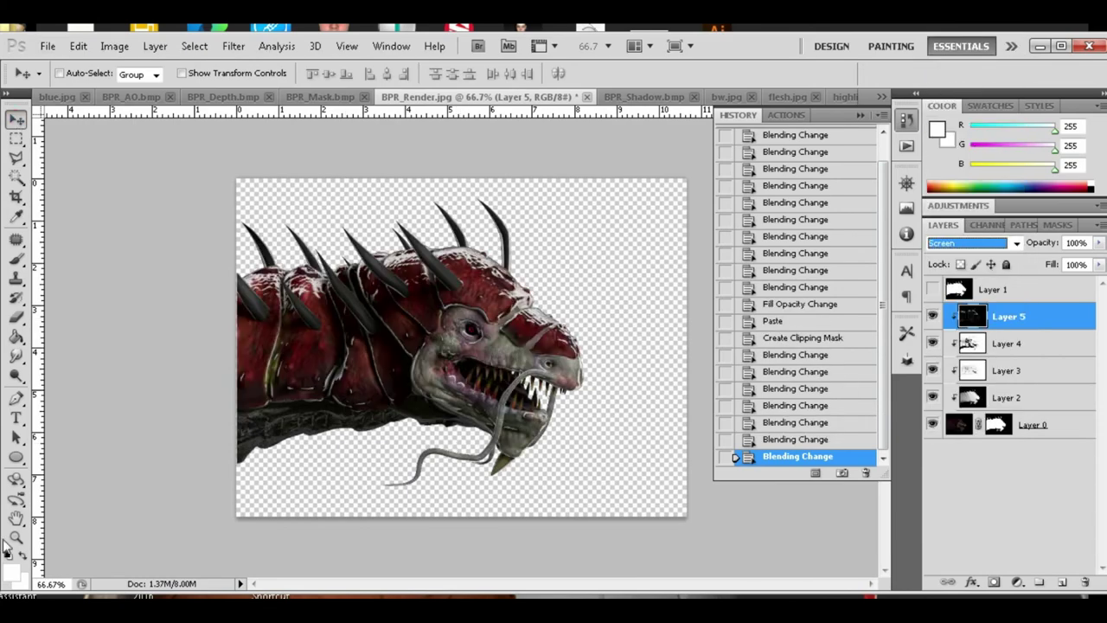
- Paint dark strokes with a 67 px brush on the left flank and near the mouth, adjusting Fill
click(15, 261)
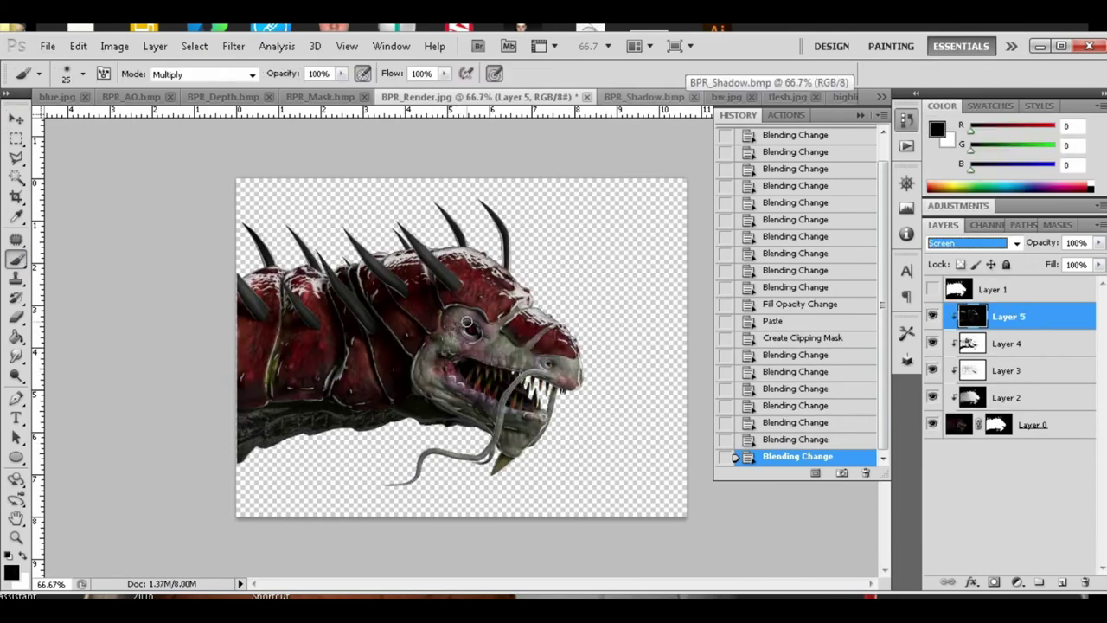
click(83, 74)
drag(39, 121, 54, 122)
drag(287, 374, 277, 312)
drag(268, 303, 294, 407)
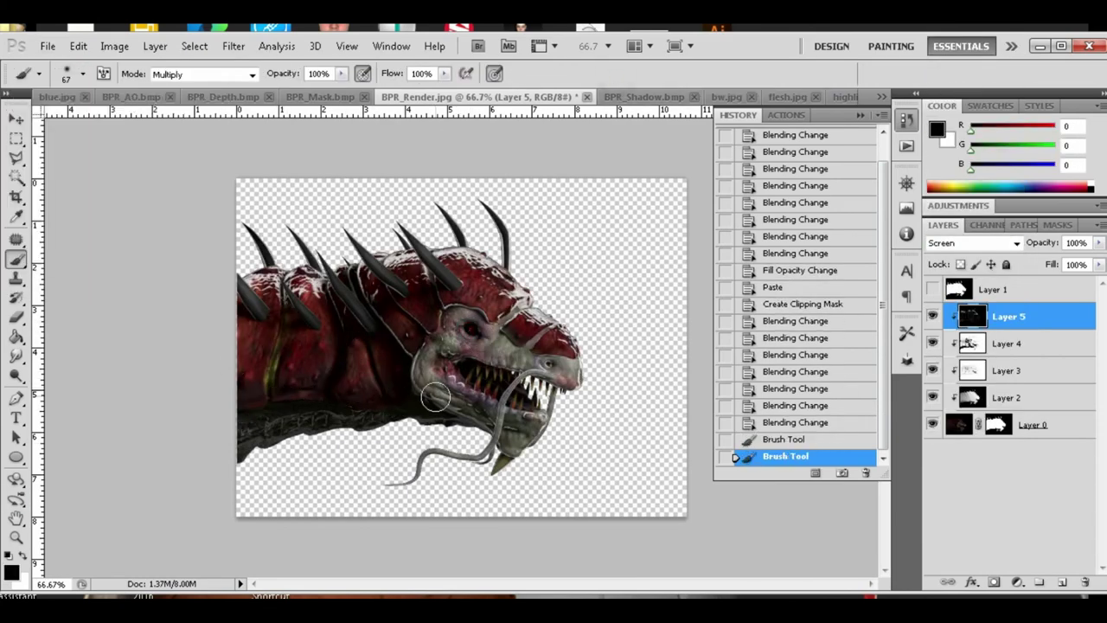
drag(534, 418, 526, 311)
drag(1031, 250, 1038, 250)
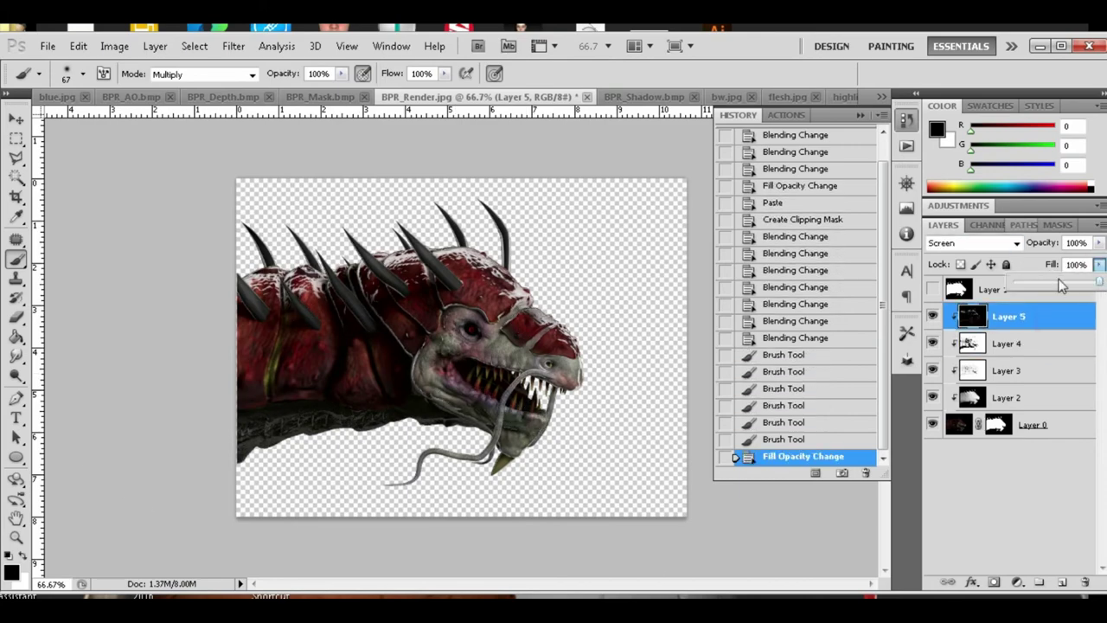
click(881, 96)
click(952, 294)
- Paste the red texture into the composite as a layer hidden behind a black mask
click(269, 96)
key(ctrl+v)
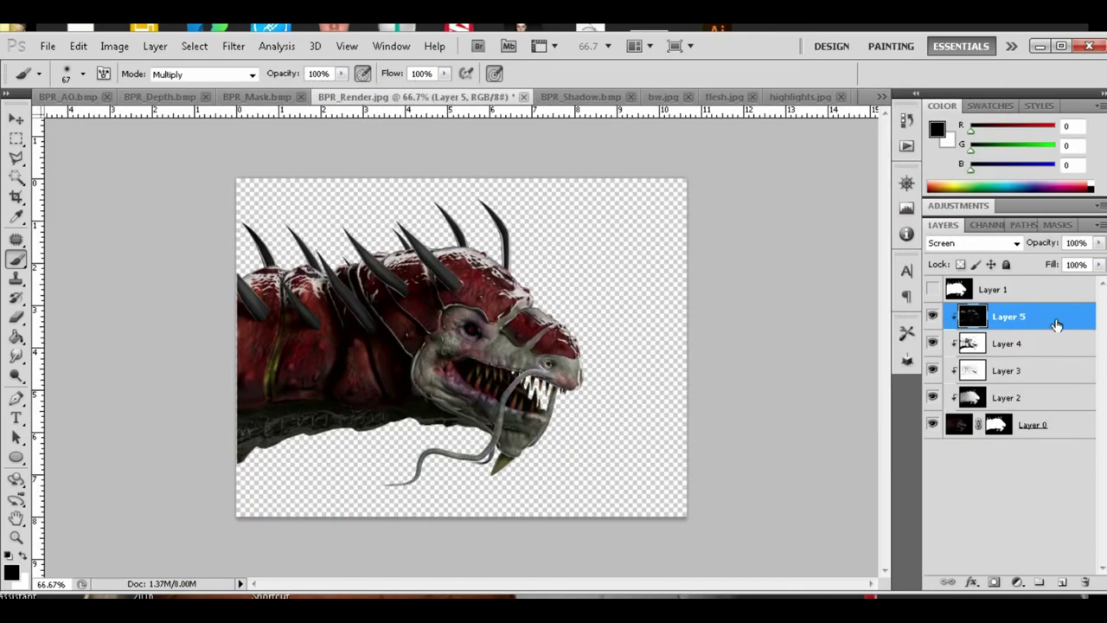
click(994, 582)
key(g)
click(294, 353)
key(b)
alt+scroll(277, 355, up, 2)
key(x)
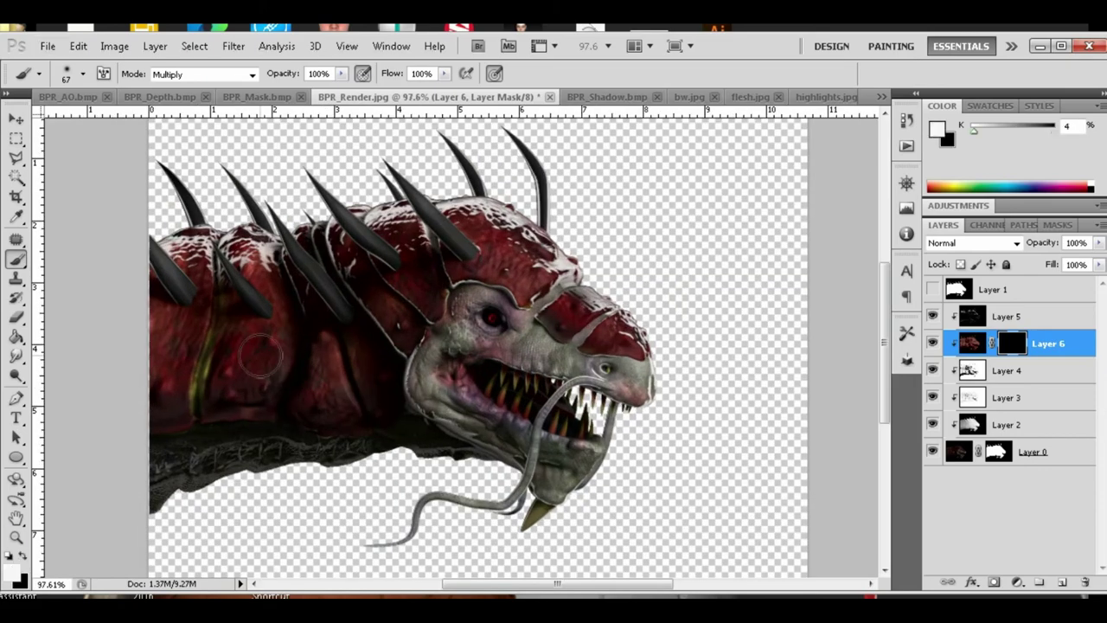
- Paint white to reveal red texture across the body, lower its Fill, and blend it Linear Dodge (Add)
click(202, 74)
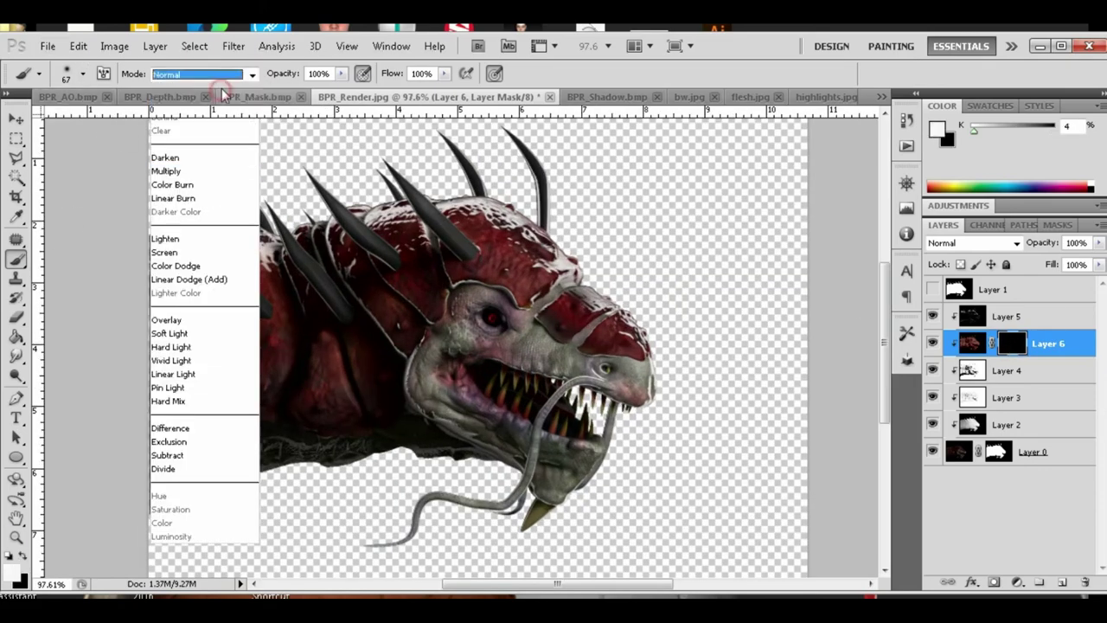
click(164, 121)
mouse_move(181, 234)
mouse_down()
mouse_move(199, 355)
mouse_move(286, 381)
mouse_up()
mouse_move(225, 407)
mouse_down()
mouse_move(357, 346)
mouse_move(511, 247)
mouse_move(610, 337)
mouse_up()
drag(1053, 264, 1030, 264)
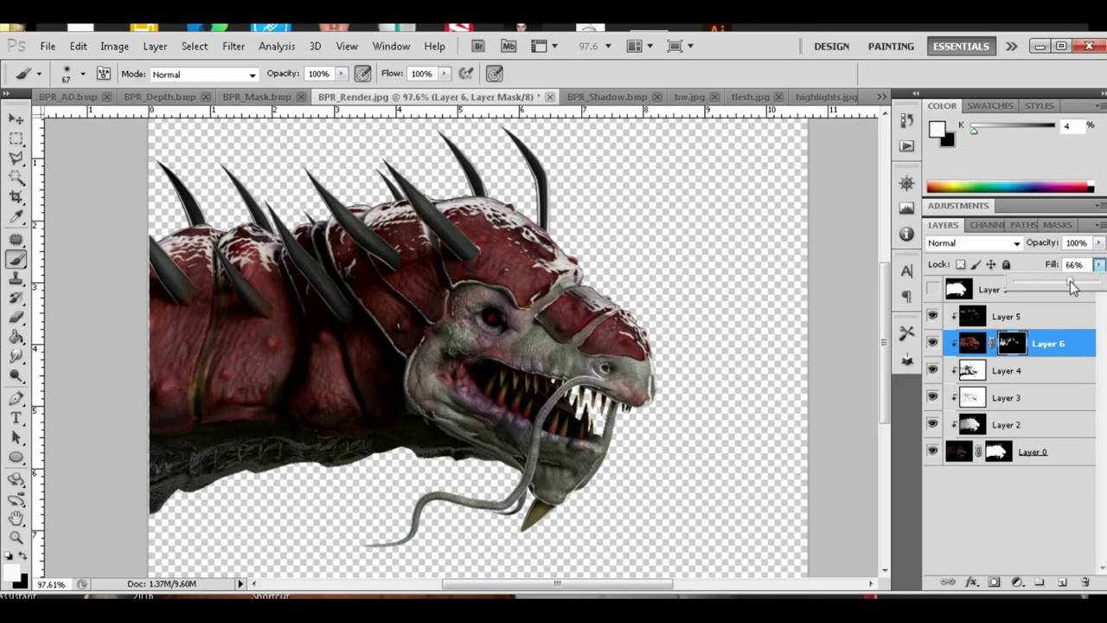
click(969, 243)
key(Down)
key(Down)
key(Down)
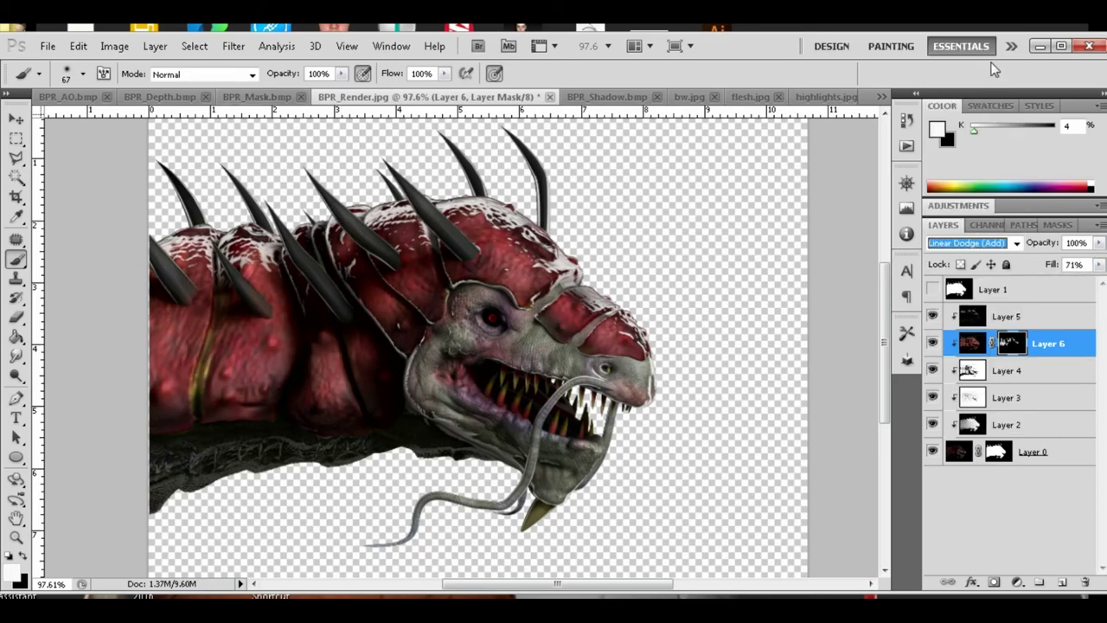
- Paste the blue.jpg grey texture as Layer 7 with a black-filled mask, ready for white brushing
key(ctrl+Tab)
click(882, 96)
click(939, 104)
click(493, 96)
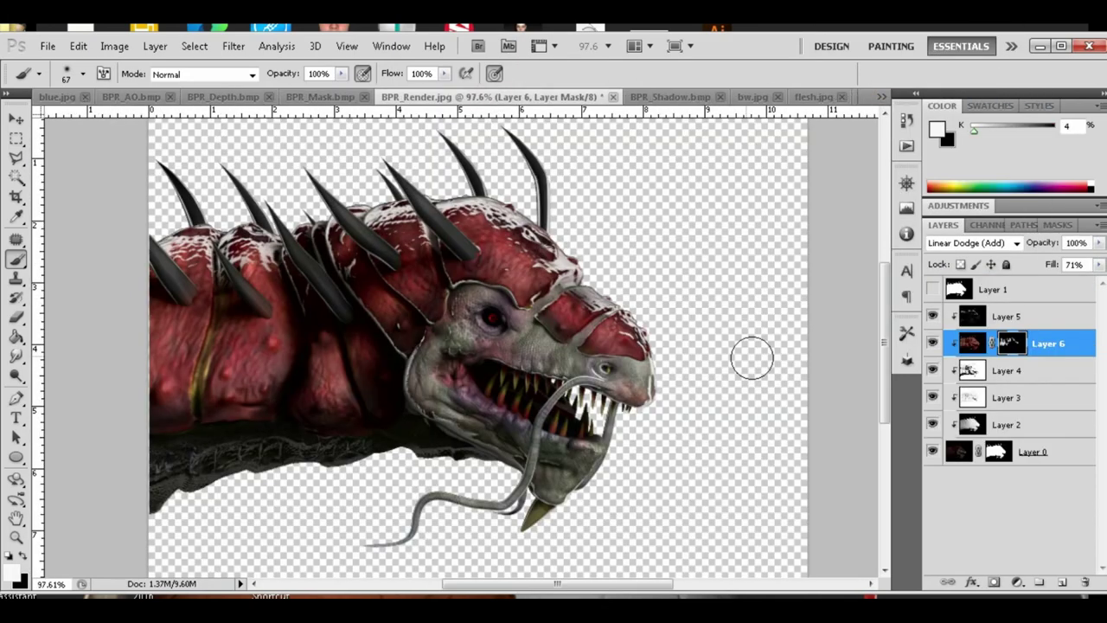
key(ctrl+v)
click(1014, 371)
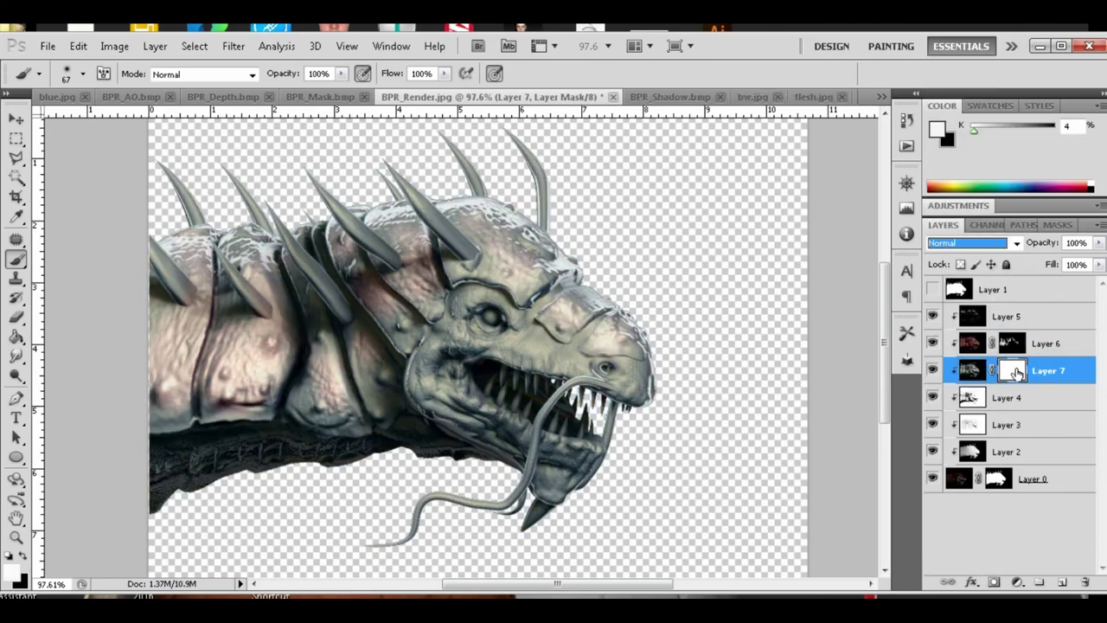
click(17, 341)
click(571, 495)
key(b)
key(x)
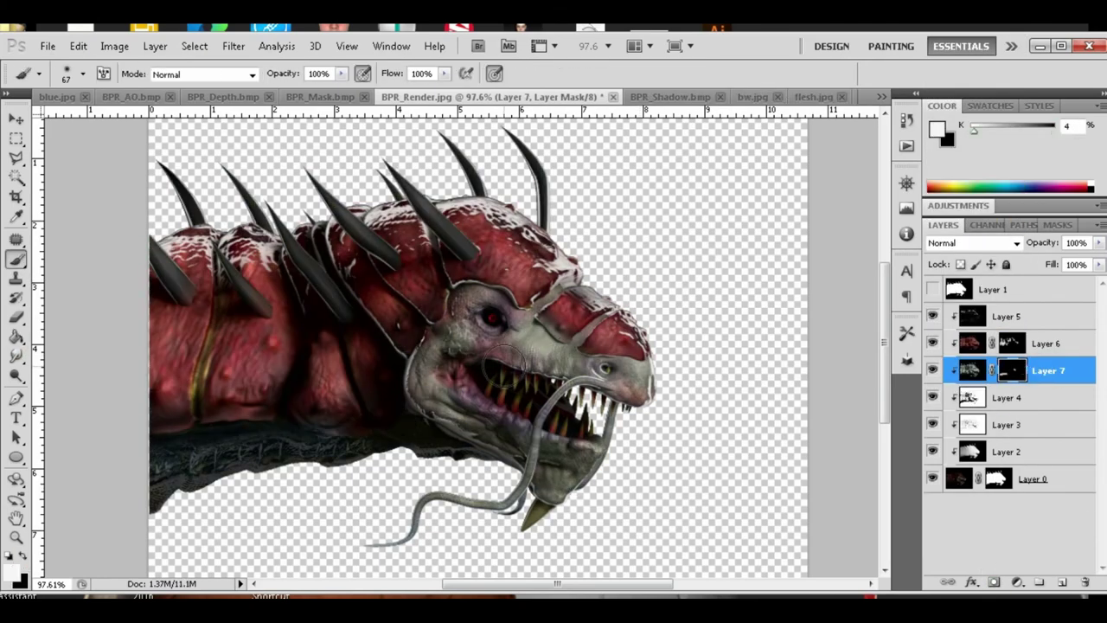
ctrl+click(304, 487)
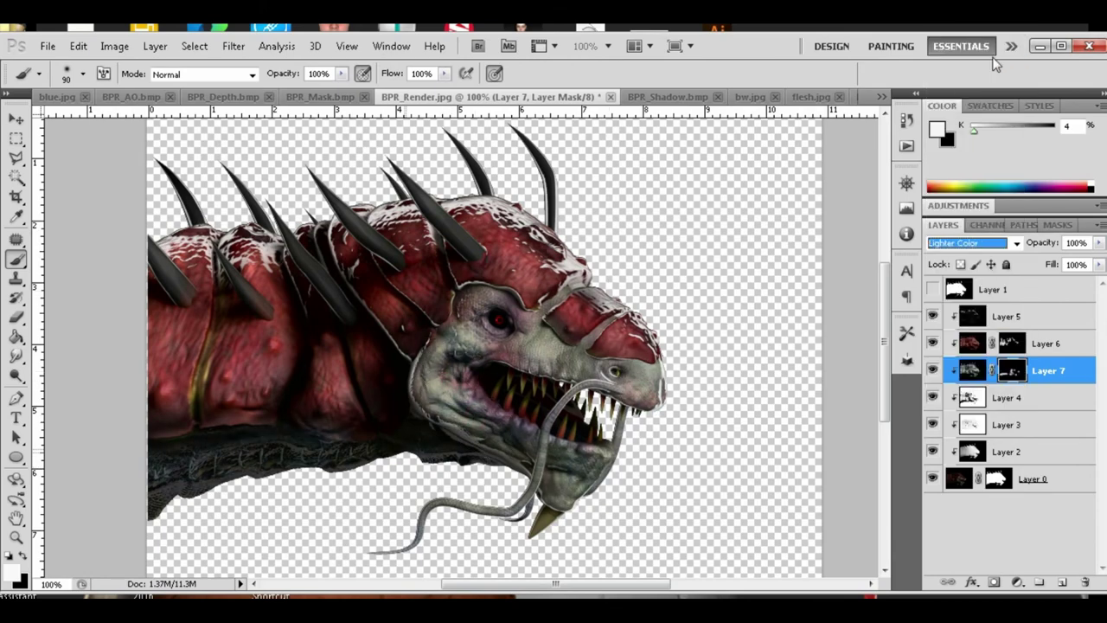
- Add the reflect.jpg pass as masked Layer 8 in Color Dodge at 83% fill
click(881, 96)
click(941, 326)
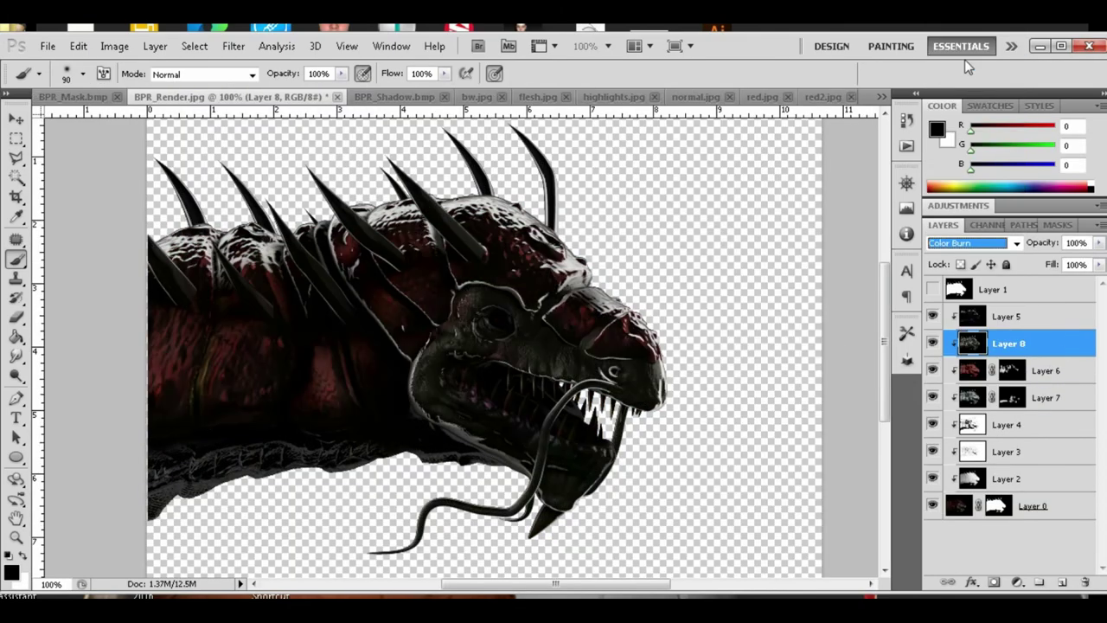
key(Up)
key(Up)
key(Down)
key(Down)
key(Down)
key(Down)
key(Down)
key(Down)
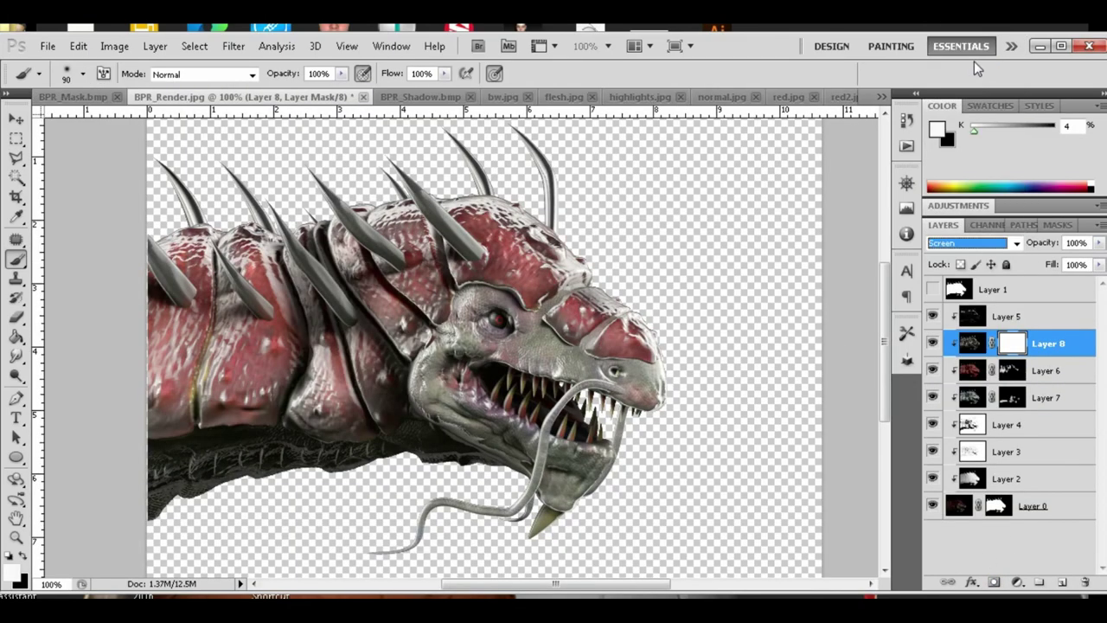
key(Down)
click(1099, 264)
drag(1058, 283, 1085, 282)
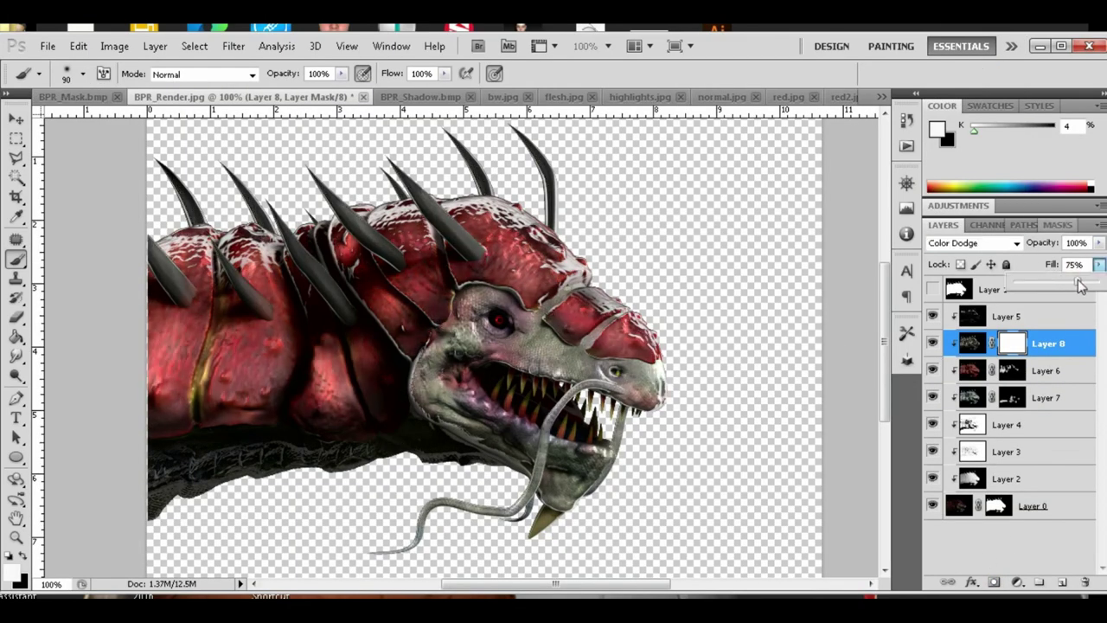
key(g)
click(370, 417)
key(b)
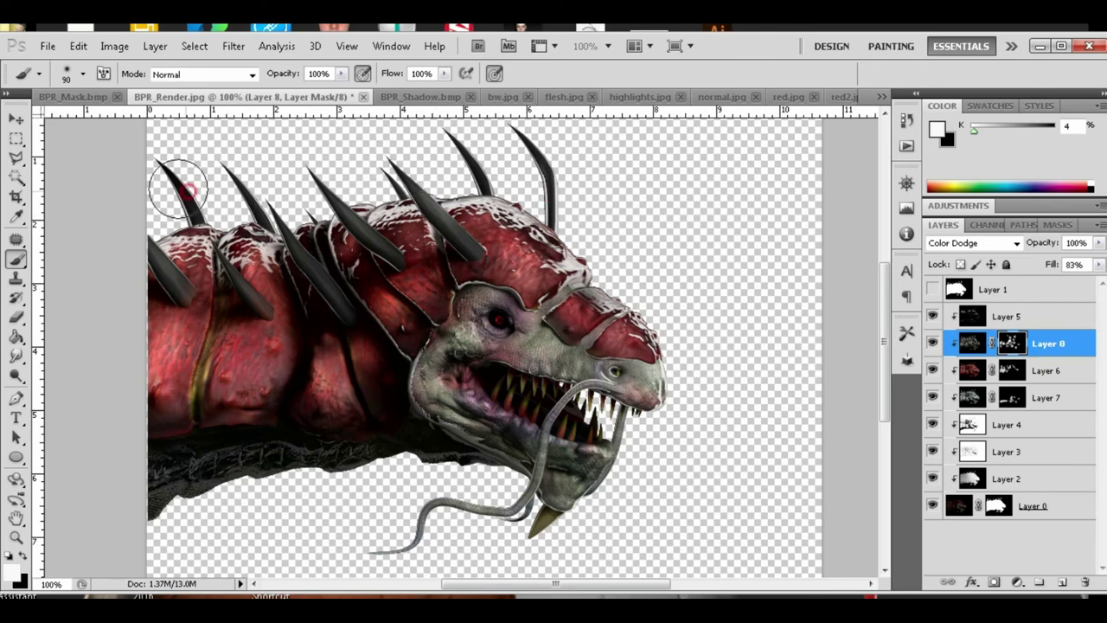
click(718, 96)
click(155, 46)
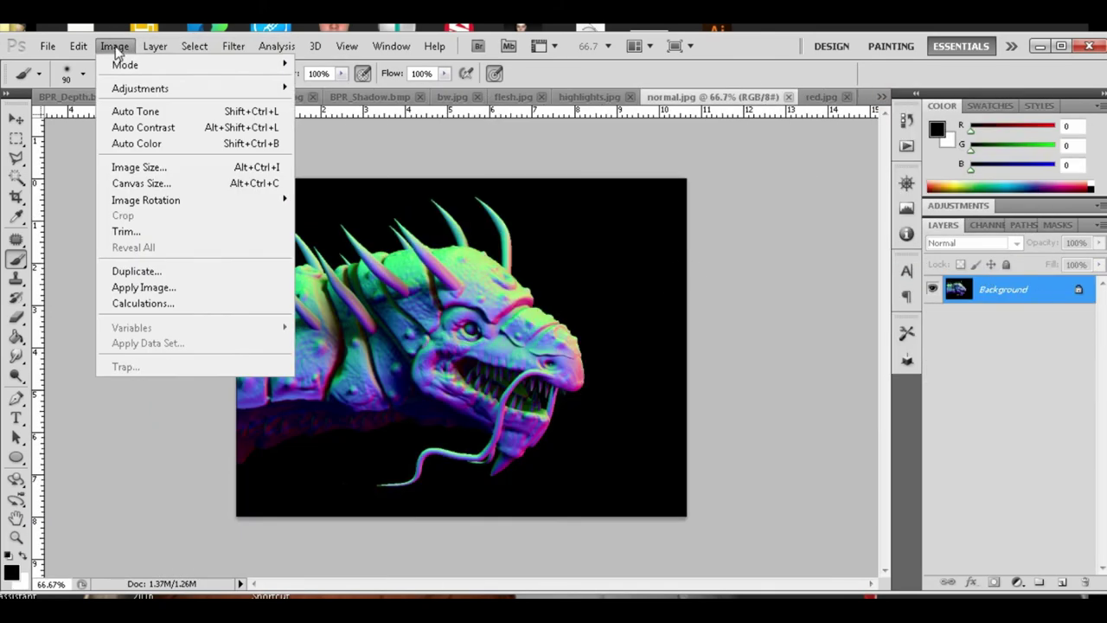
- Desaturate normal.jpg and paste it as clipped Layer 9 in Vivid Light
click(398, 388)
click(268, 96)
key(ctrl+v)
right_click(1008, 315)
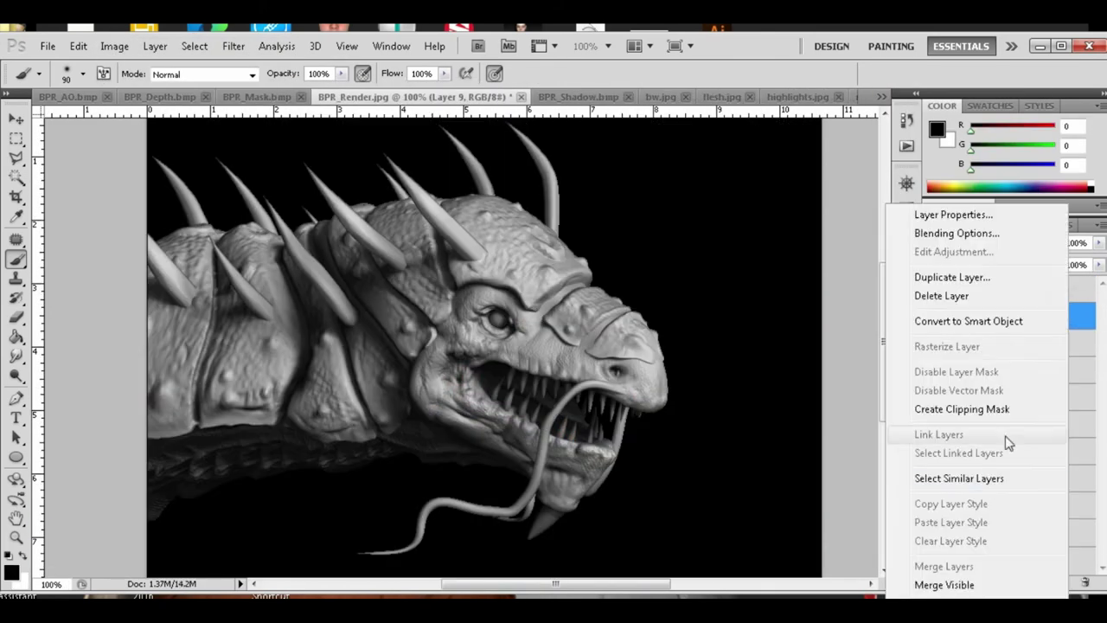
key(shift+alt+m)
key(shift+plus)
key(shift+plus)
key(shift+plus)
key(shift+plus)
key(shift+plus)
key(shift+plus)
key(shift+plus)
key(shift+plus)
key(shift+plus)
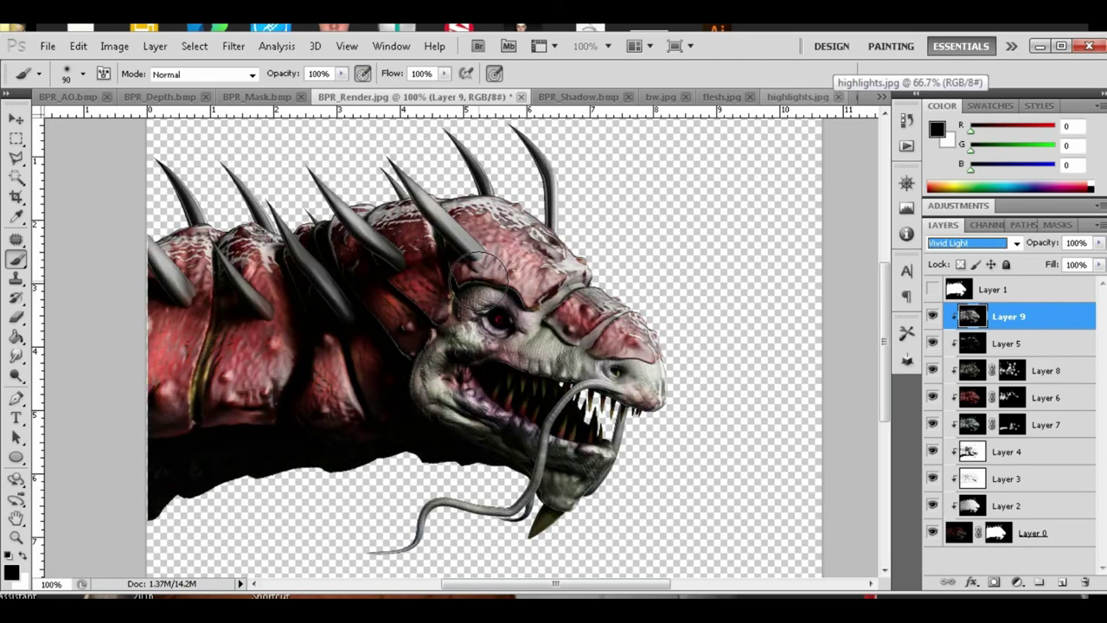
key(shift+plus)
key(shift+plus)
key(shift+plus)
key(shift+minus)
key(shift+minus)
key(shift+minus)
key(shift+minus)
key(shift+minus)
key(shift+minus)
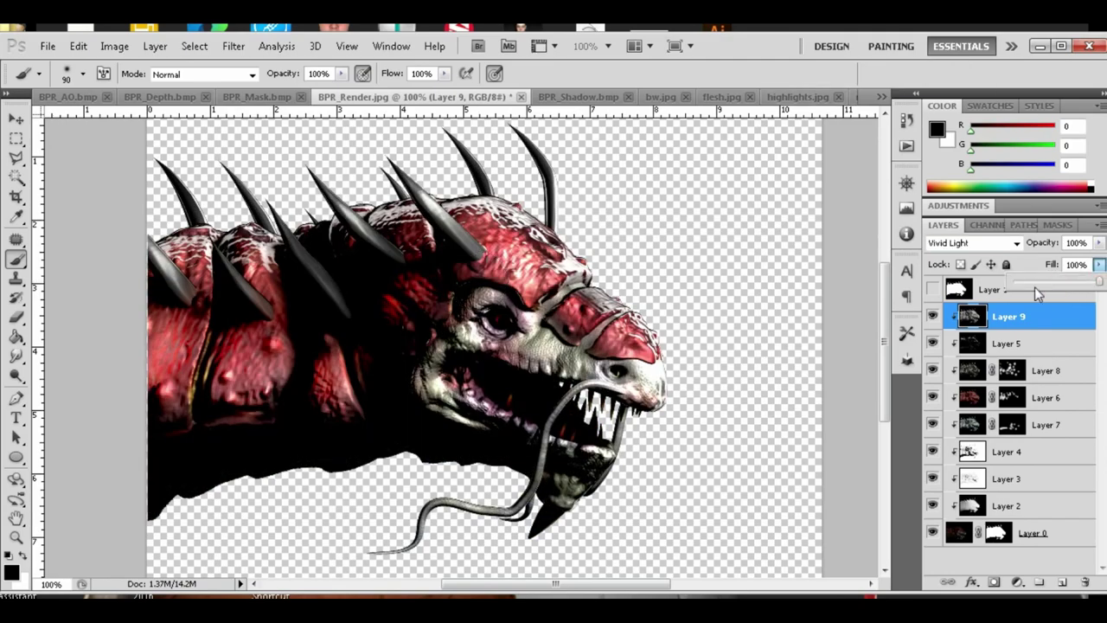
click(969, 243)
click(943, 210)
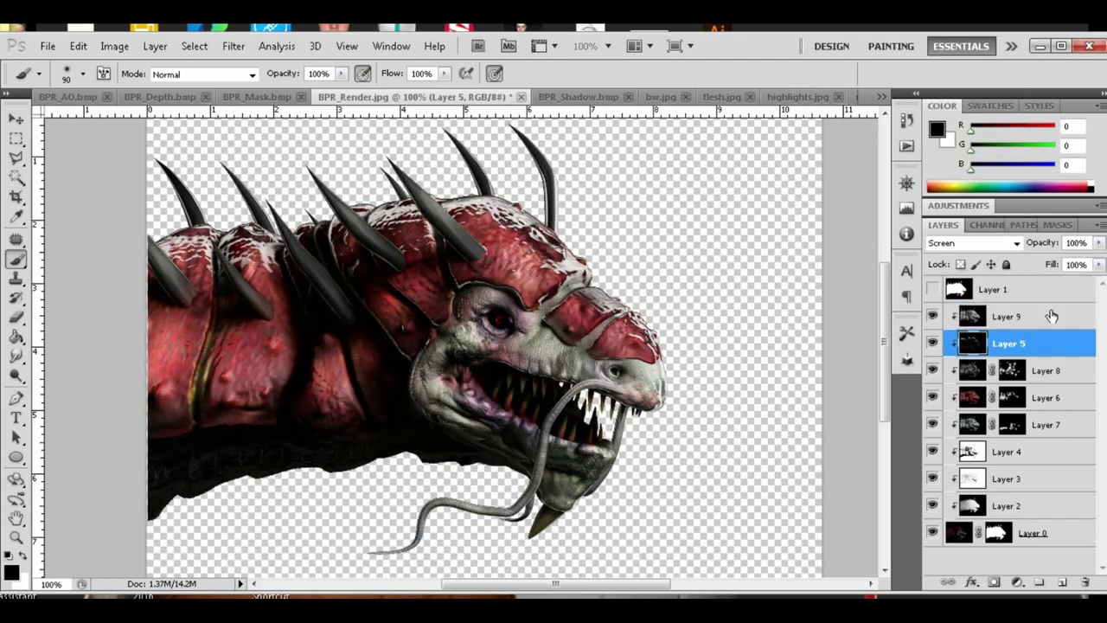
- Move Layer 5 above Layer 9 and lower its Fill to 68%
drag(1007, 344, 1006, 311)
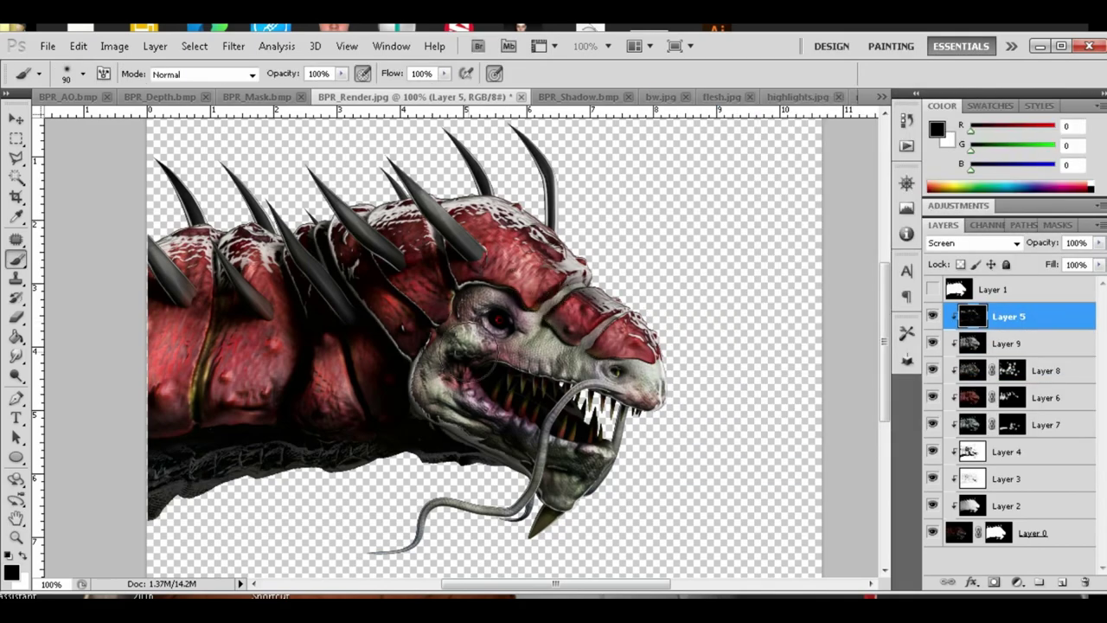
key(ctrl+minus)
key(ctrl+minus)
key(ctrl+0)
alt+scroll(377, 407, up, 3)
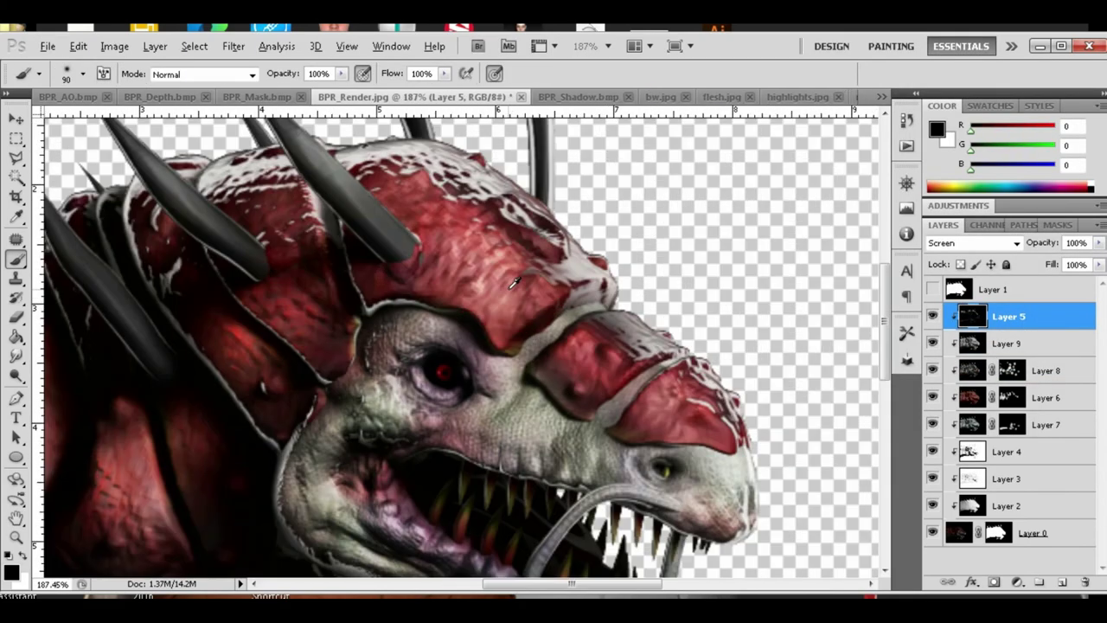
click(1099, 264)
drag(1087, 285, 1052, 285)
alt+scroll(655, 352, down, 3)
alt+scroll(660, 358, down, 1)
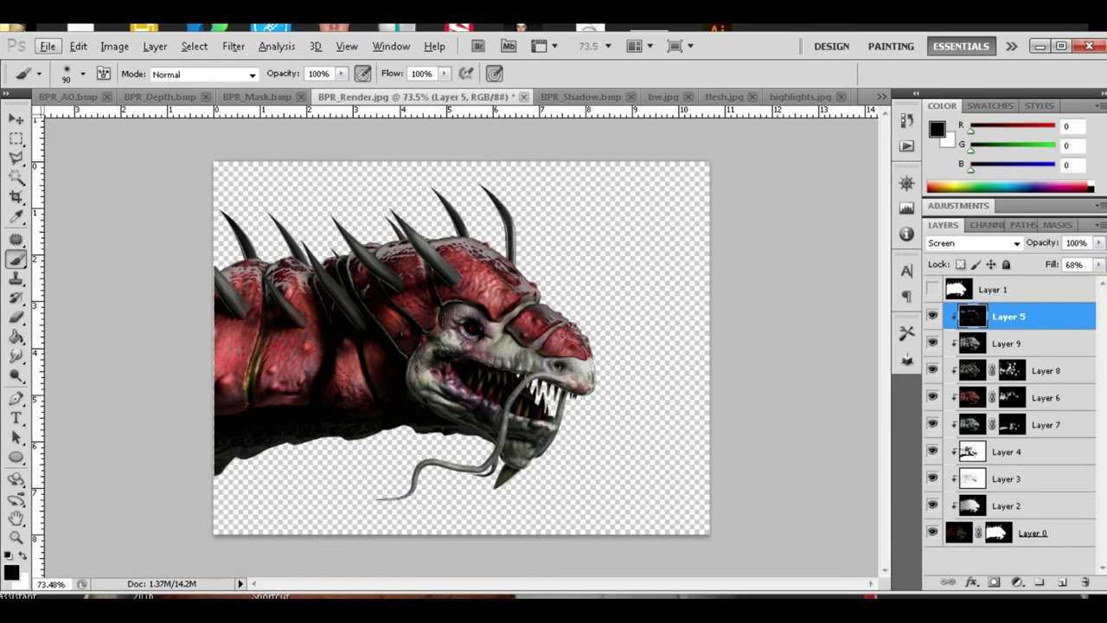
click(1077, 533)
- Fill a new layer with dark grey, move it to the bottom, then sample colours for overpainting
click(995, 289)
click(1063, 581)
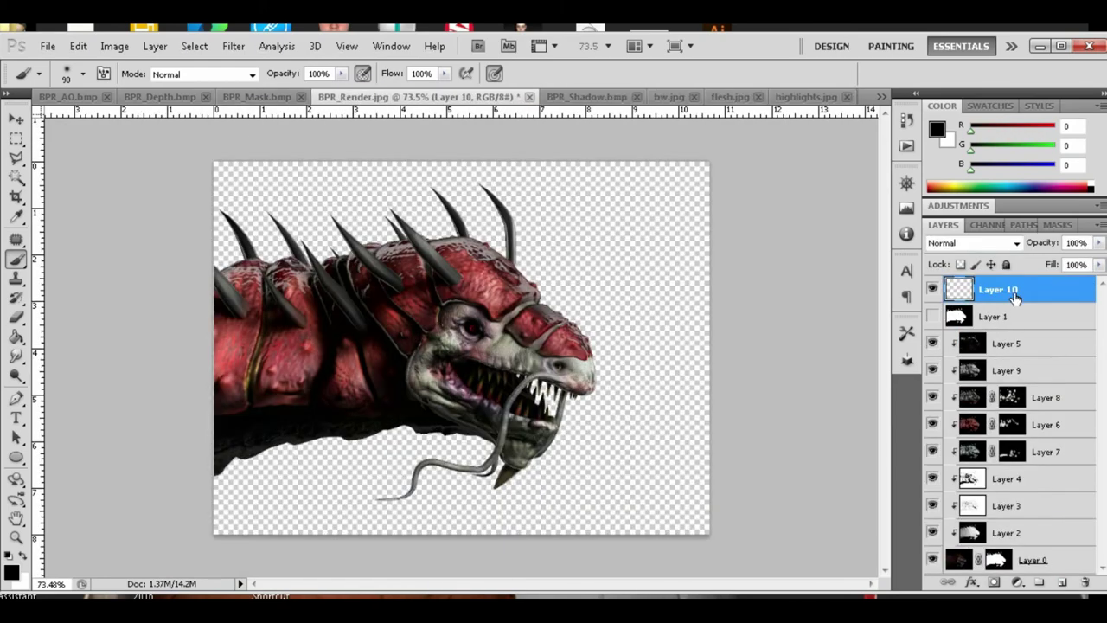
click(937, 129)
click(1073, 232)
key(alt+BackSpace)
drag(1021, 289, 1038, 563)
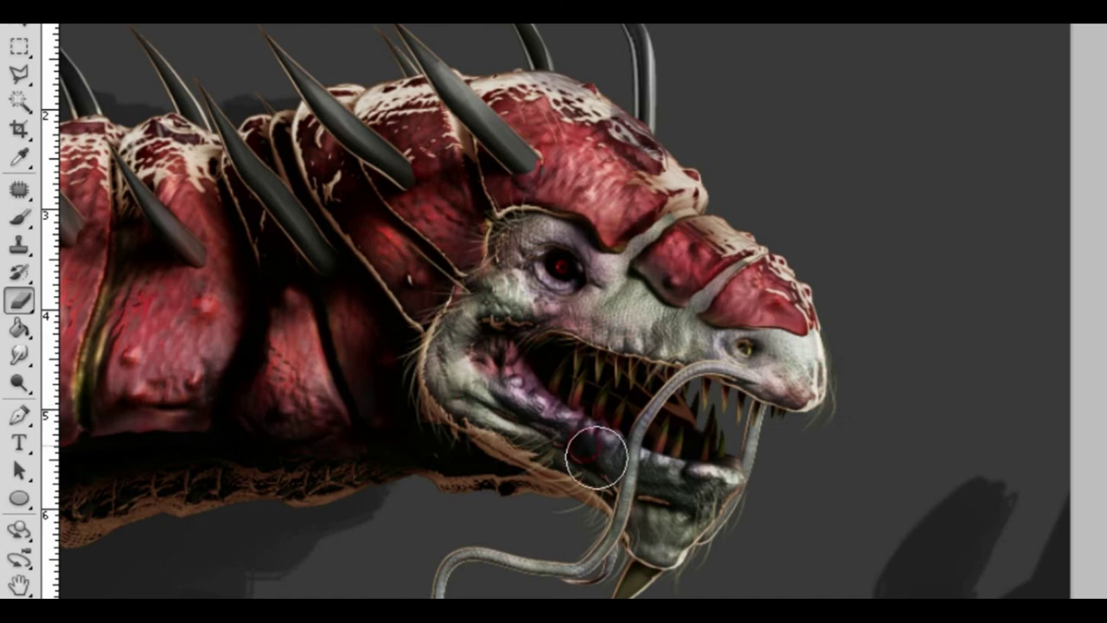
key(i)
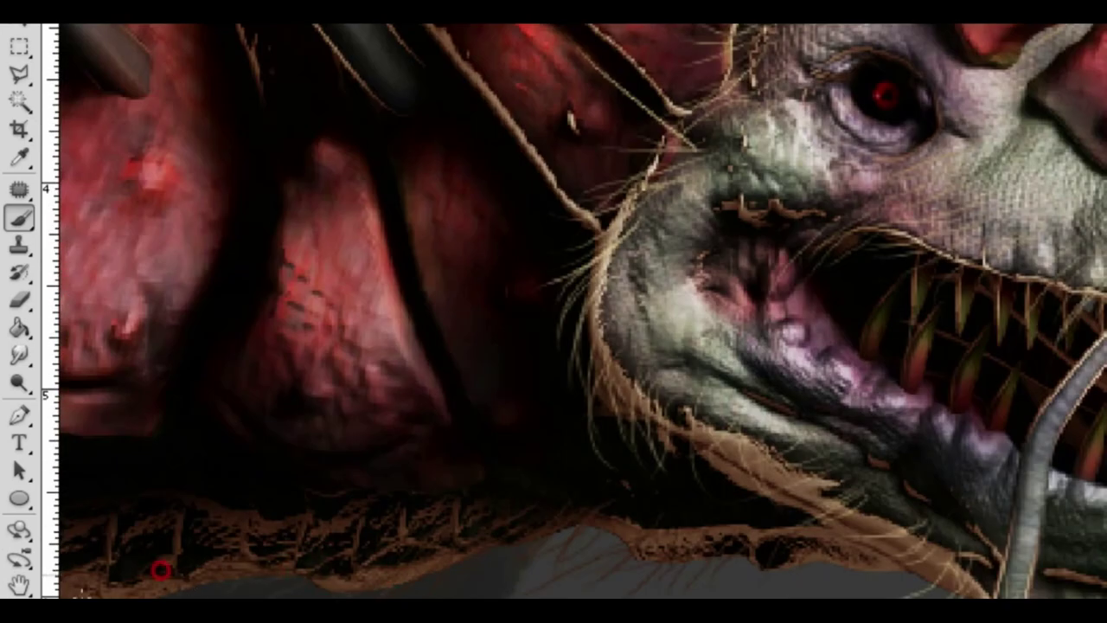
drag(161, 569, 603, 587)
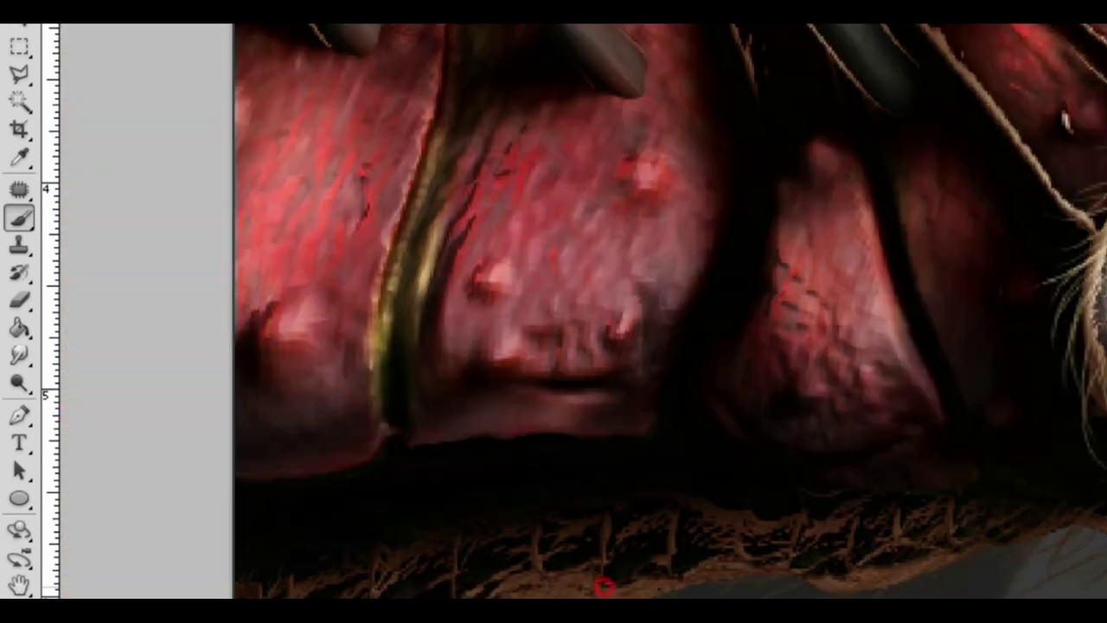